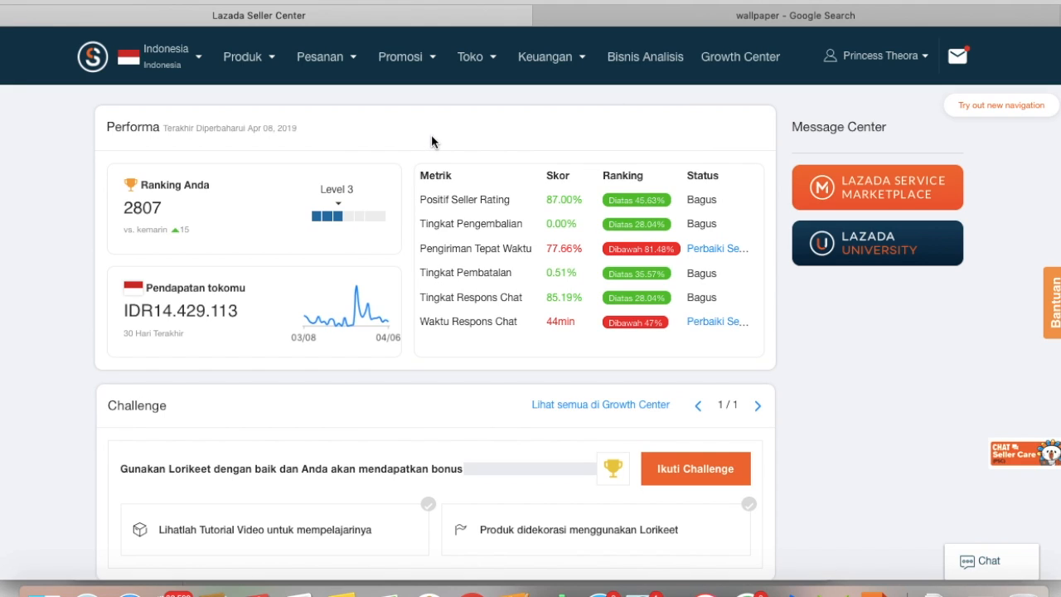
- Open the store decoration page (Dekorasi Toko) and examine the homepage's mobile and desktop previews
{"action": "left_click", "coordinate": [471, 58]}
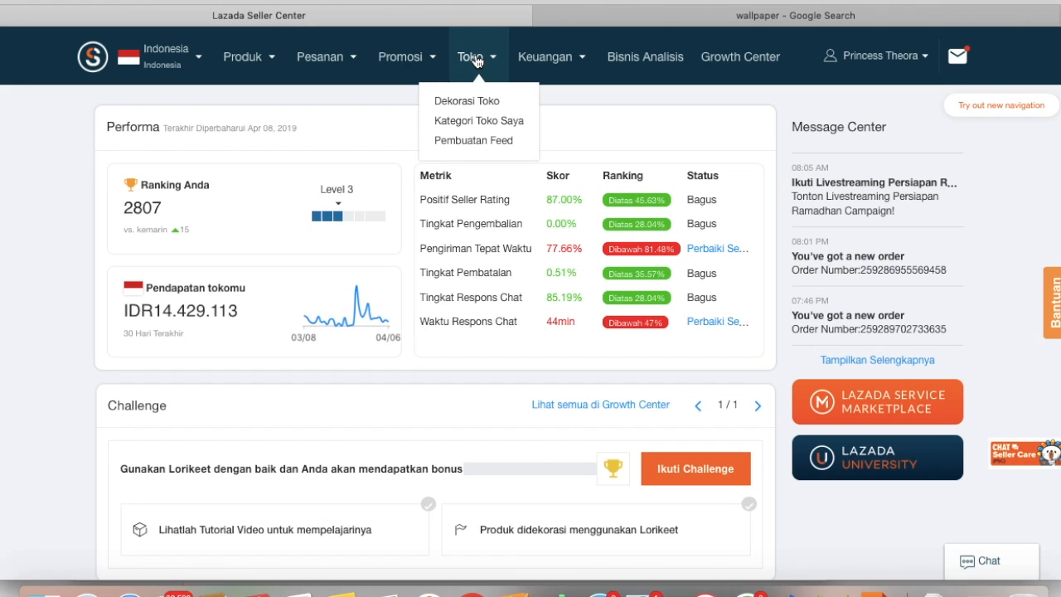
{"action": "left_click", "coordinate": [467, 101]}
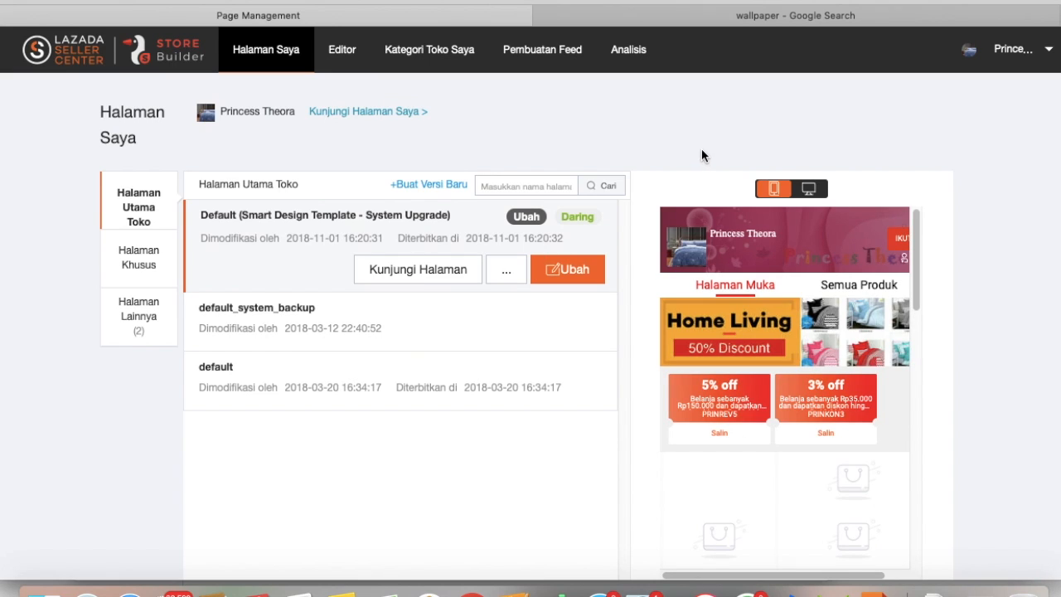
{"action": "scroll", "coordinate": [767, 246], "scroll_direction": "down", "scroll_amount": 1}
{"action": "scroll", "coordinate": [856, 288], "scroll_direction": "down", "scroll_amount": 8}
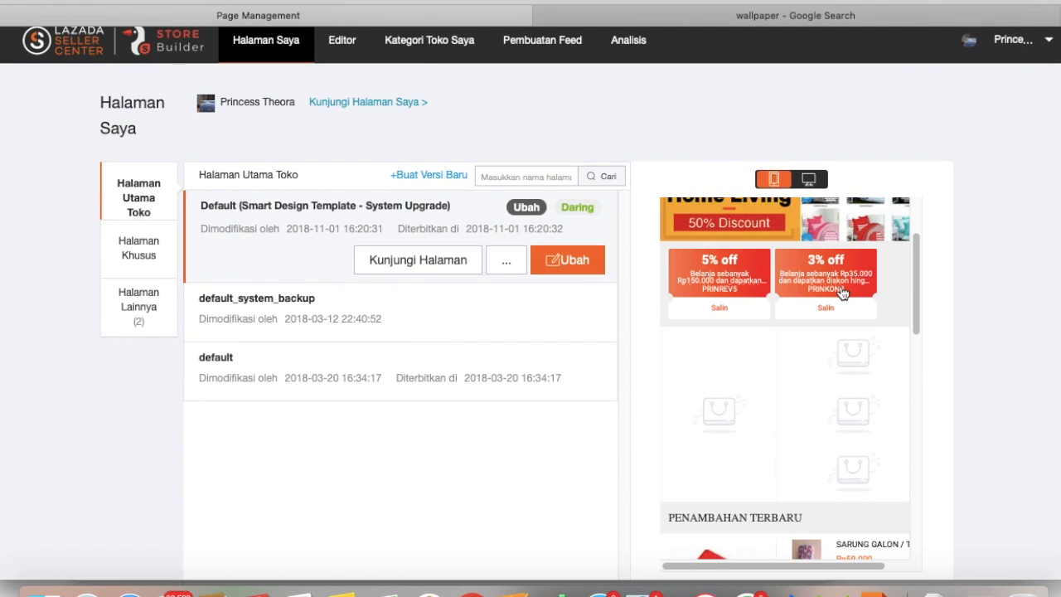
{"action": "scroll", "coordinate": [842, 304], "scroll_direction": "down", "scroll_amount": 10}
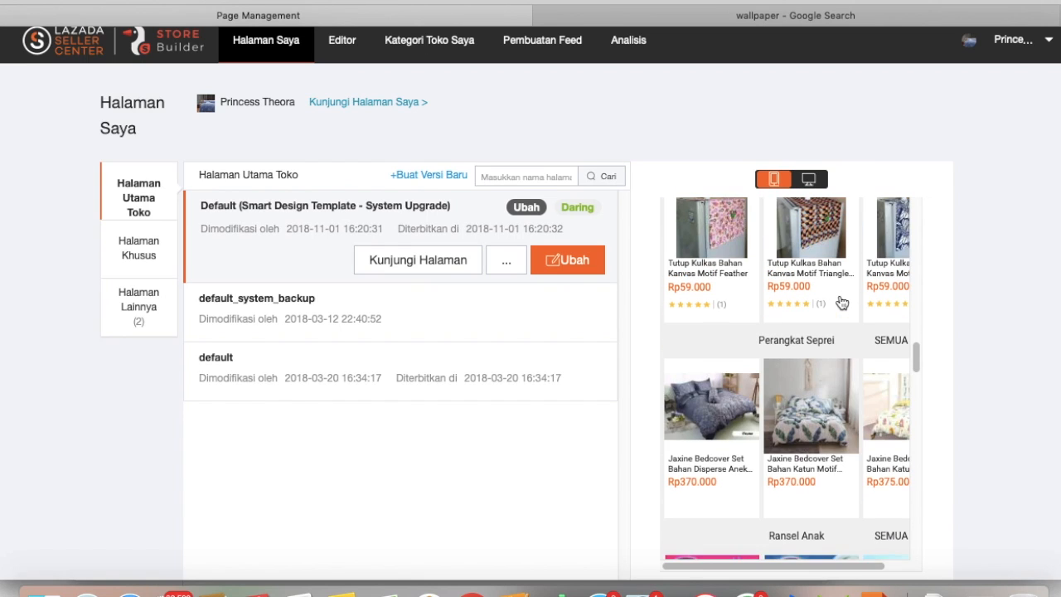
{"action": "scroll", "coordinate": [842, 303], "scroll_direction": "down", "scroll_amount": 10}
{"action": "scroll", "coordinate": [842, 304], "scroll_direction": "up", "scroll_amount": 20}
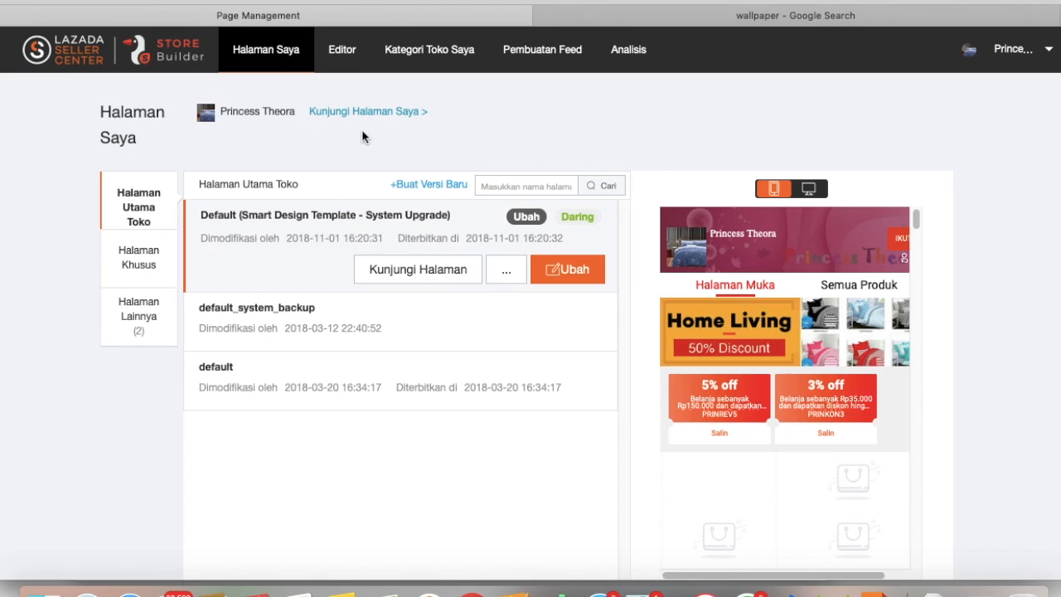
{"action": "left_click", "coordinate": [807, 195]}
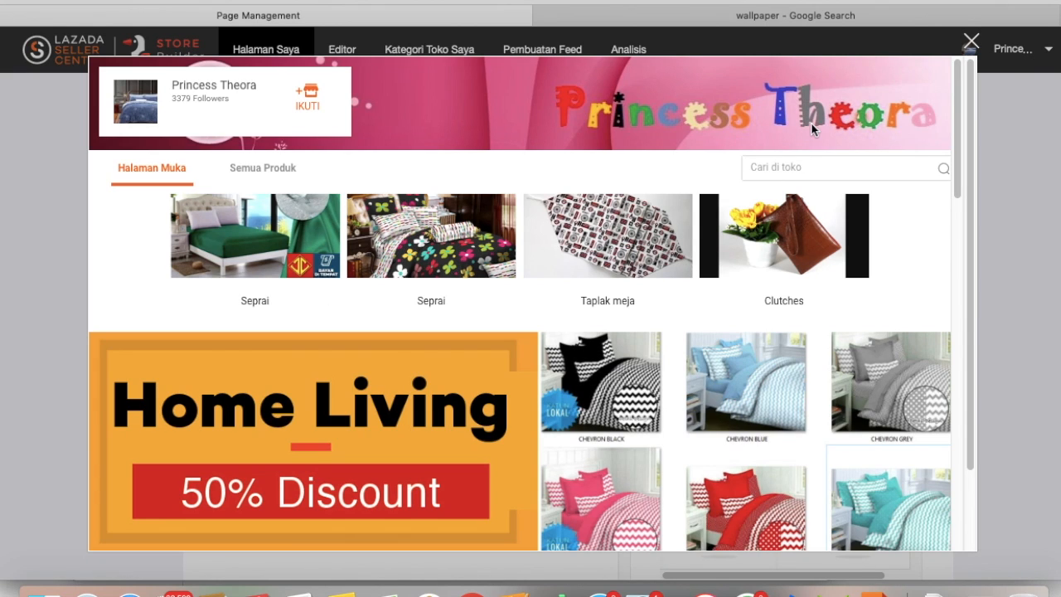
{"action": "left_click", "coordinate": [972, 42]}
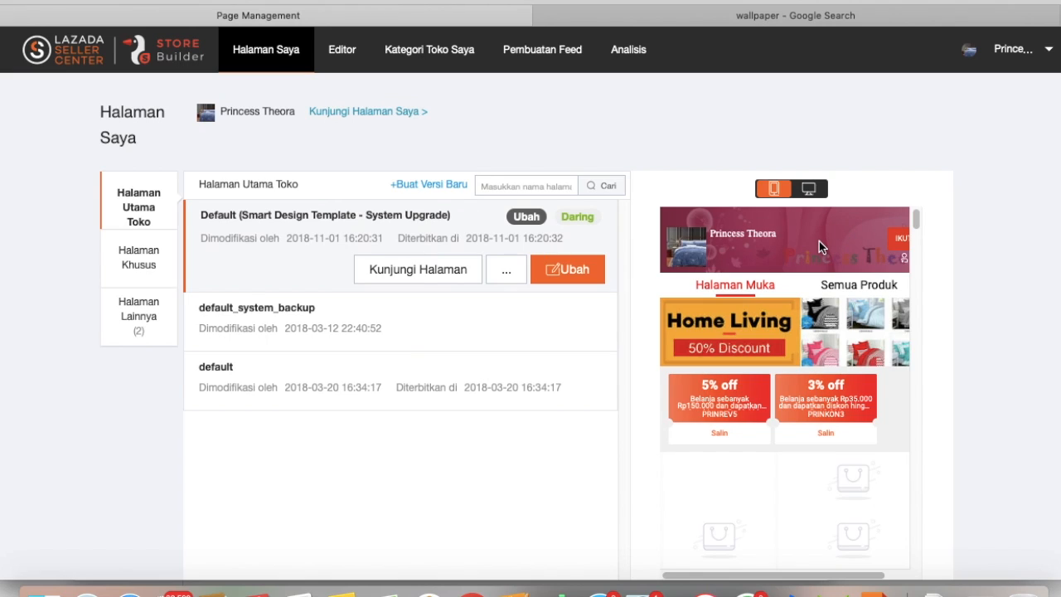
- Open the store page editor and examine the mobile homepage's modules, from the category bar down to the product lists
{"action": "left_click", "coordinate": [339, 64]}
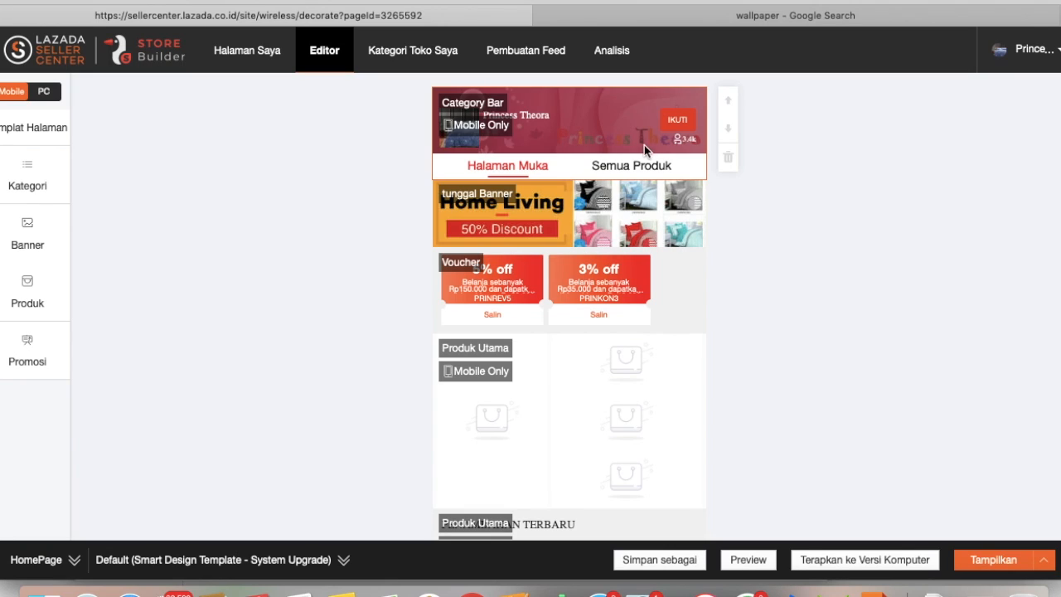
{"action": "left_click", "coordinate": [607, 187]}
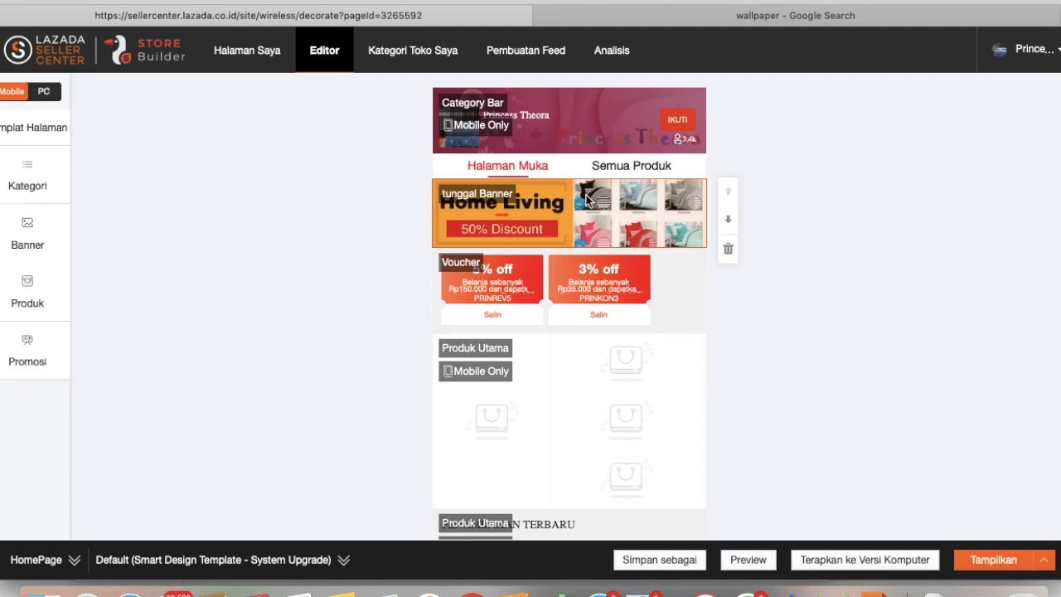
{"action": "left_click", "coordinate": [480, 278]}
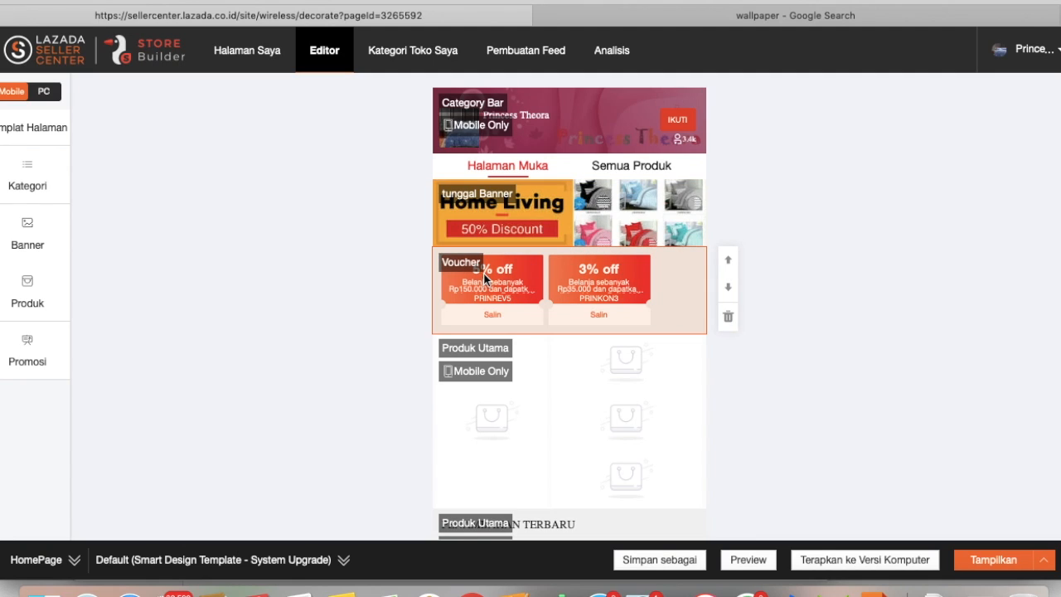
{"action": "left_click", "coordinate": [543, 345]}
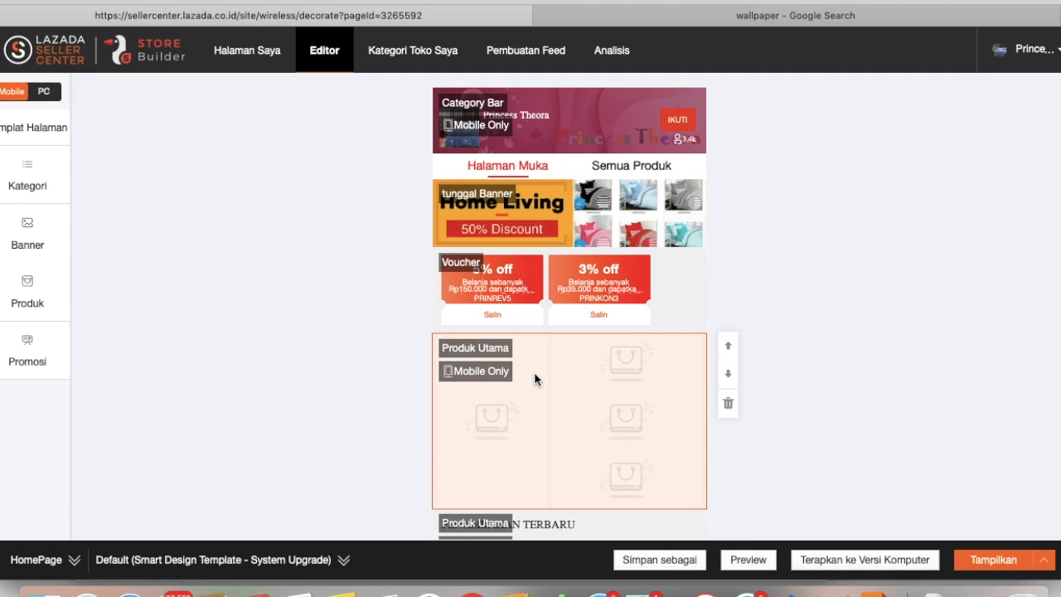
{"action": "scroll", "coordinate": [533, 374], "scroll_direction": "down", "scroll_amount": 3}
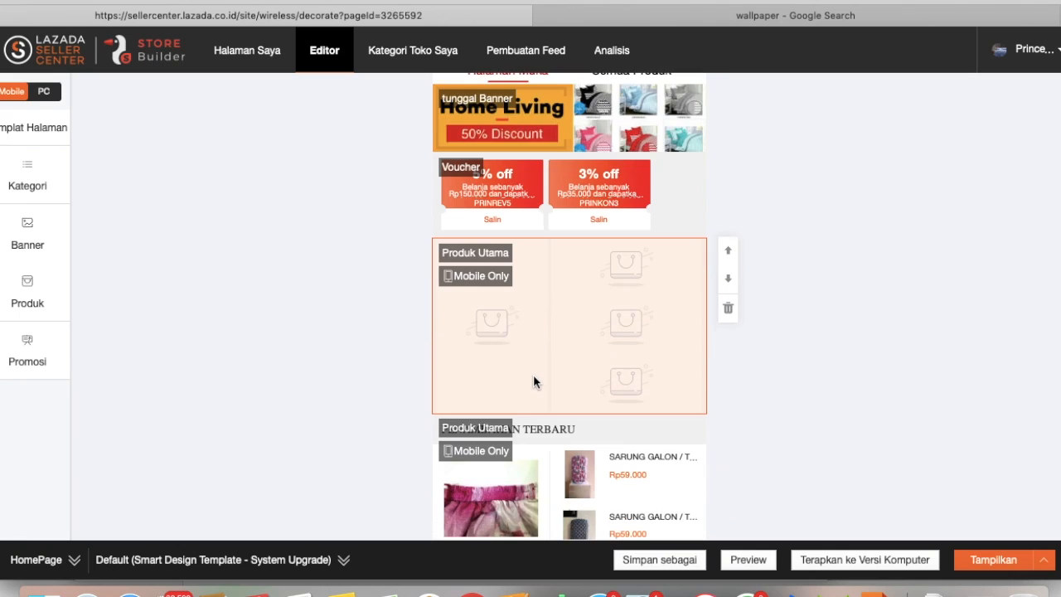
{"action": "scroll", "coordinate": [533, 375], "scroll_direction": "down", "scroll_amount": 5}
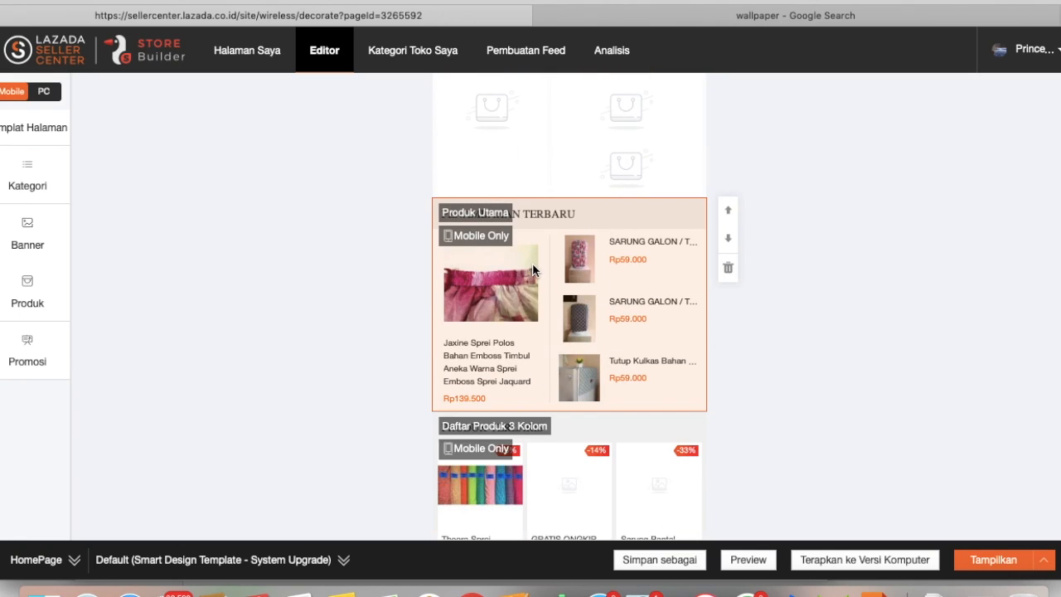
{"action": "scroll", "coordinate": [532, 262], "scroll_direction": "down", "scroll_amount": 4}
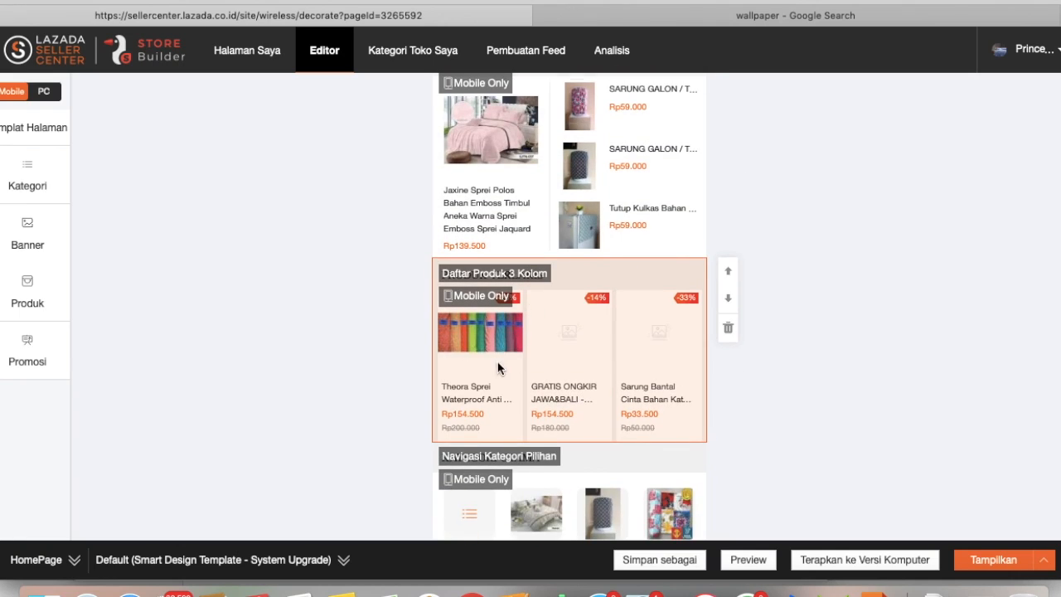
{"action": "scroll", "coordinate": [284, 251], "scroll_direction": "up", "scroll_amount": 12}
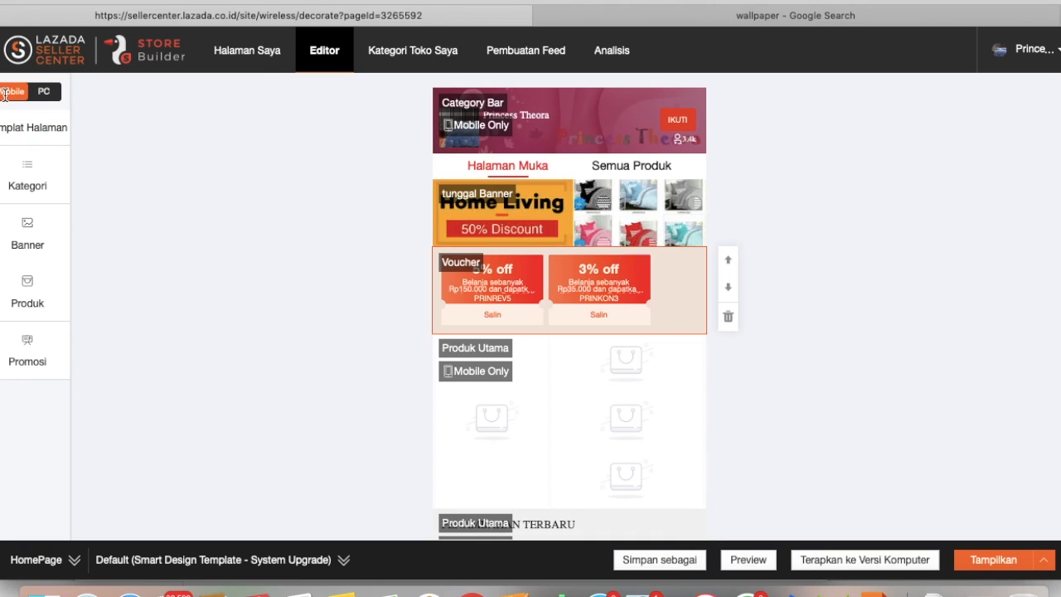
- Switch the editor to the PC layout and examine the Category Bar's header image and background colour settings without changing them
{"action": "left_click", "coordinate": [47, 93]}
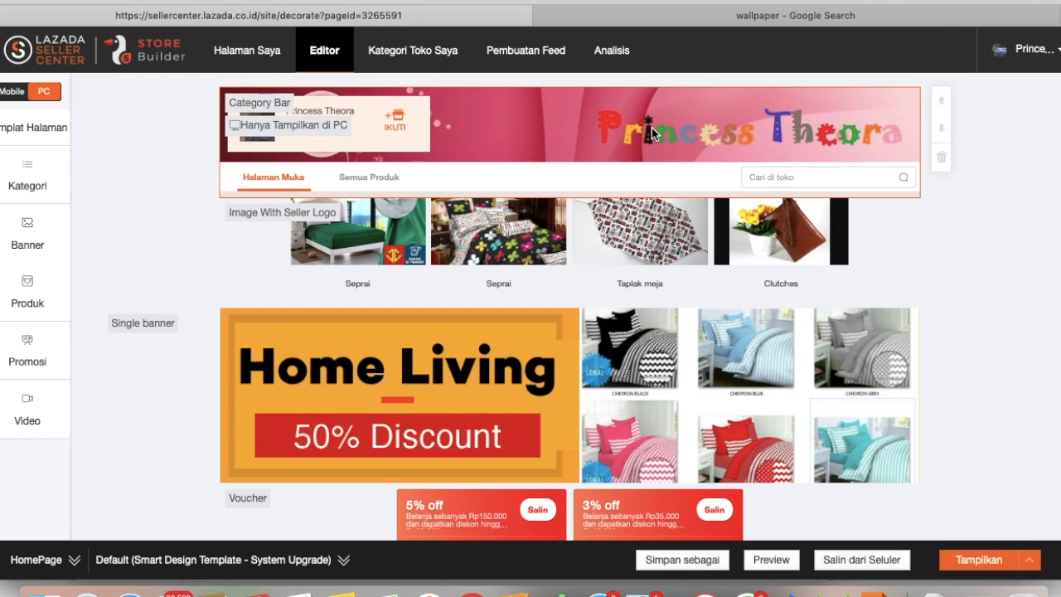
{"action": "left_click", "coordinate": [701, 143]}
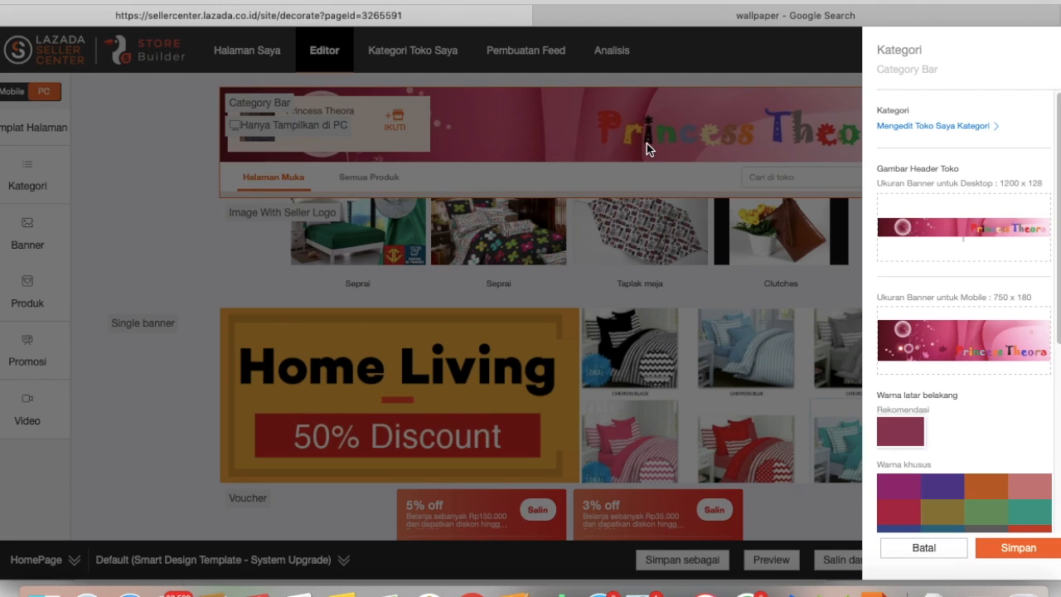
{"action": "left_click", "coordinate": [1039, 208]}
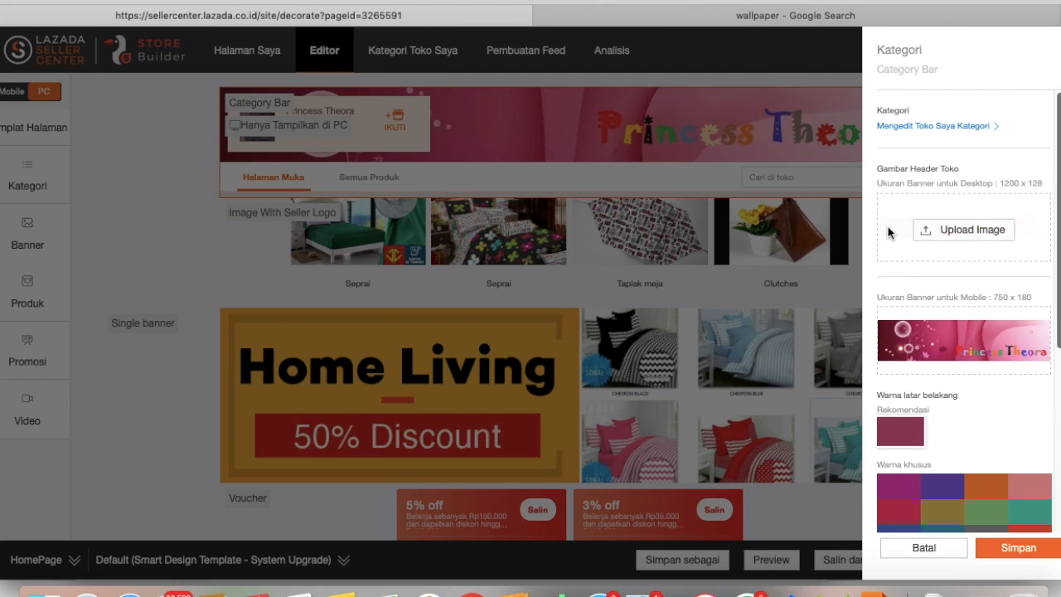
{"action": "left_click", "coordinate": [912, 207]}
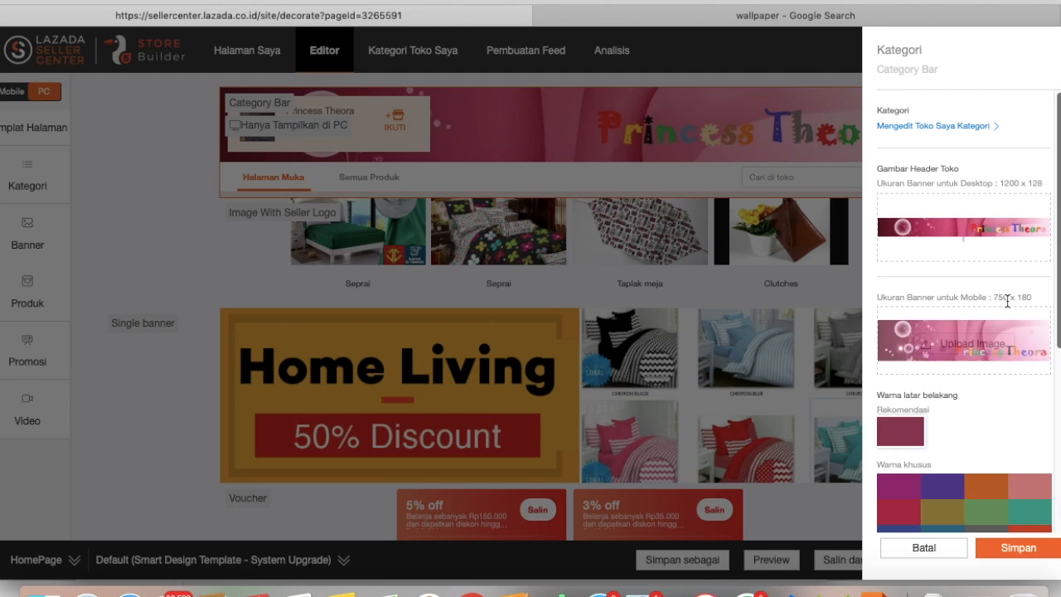
{"action": "mouse_move", "coordinate": [1003, 319]}
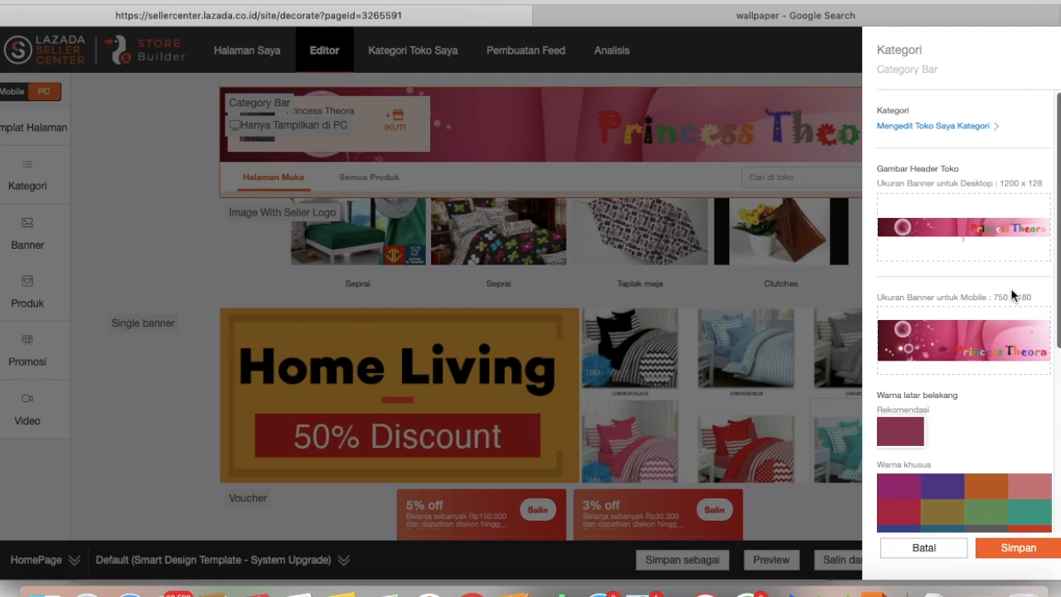
{"action": "scroll", "coordinate": [1058, 265], "scroll_direction": "down", "scroll_amount": 2}
{"action": "scroll", "coordinate": [962, 307], "scroll_direction": "down", "scroll_amount": 3}
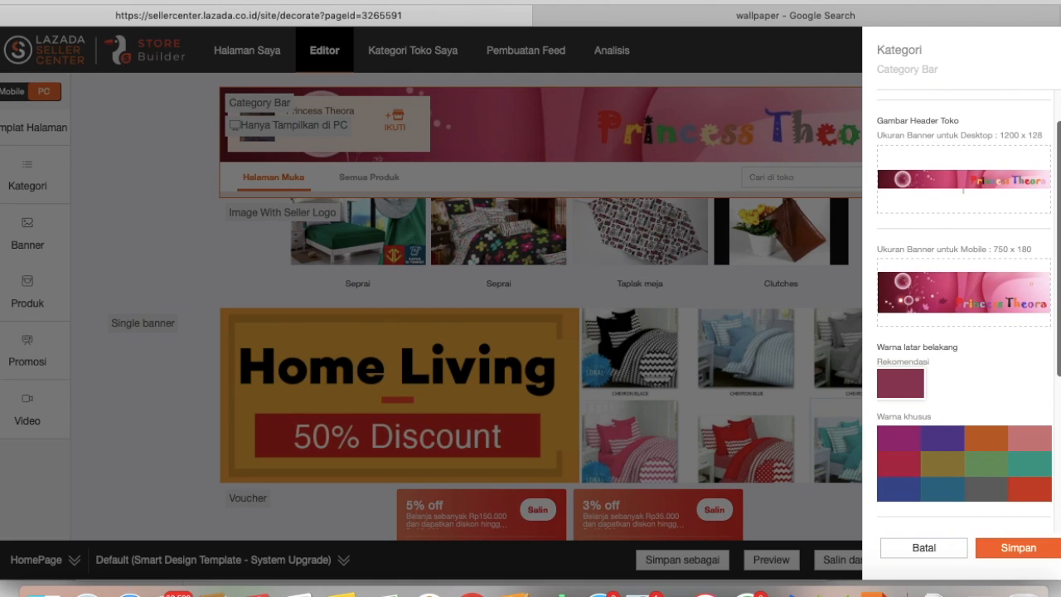
{"action": "scroll", "coordinate": [1055, 249], "scroll_direction": "up", "scroll_amount": 2}
{"action": "mouse_move", "coordinate": [970, 214]}
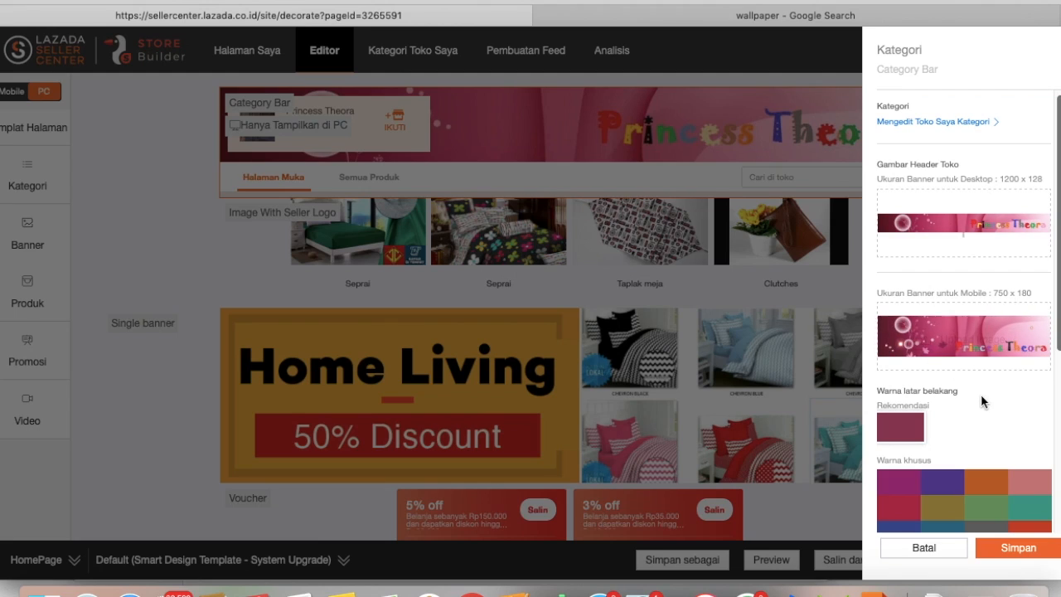
{"action": "mouse_move", "coordinate": [1004, 191]}
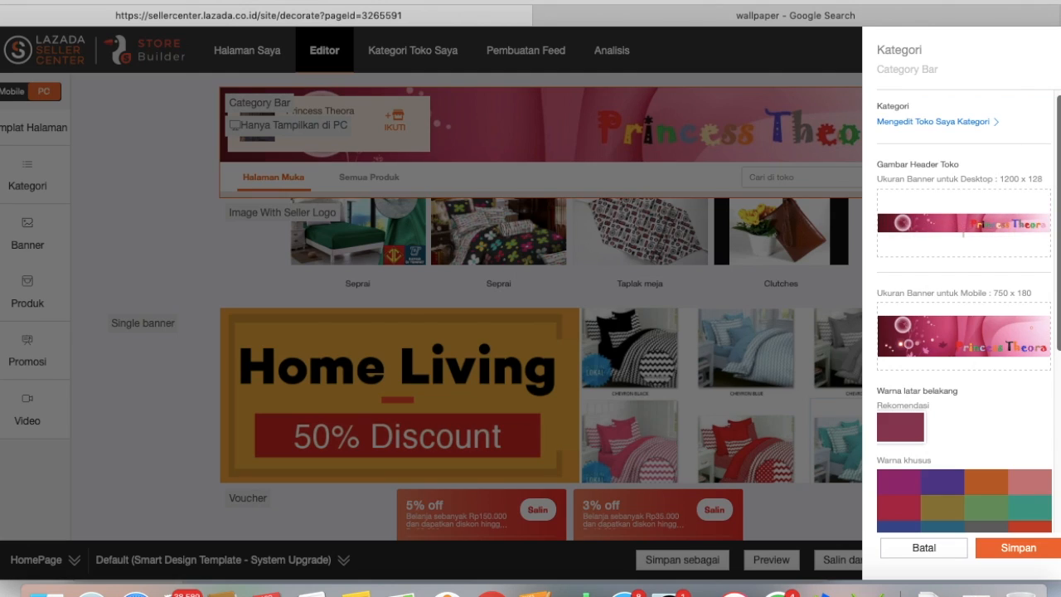
{"action": "mouse_move", "coordinate": [1013, 227]}
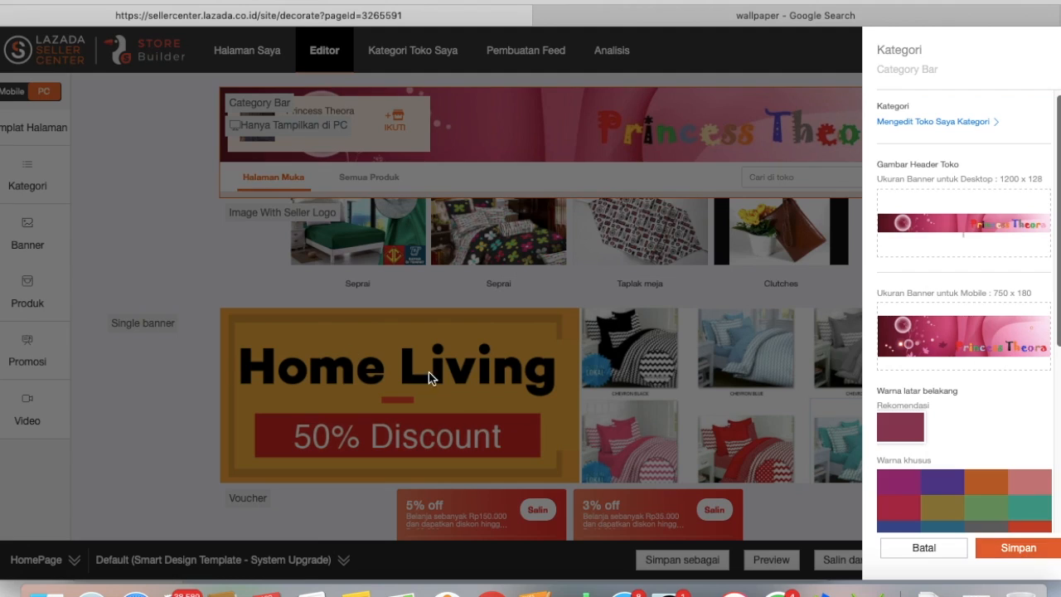
{"action": "left_click", "coordinate": [181, 253]}
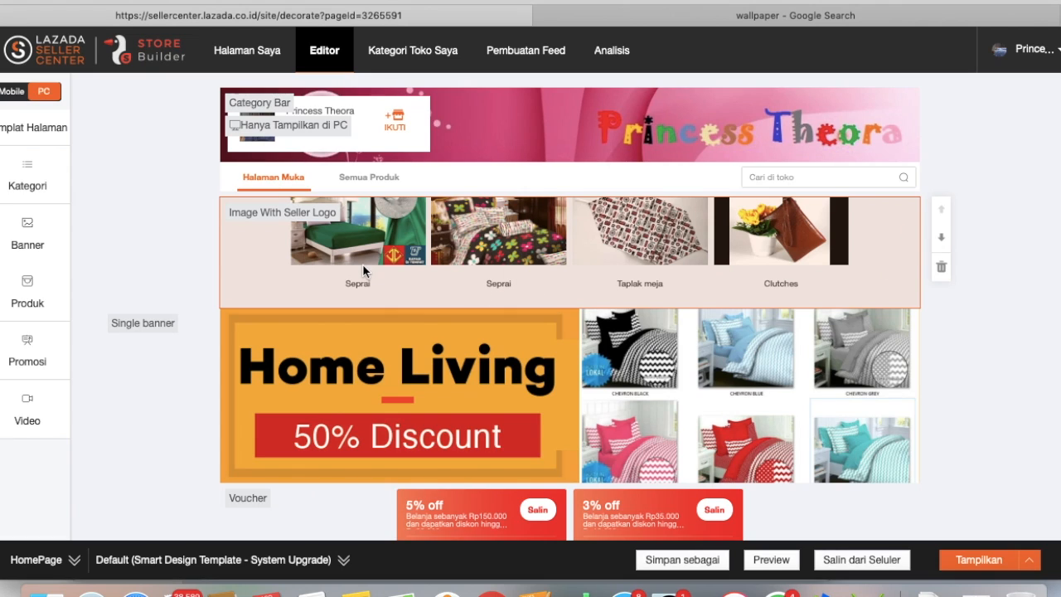
- Add the "Beberapa gambar" category module directly below the store header and open its settings
{"action": "left_click", "coordinate": [38, 184]}
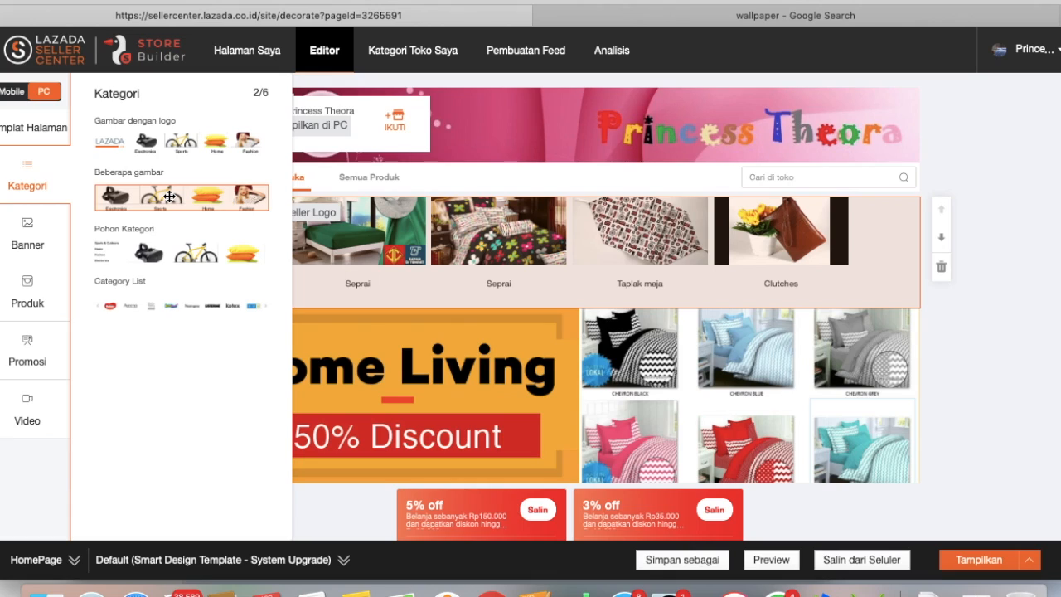
{"action": "left_click_drag", "start_coordinate": [169, 197], "coordinate": [571, 212]}
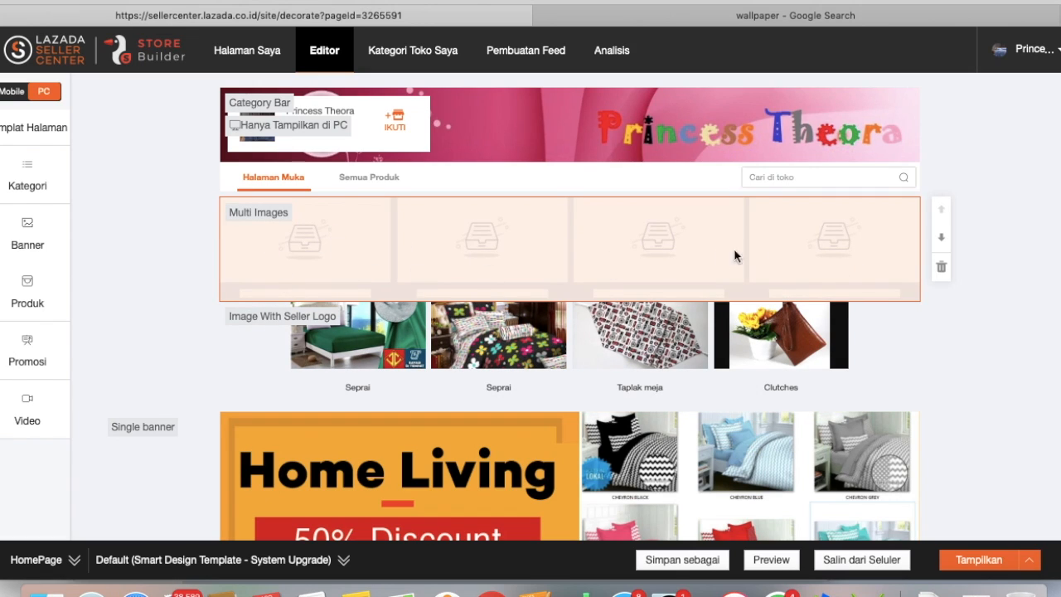
{"action": "left_click", "coordinate": [629, 247]}
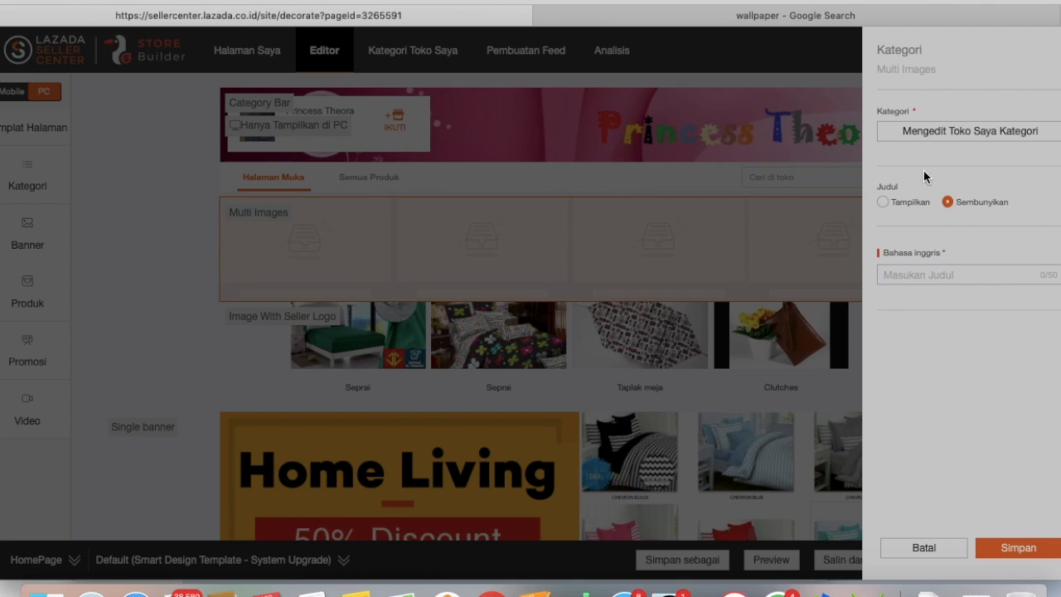
- Open the Multi Images module's category navigation for editing
{"action": "left_click", "coordinate": [961, 135]}
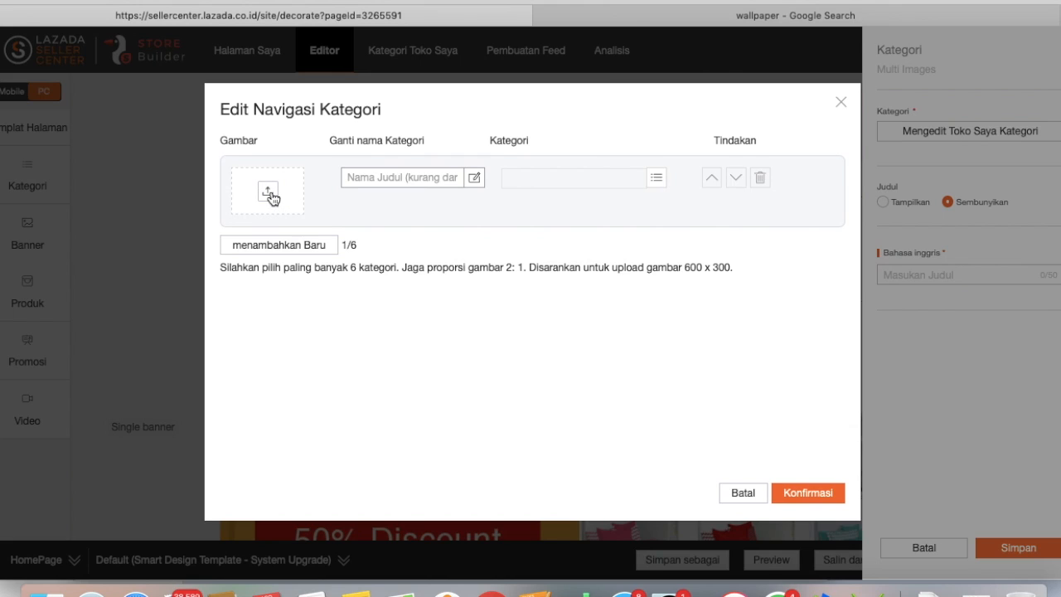
{"action": "left_click", "coordinate": [839, 102]}
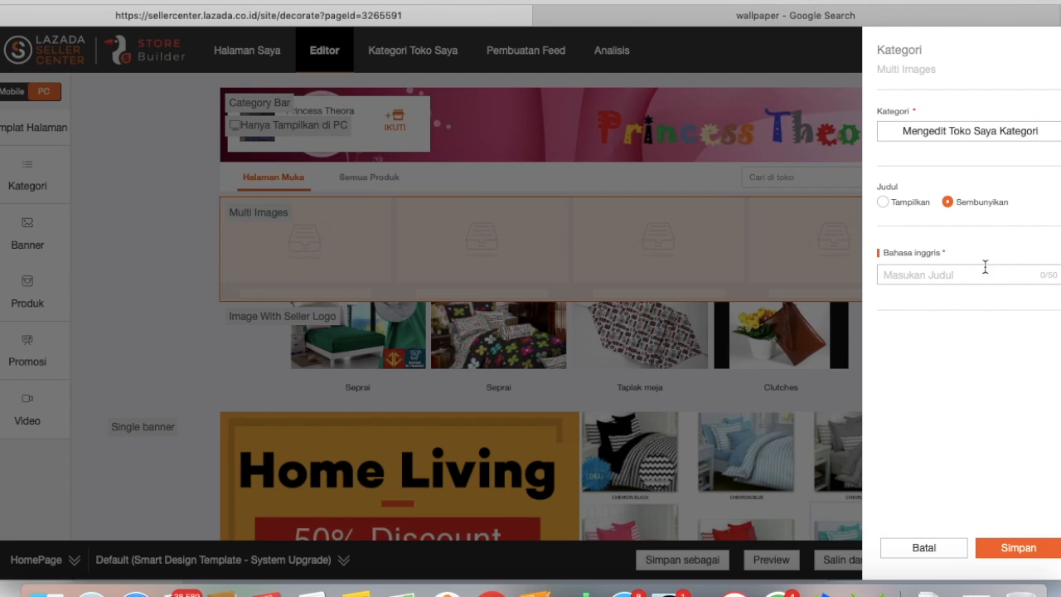
{"action": "left_click", "coordinate": [982, 138]}
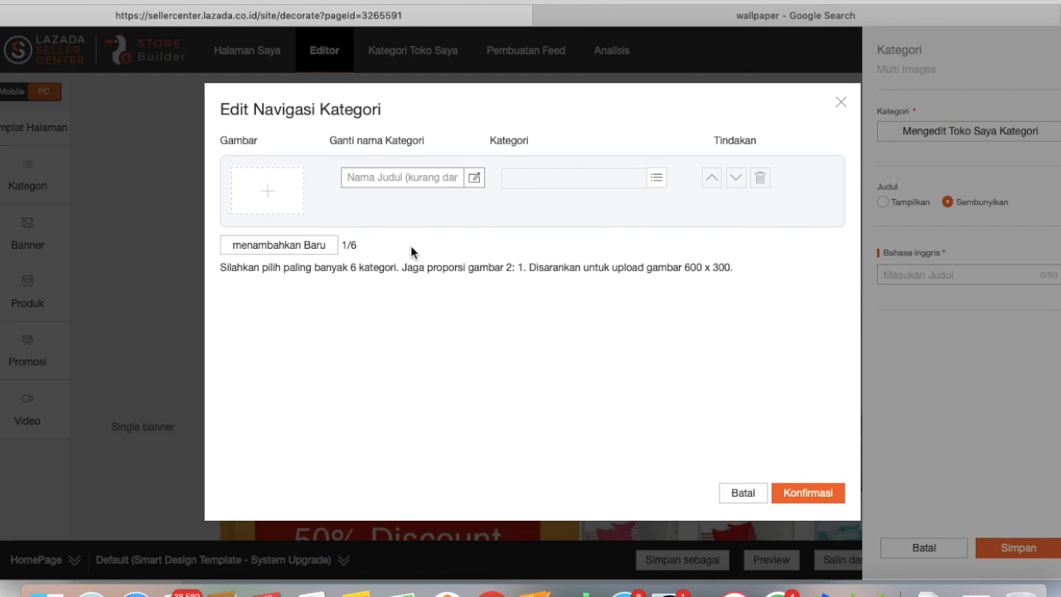
- Choose an image from the emboss folder in Dokumen as the first category's picture
{"action": "left_click", "coordinate": [268, 196]}
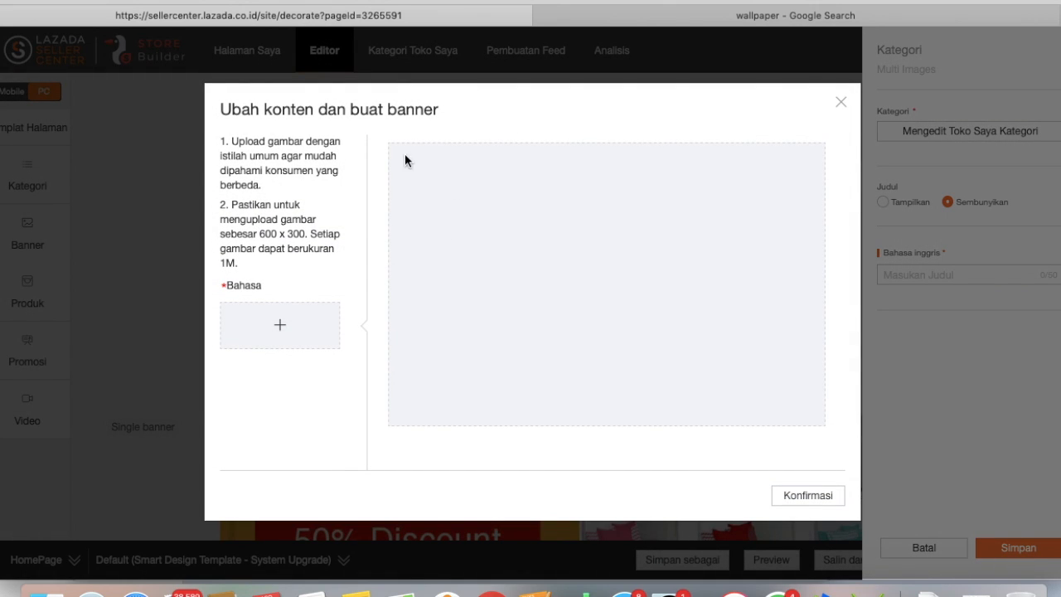
{"action": "left_click", "coordinate": [277, 324]}
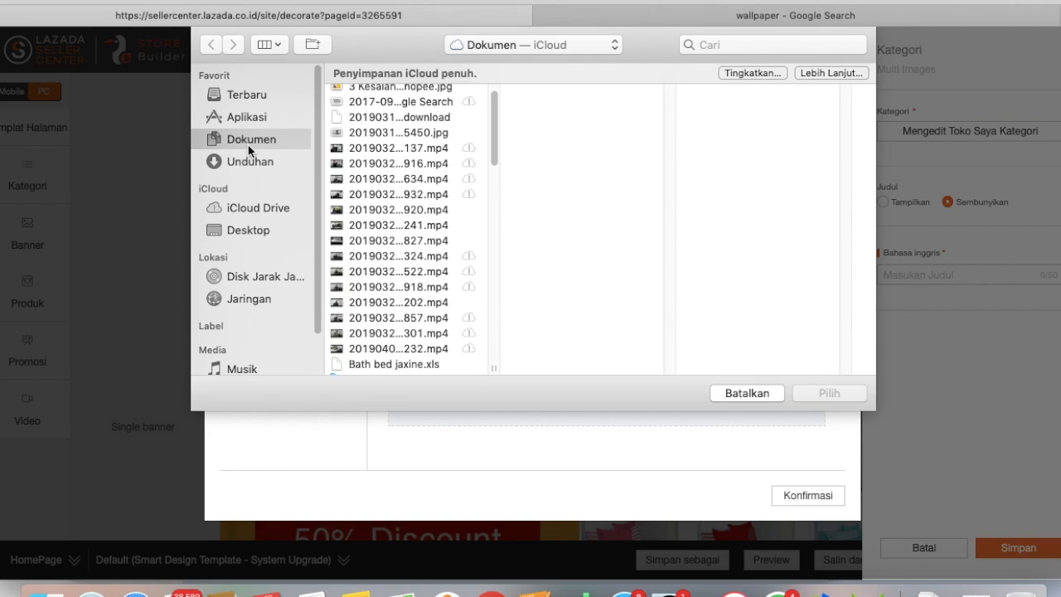
{"action": "left_click_drag", "start_coordinate": [501, 144], "coordinate": [498, 216]}
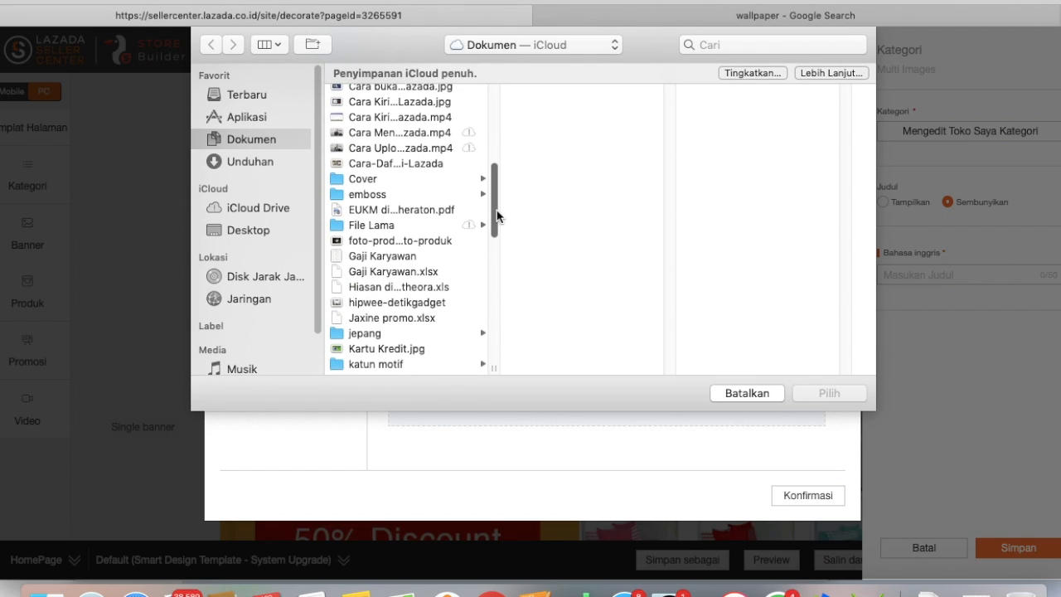
{"action": "left_click", "coordinate": [370, 196]}
{"action": "double_click", "coordinate": [545, 138]}
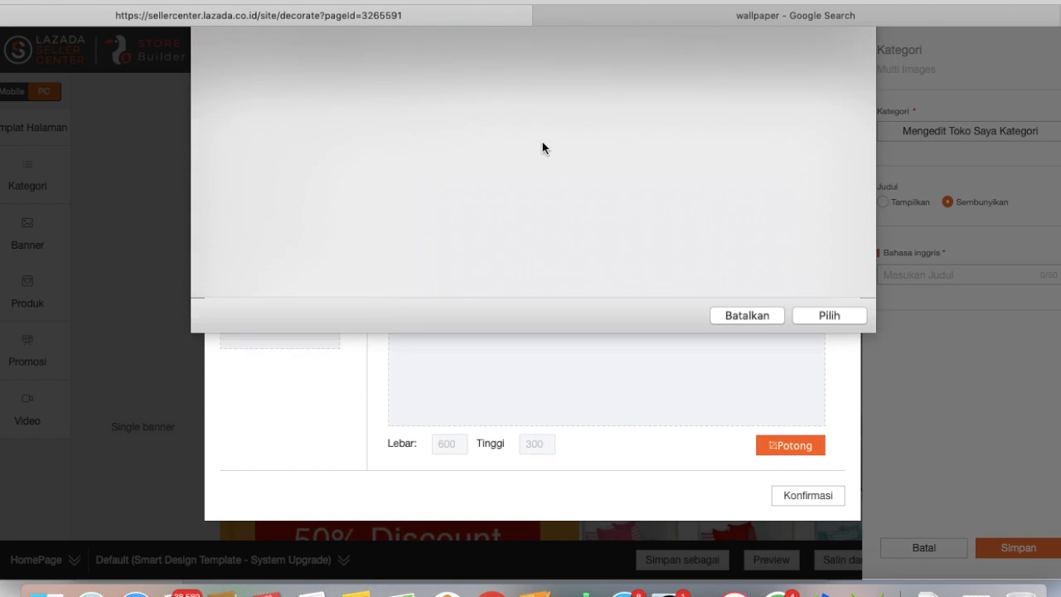
- Crop the first category's bed picture to a 600 x 300 area covering its upper part and confirm the banner
{"action": "left_click_drag", "start_coordinate": [677, 273], "coordinate": [677, 253]}
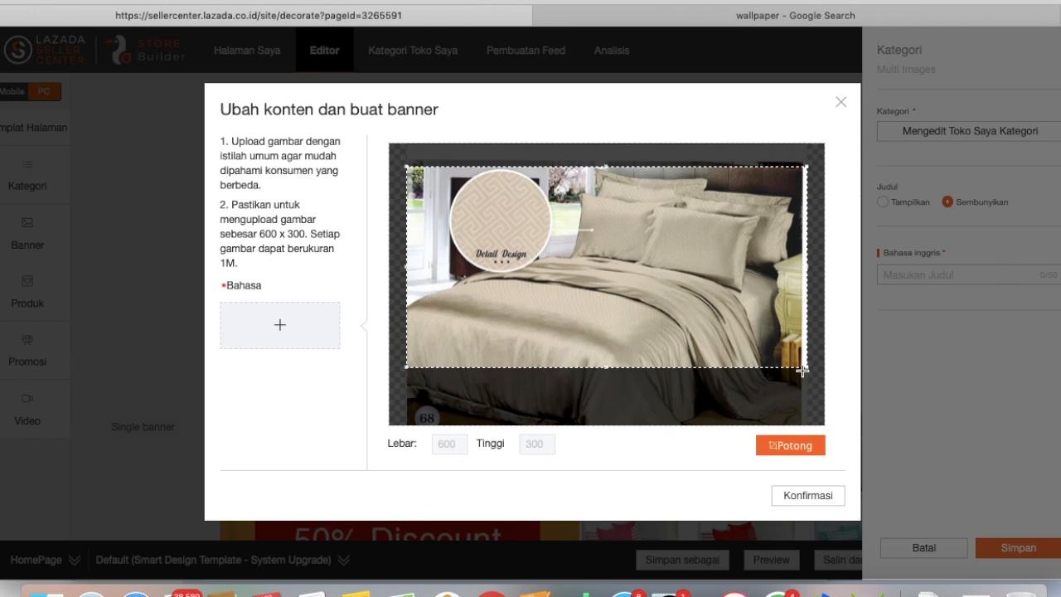
{"action": "left_click", "coordinate": [789, 450]}
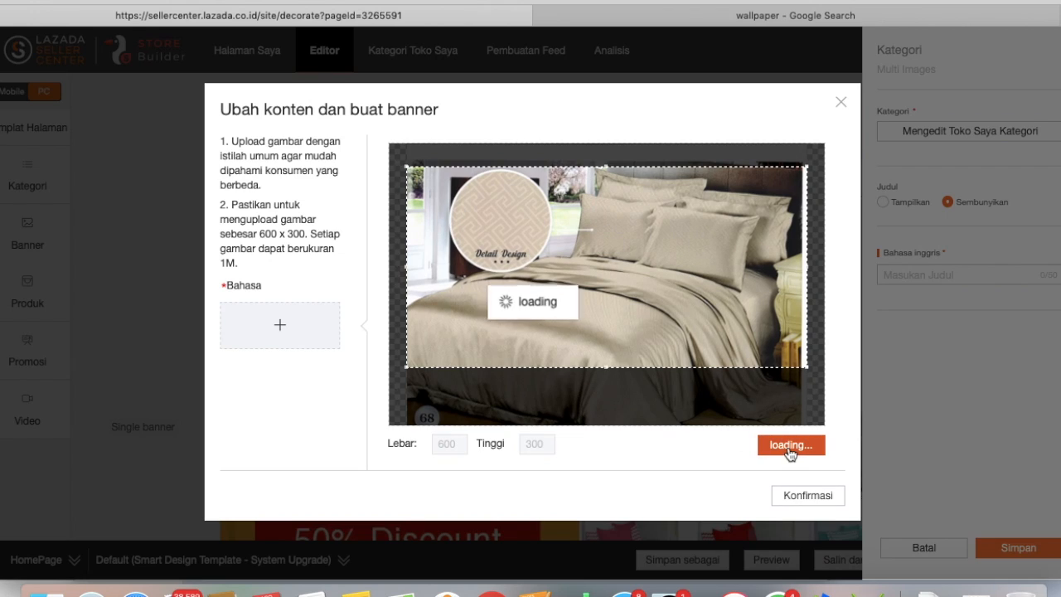
{"action": "left_click", "coordinate": [794, 493]}
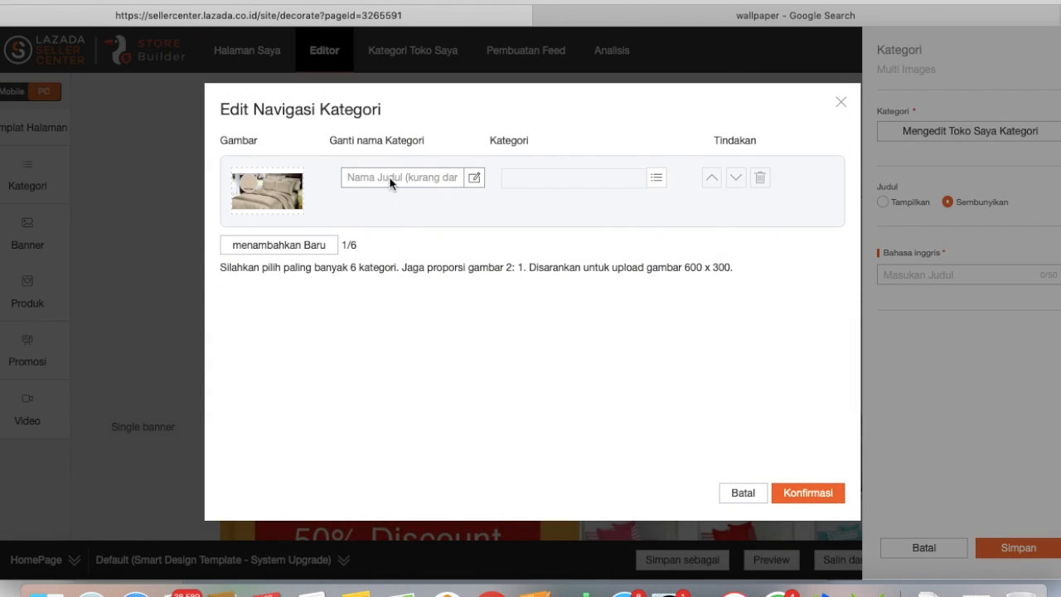
- Enter "Sprei Emboss" as the first category's title
{"action": "left_click", "coordinate": [425, 178]}
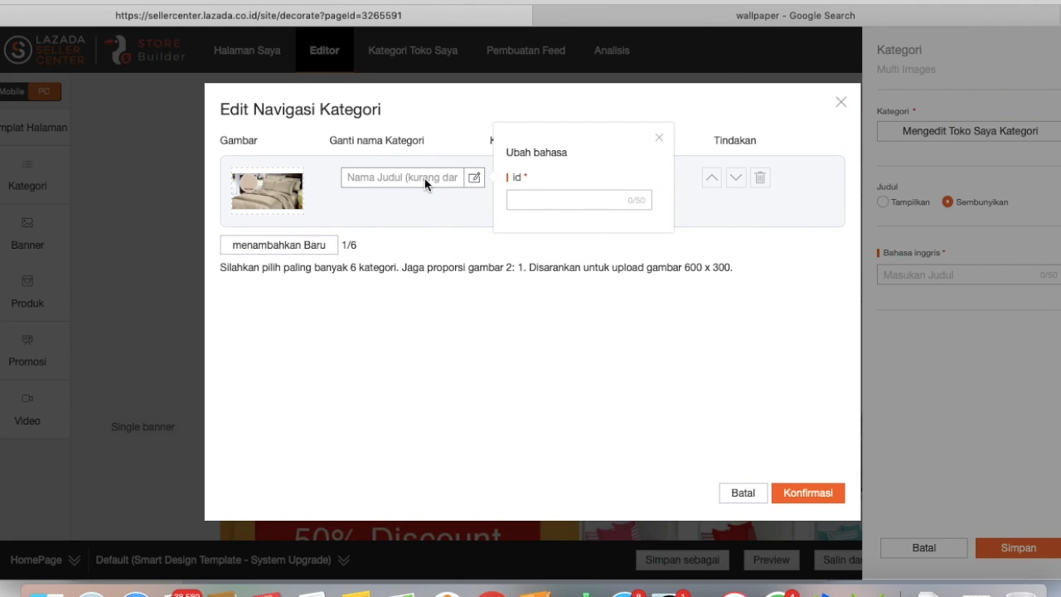
{"action": "left_click", "coordinate": [552, 200]}
{"action": "type", "text": "Sprei Emboss"}
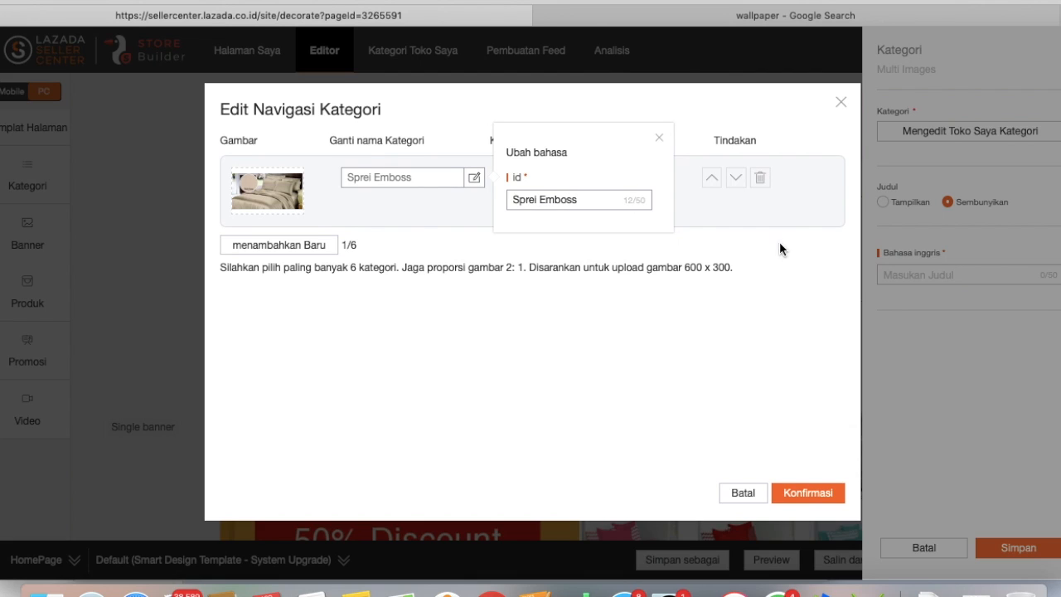
{"action": "left_click", "coordinate": [785, 255]}
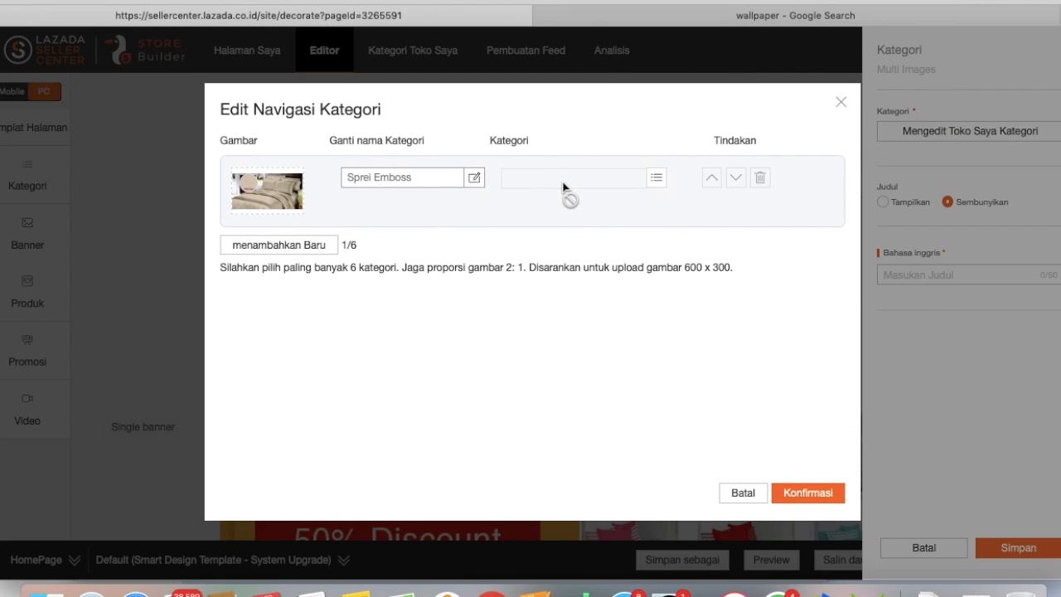
- Link the first category to Perlengkapan Tidur & Mandi > Kelengkapan Tempat Tidur > Seprai
{"action": "left_click", "coordinate": [656, 184]}
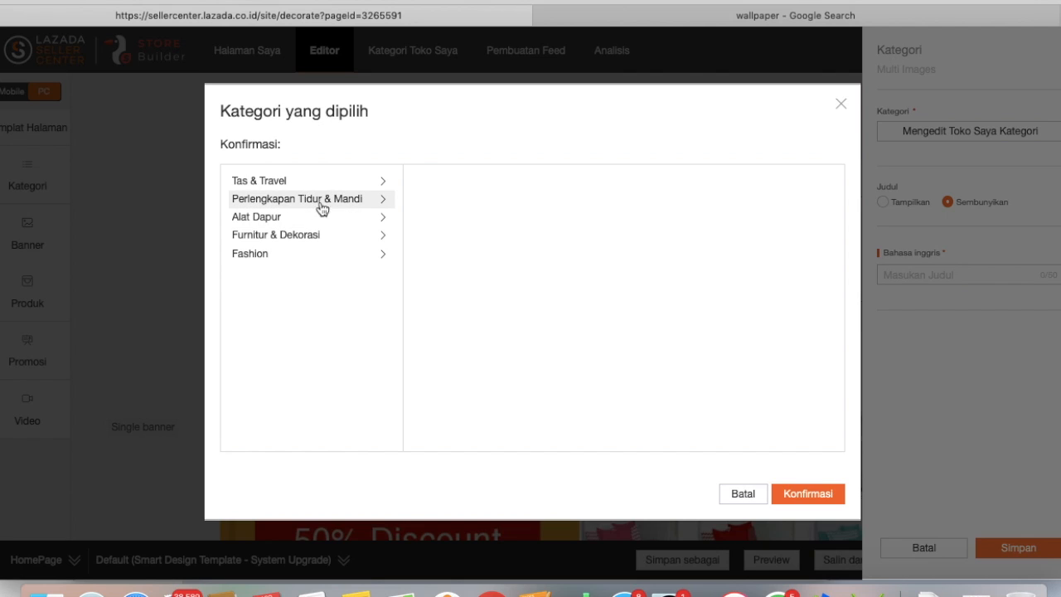
{"action": "left_click", "coordinate": [357, 205]}
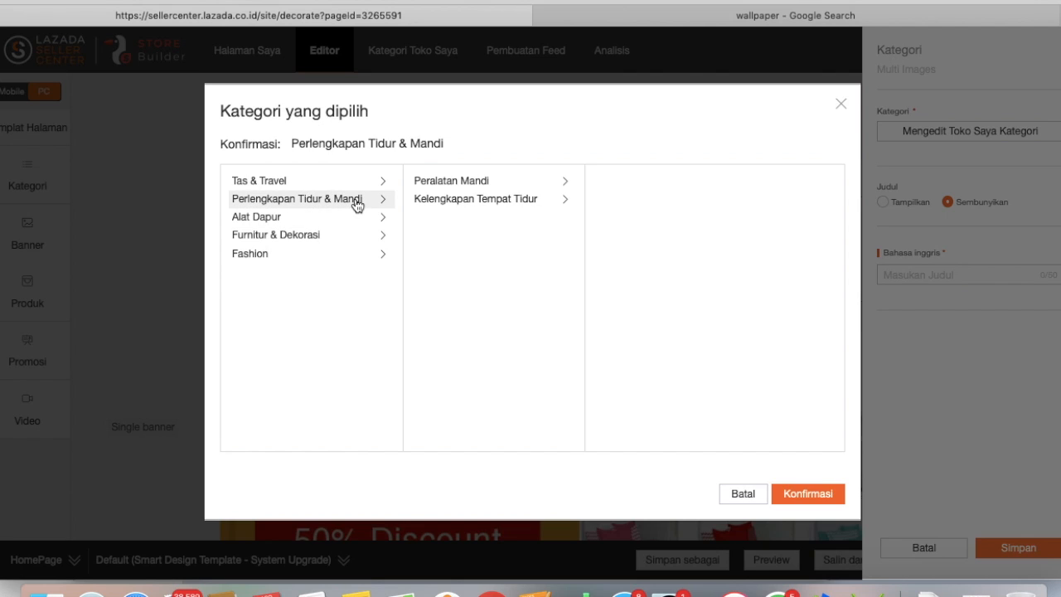
{"action": "left_click", "coordinate": [480, 203]}
{"action": "left_click", "coordinate": [612, 237]}
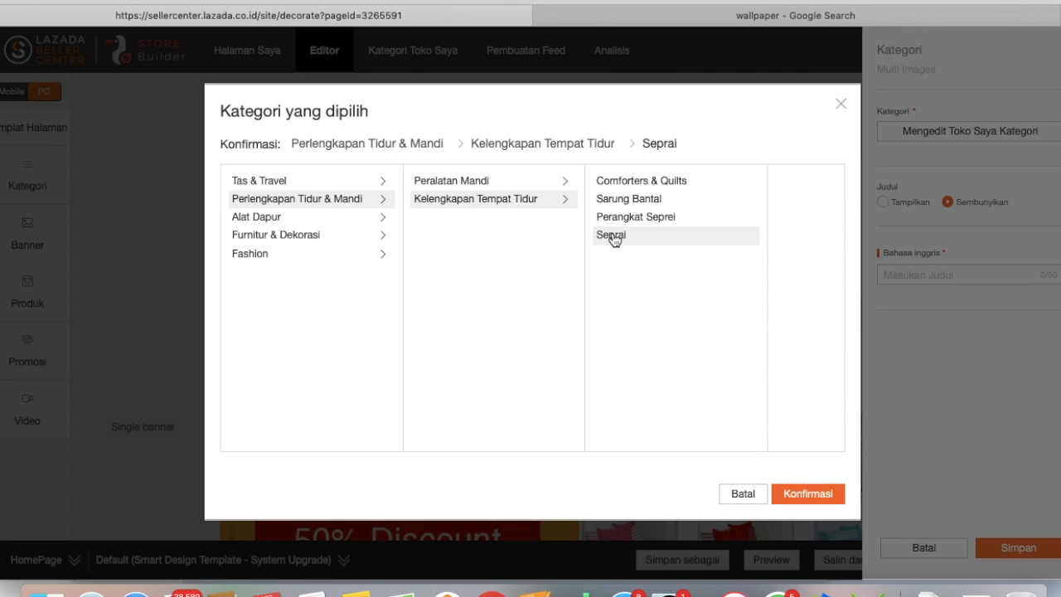
{"action": "left_click", "coordinate": [806, 493]}
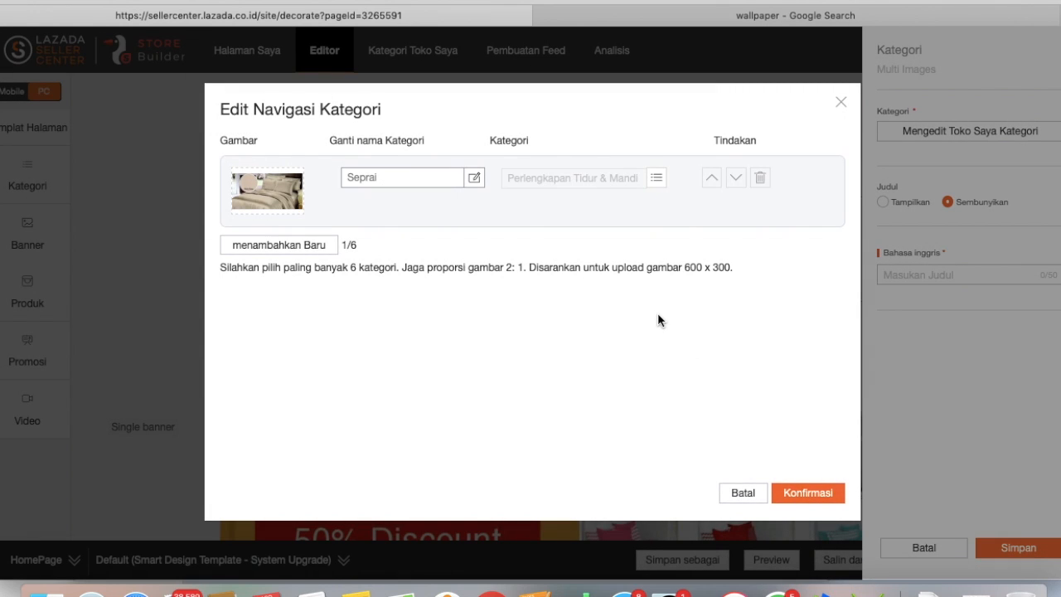
- Try out Fashion > Fashion Pria in the first category's selection and cancel the choice
{"action": "mouse_move", "coordinate": [253, 205]}
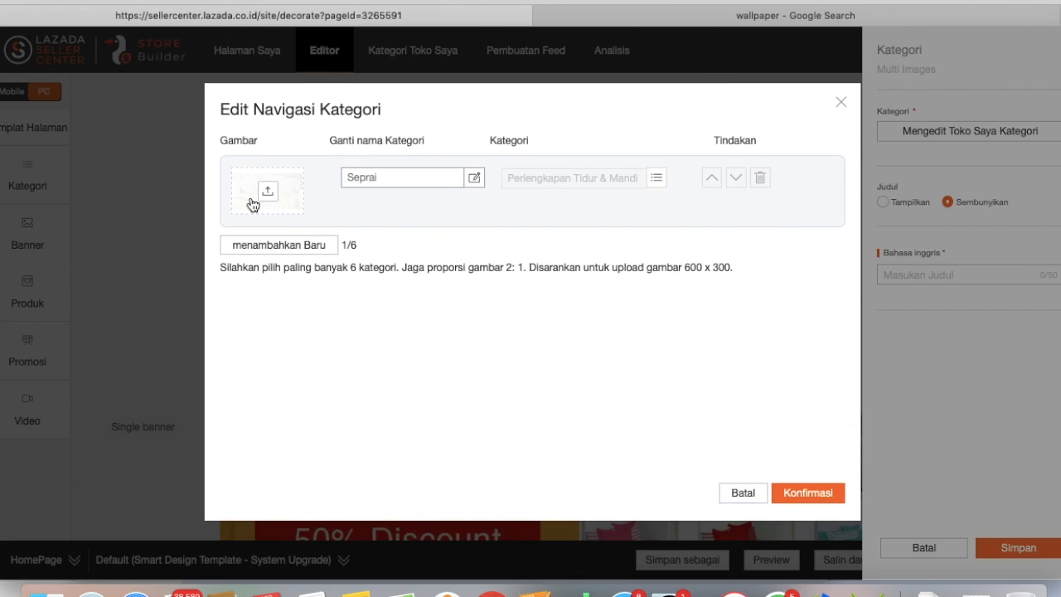
{"action": "left_click", "coordinate": [656, 178]}
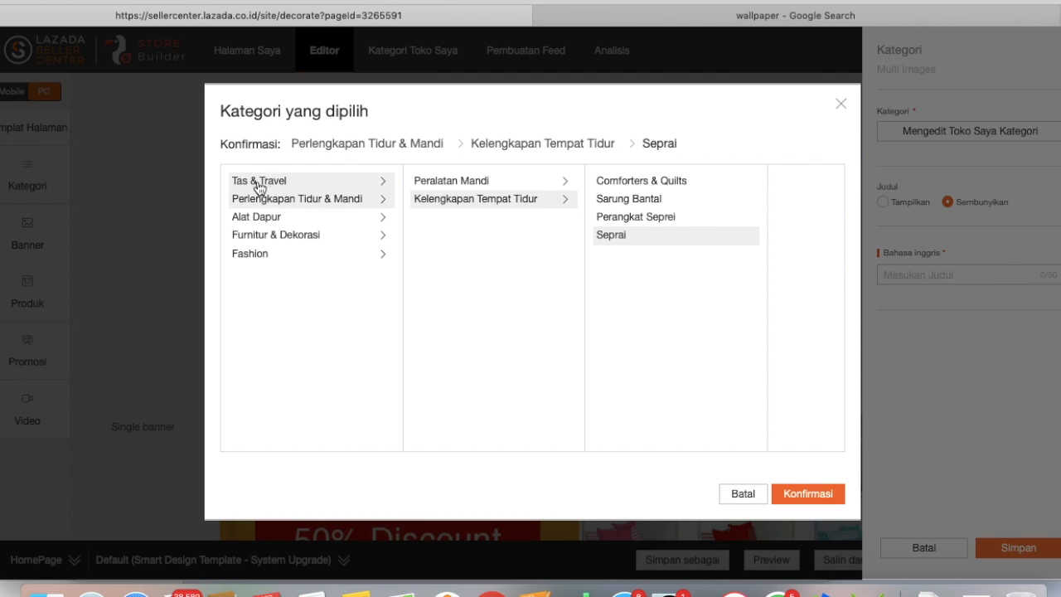
{"action": "left_click", "coordinate": [255, 258]}
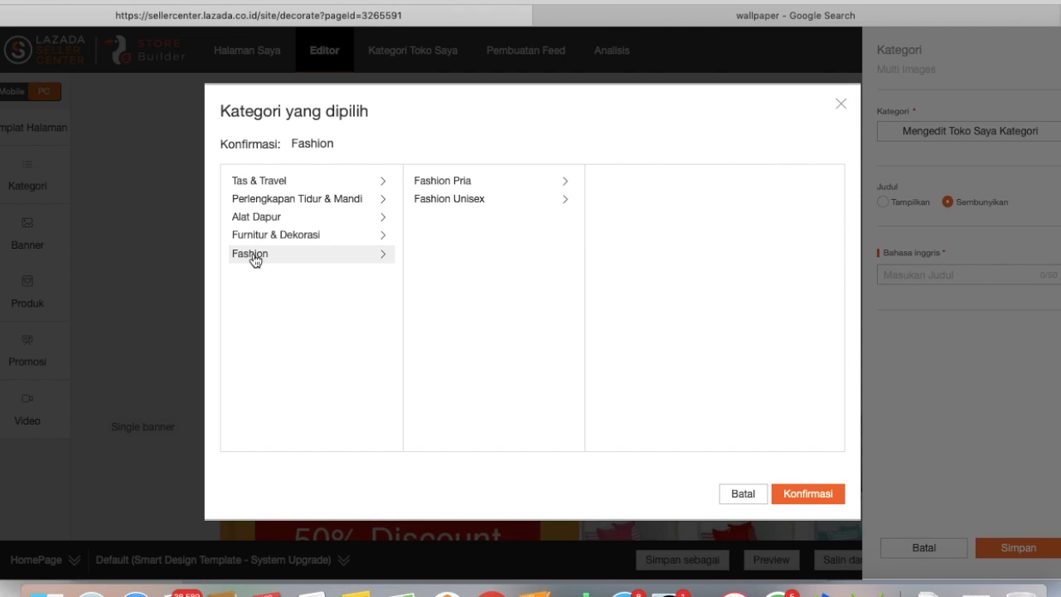
{"action": "left_click", "coordinate": [471, 187]}
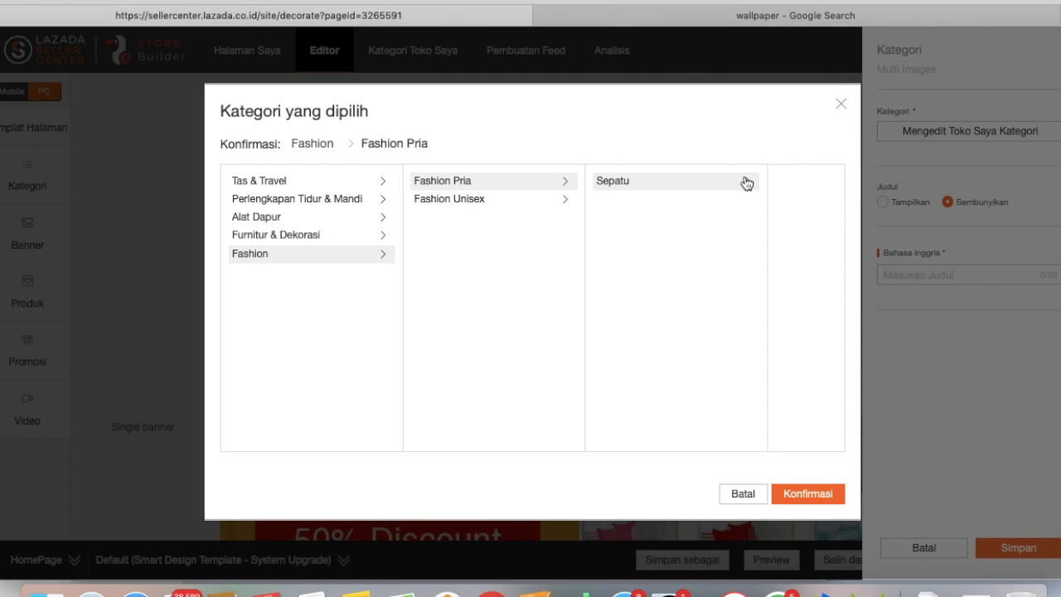
{"action": "left_click", "coordinate": [743, 493]}
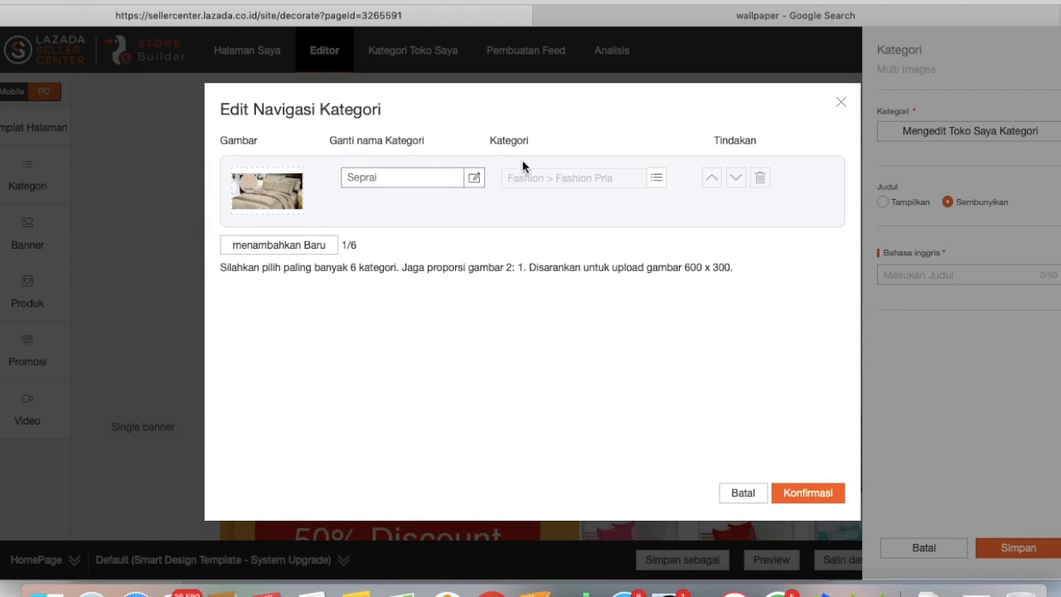
- Set the first category's link back to Seprai under Perlengkapan Tidur & Mandi > Kelengkapan Tempat Tidur
{"action": "left_click", "coordinate": [657, 181]}
{"action": "left_click", "coordinate": [309, 204]}
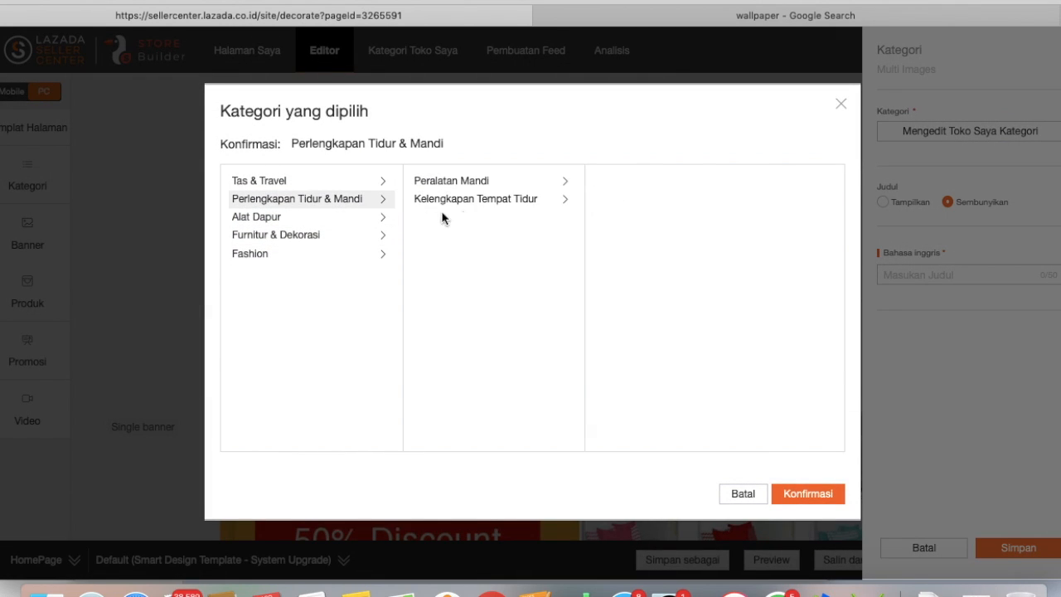
{"action": "left_click", "coordinate": [496, 204]}
{"action": "left_click", "coordinate": [623, 237]}
{"action": "left_click", "coordinate": [801, 497]}
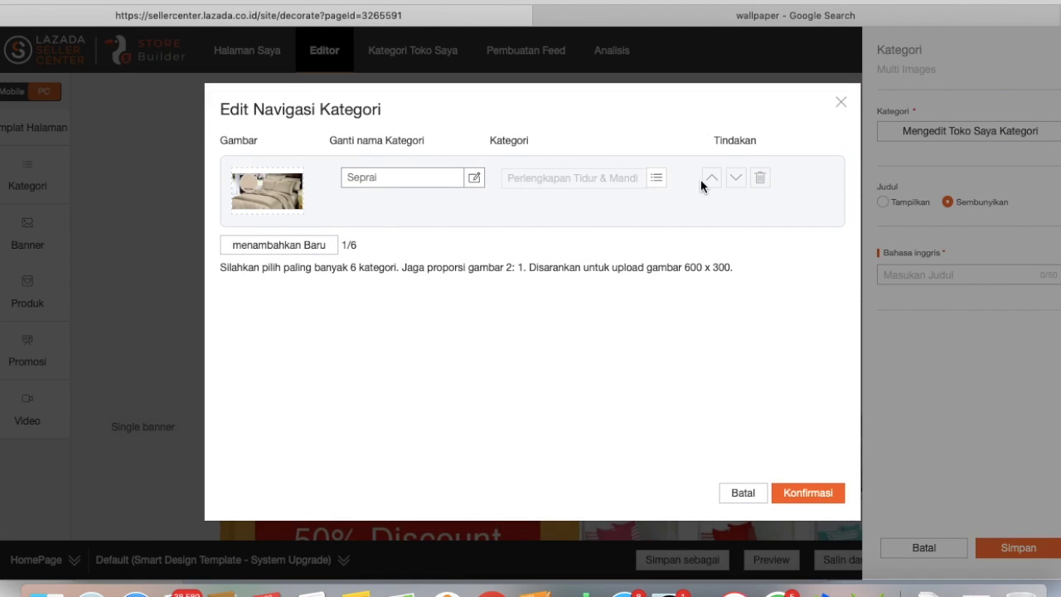
- Add a second category and choose 20180204_175156.jpg from the tas ransel folder in Dokumen as its picture
{"action": "left_click", "coordinate": [324, 247]}
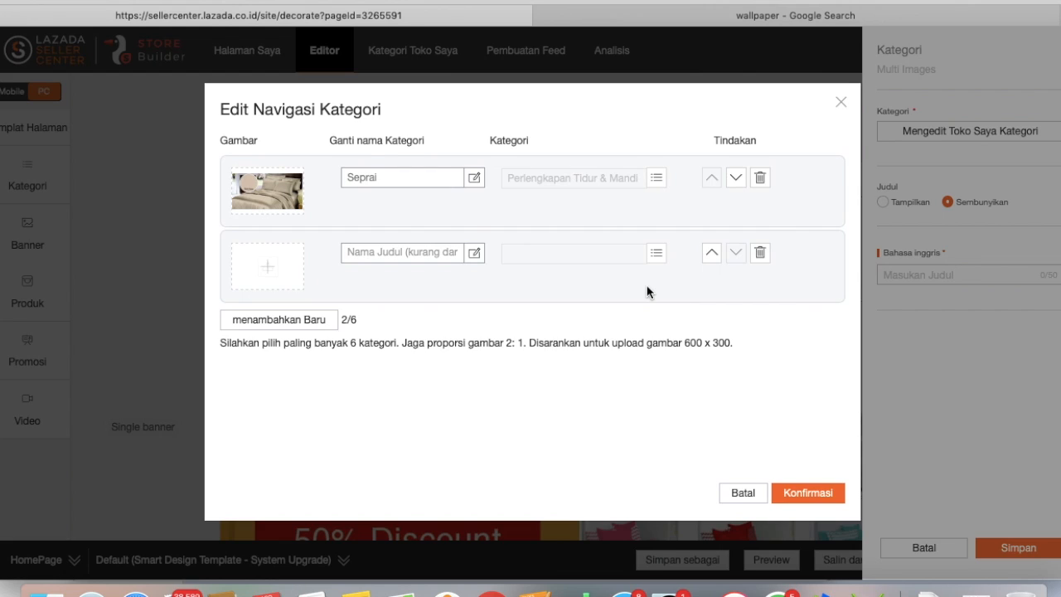
{"action": "left_click", "coordinate": [269, 268]}
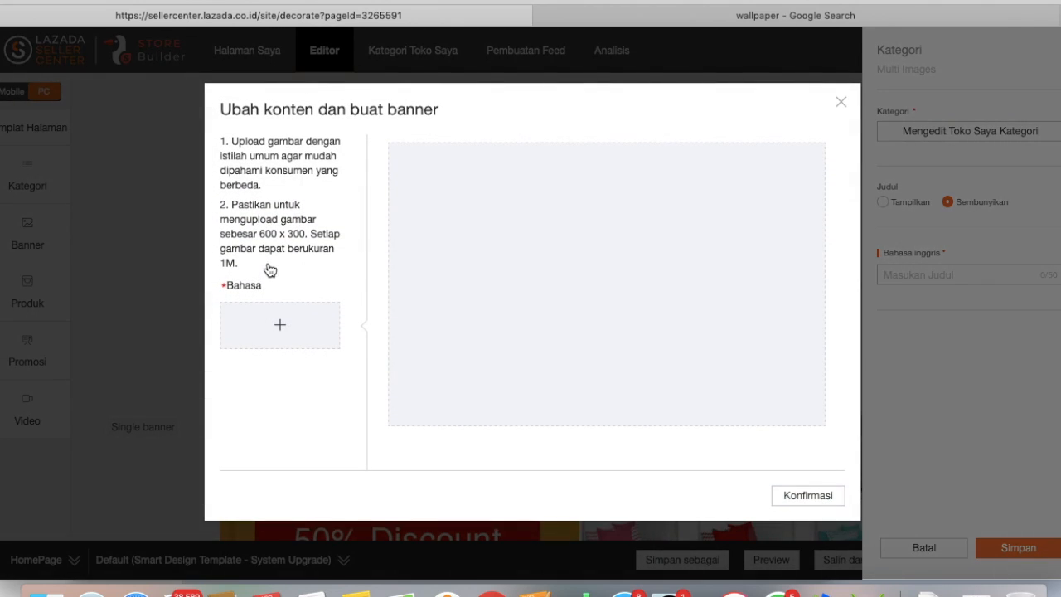
{"action": "left_click", "coordinate": [281, 329]}
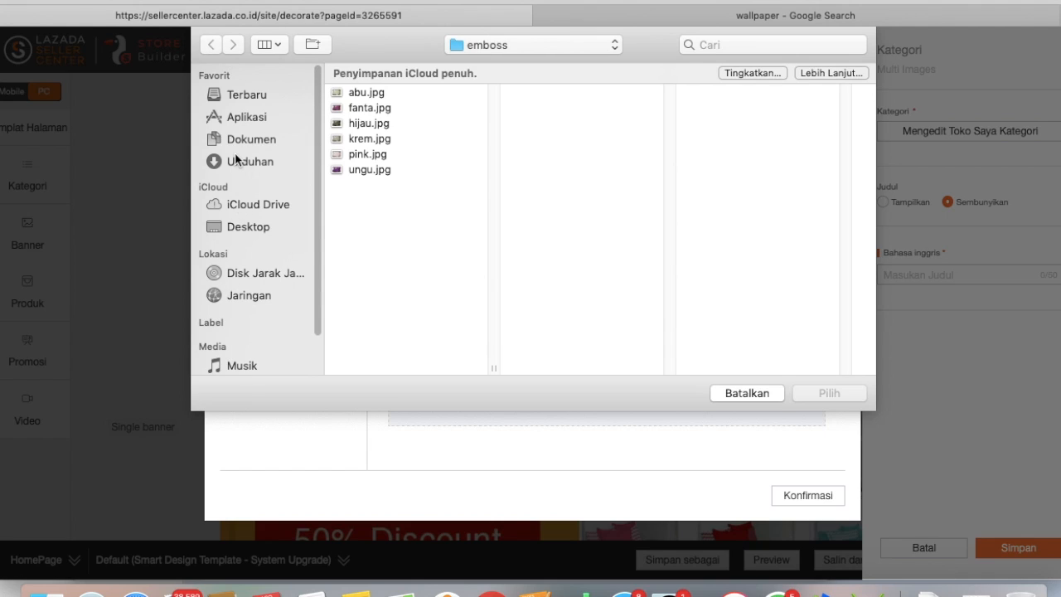
{"action": "left_click", "coordinate": [253, 141]}
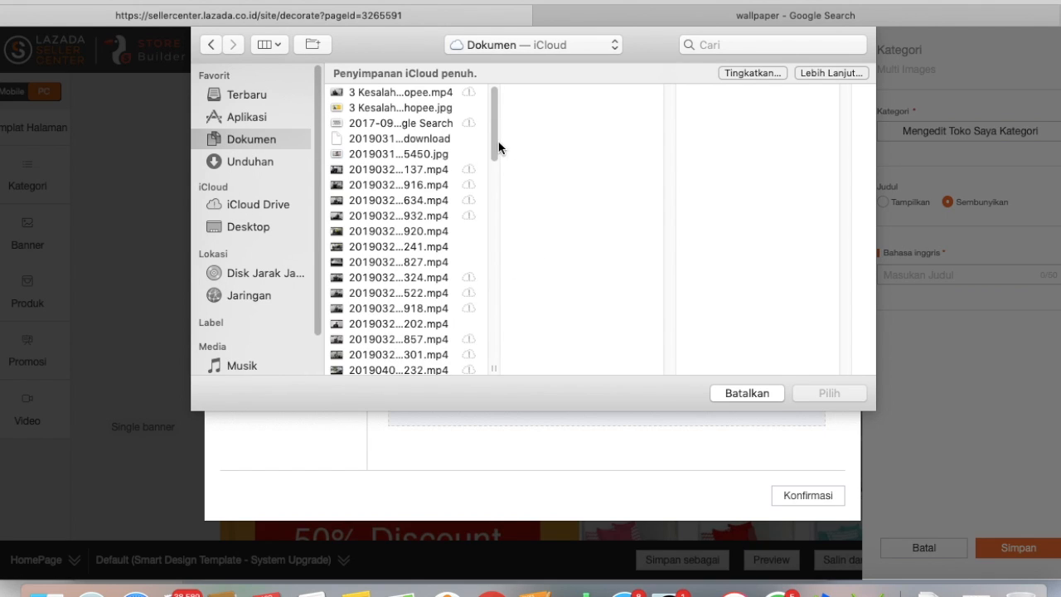
{"action": "left_click_drag", "start_coordinate": [500, 147], "coordinate": [500, 299]}
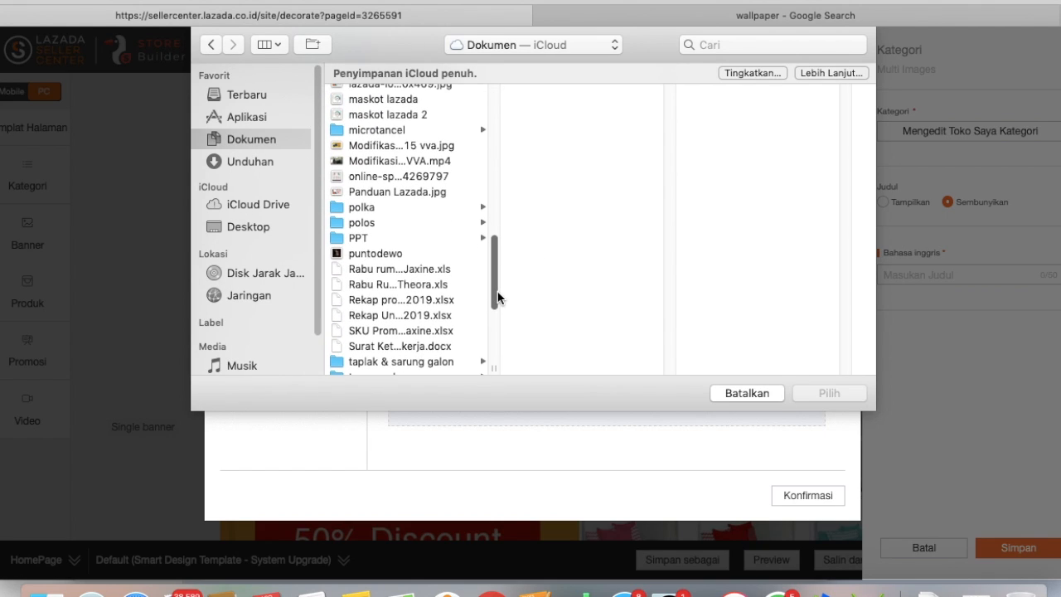
{"action": "scroll", "coordinate": [498, 298], "scroll_direction": "down", "scroll_amount": 2}
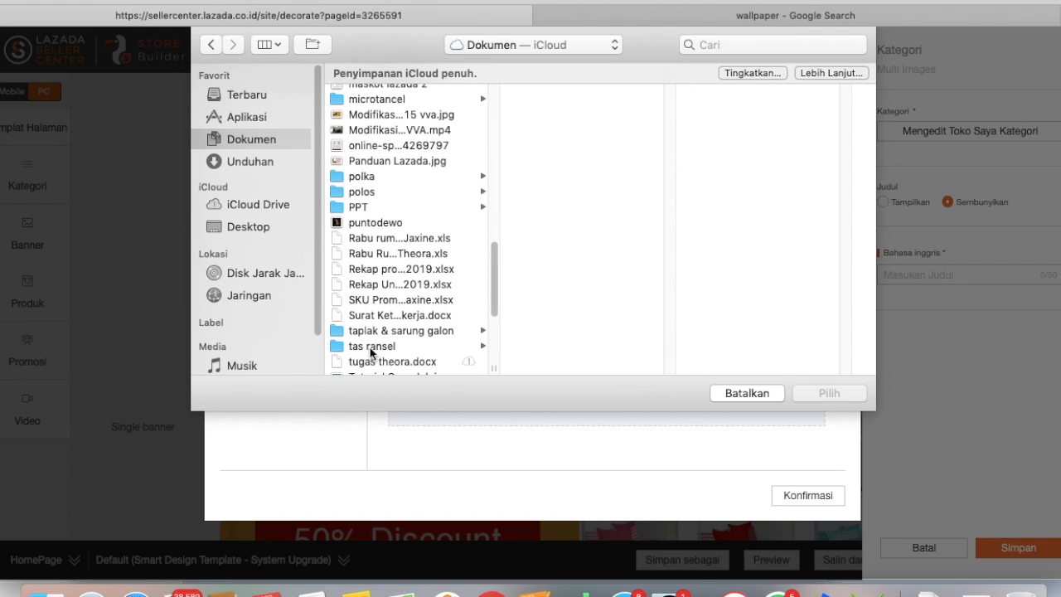
{"action": "left_click", "coordinate": [370, 348]}
{"action": "left_click", "coordinate": [569, 185]}
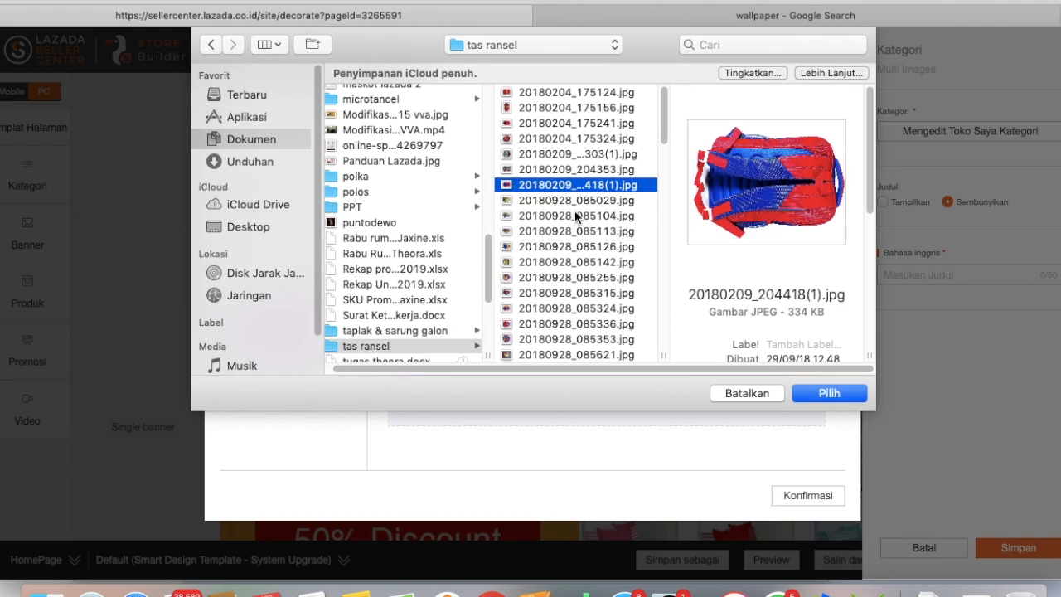
{"action": "left_click", "coordinate": [587, 279]}
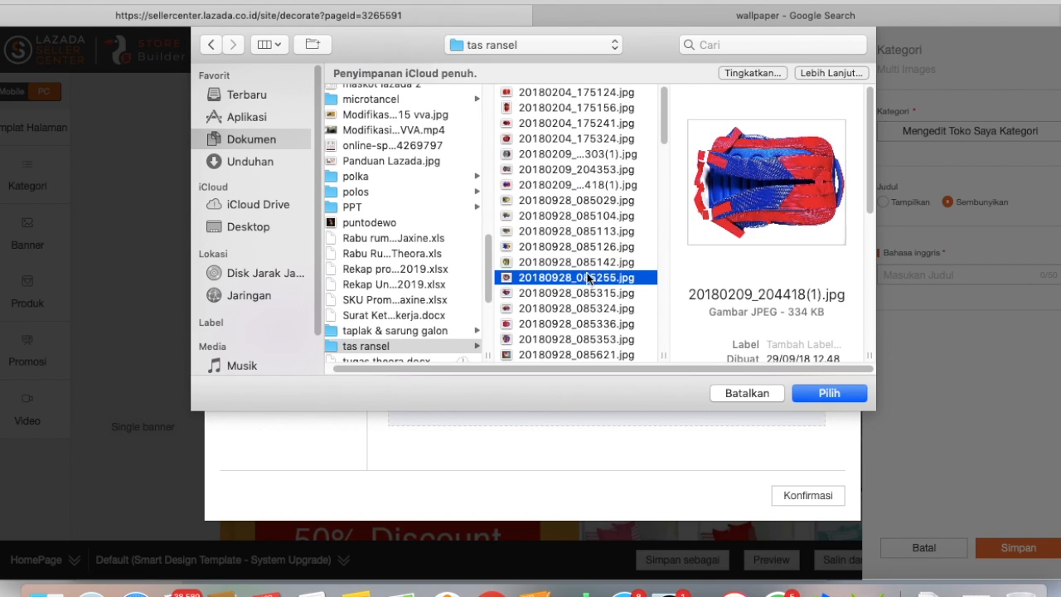
{"action": "left_click", "coordinate": [555, 94]}
{"action": "left_click", "coordinate": [556, 107]}
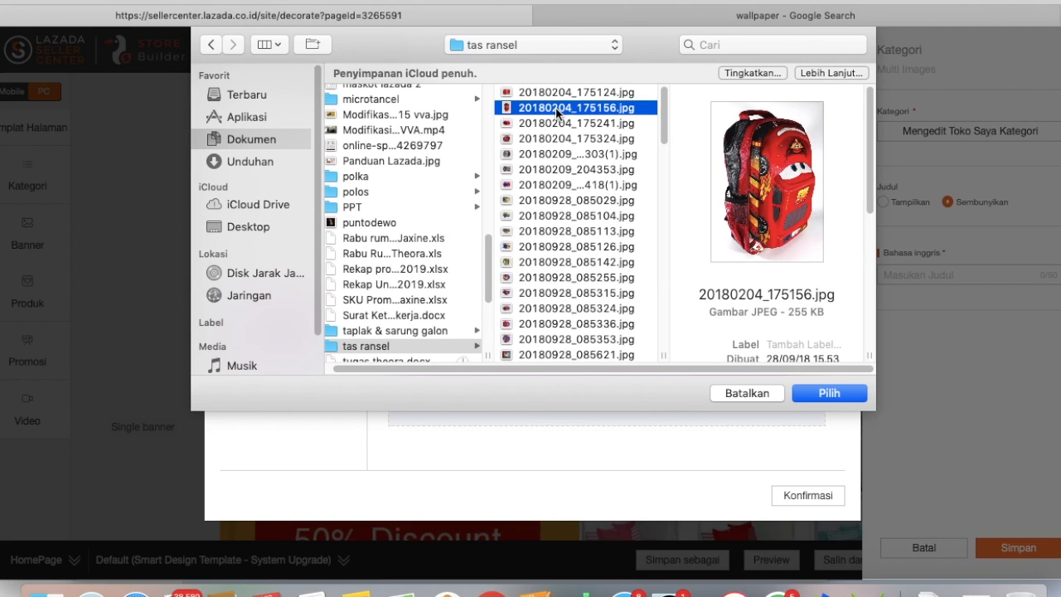
{"action": "double_click", "coordinate": [555, 108]}
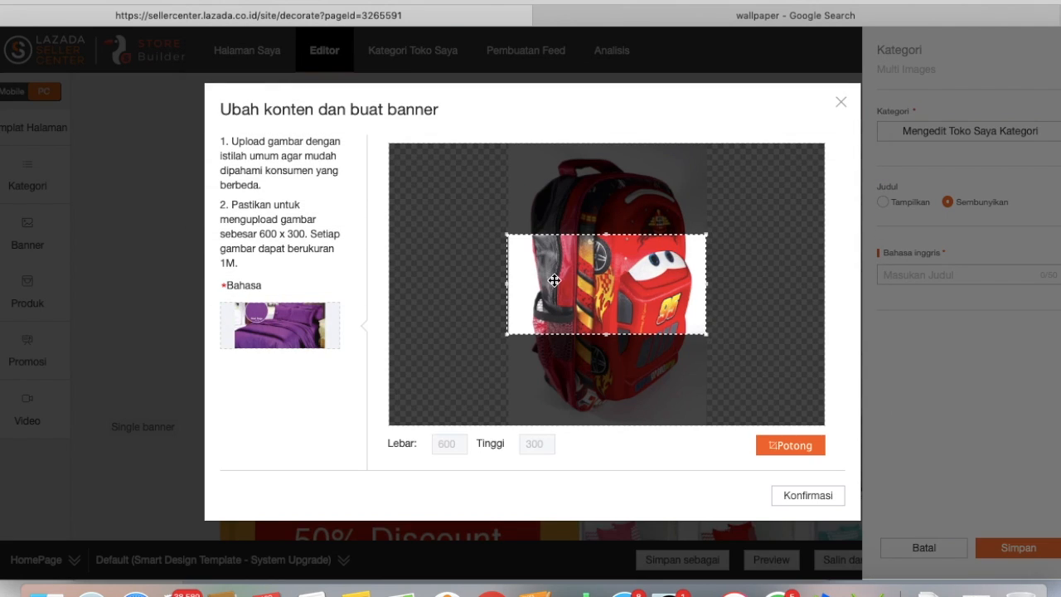
- Crop the second category's picture to the upper part of the red backpack at 600 x 300 and confirm the banner
{"action": "left_click_drag", "start_coordinate": [556, 292], "coordinate": [616, 226]}
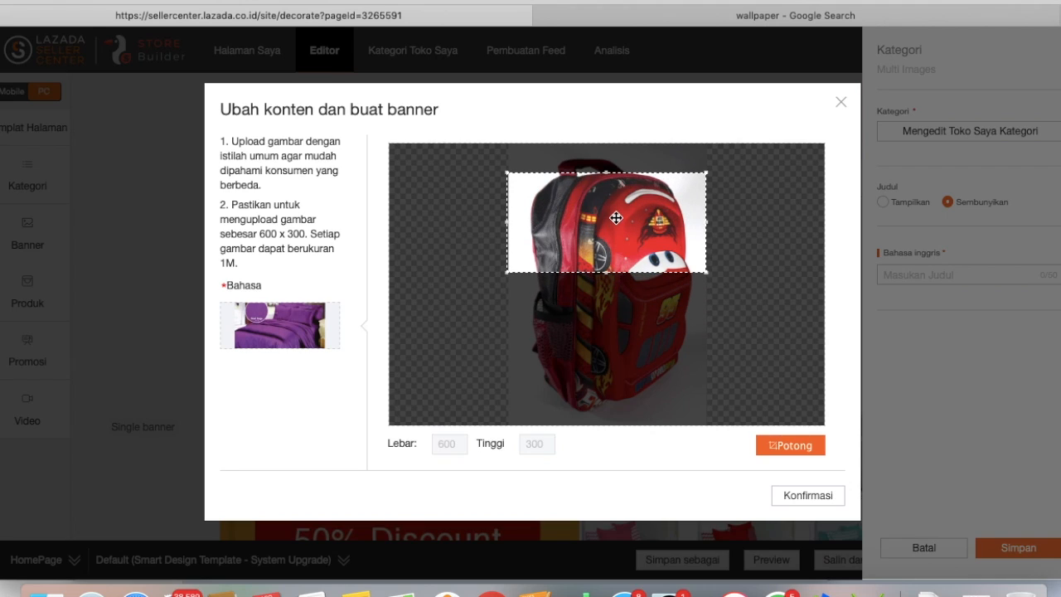
{"action": "left_click", "coordinate": [792, 446]}
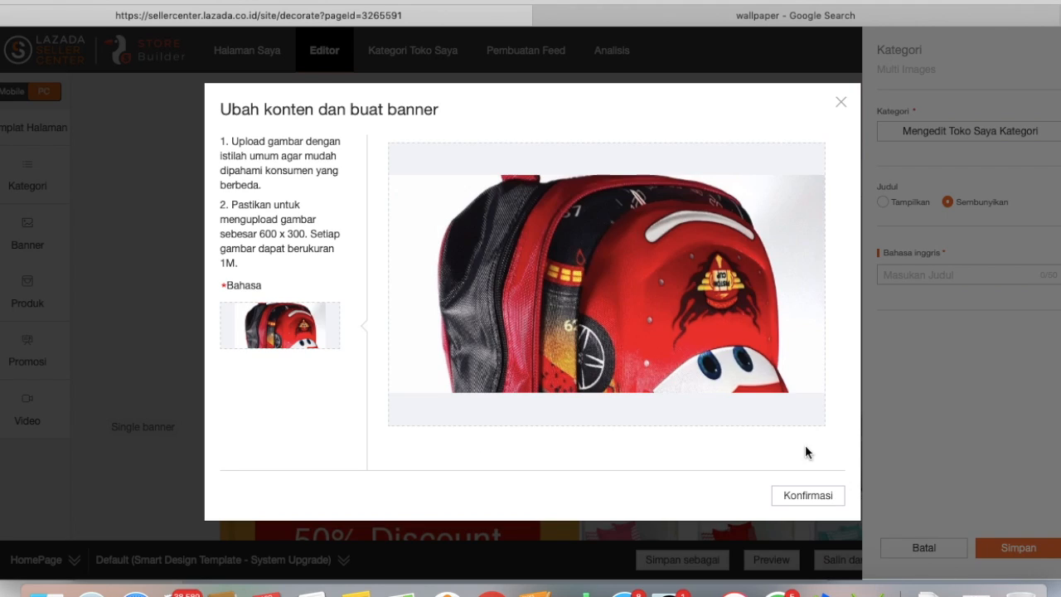
{"action": "left_click", "coordinate": [808, 497]}
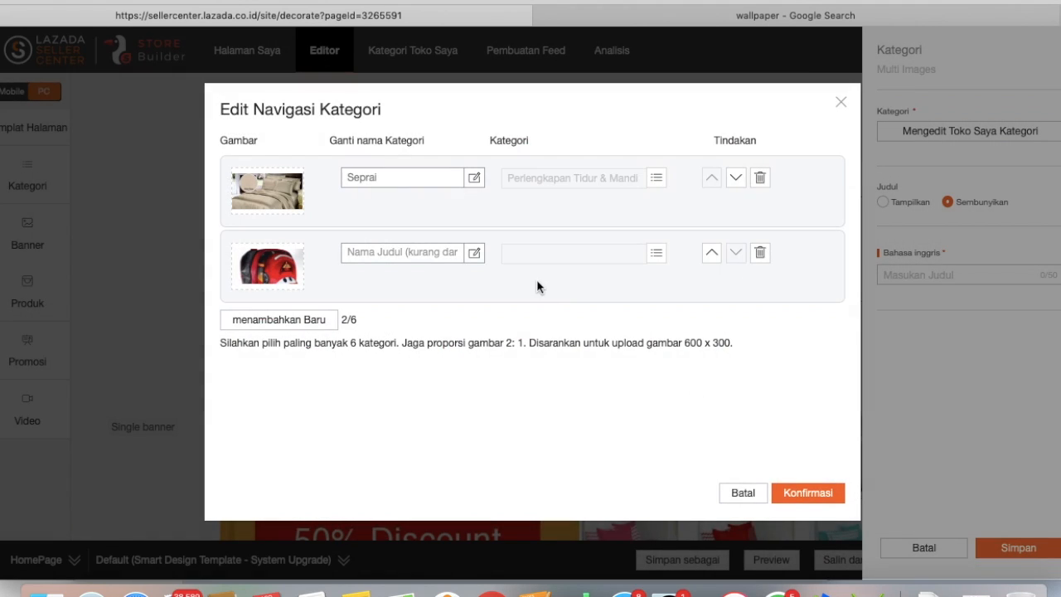
- Enter "Tas Sekolah" as the second category's title
{"action": "left_click", "coordinate": [424, 253]}
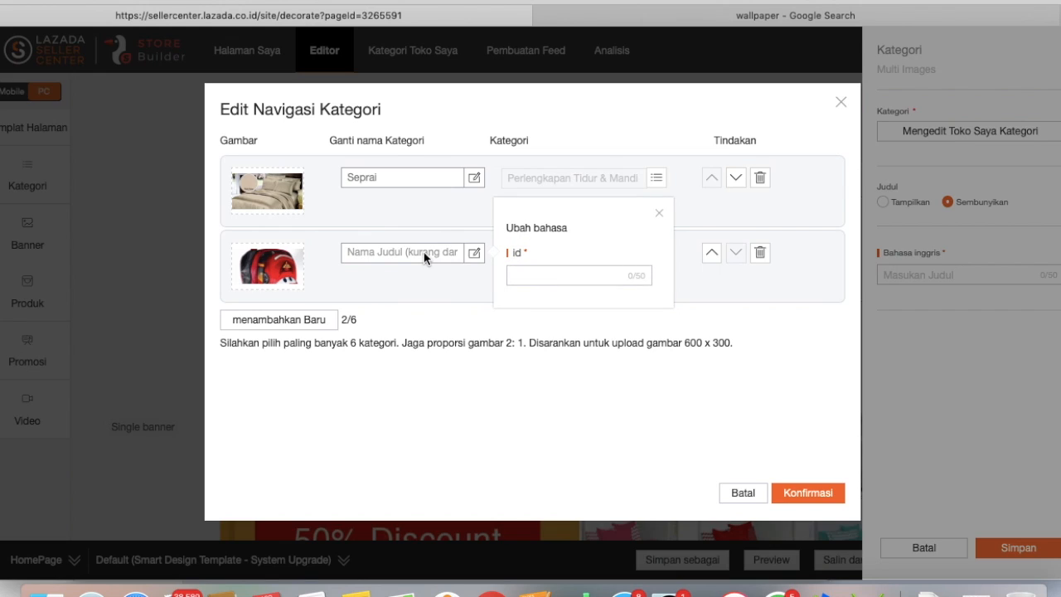
{"action": "left_click", "coordinate": [516, 274]}
{"action": "type", "text": "Tas Sekolah"}
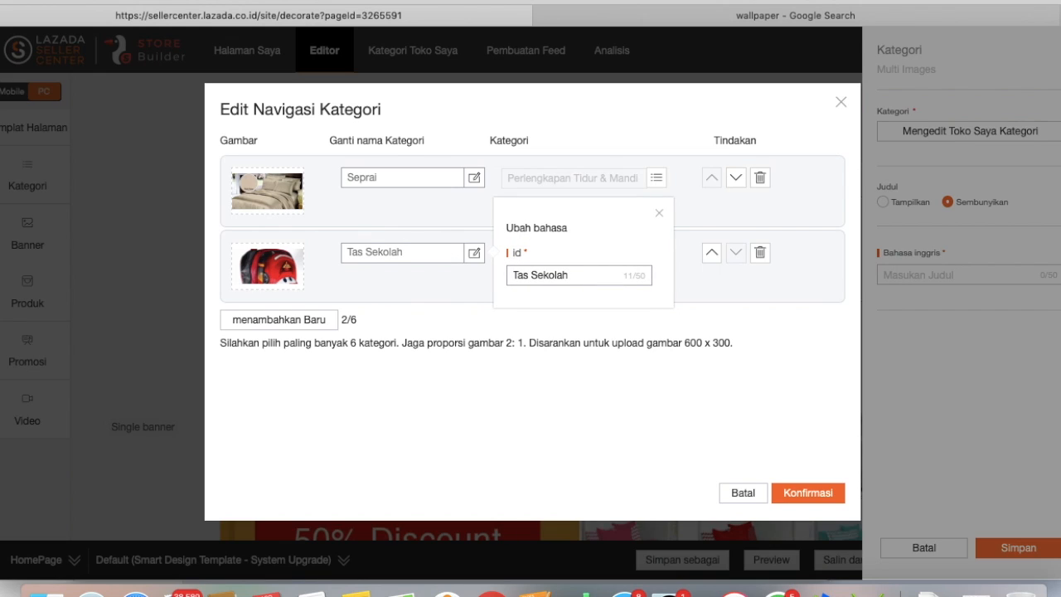
{"action": "left_click", "coordinate": [659, 213]}
- Link the second category to Tas & Travel > Tas Anak > Ransel Anak
{"action": "left_click", "coordinate": [656, 252]}
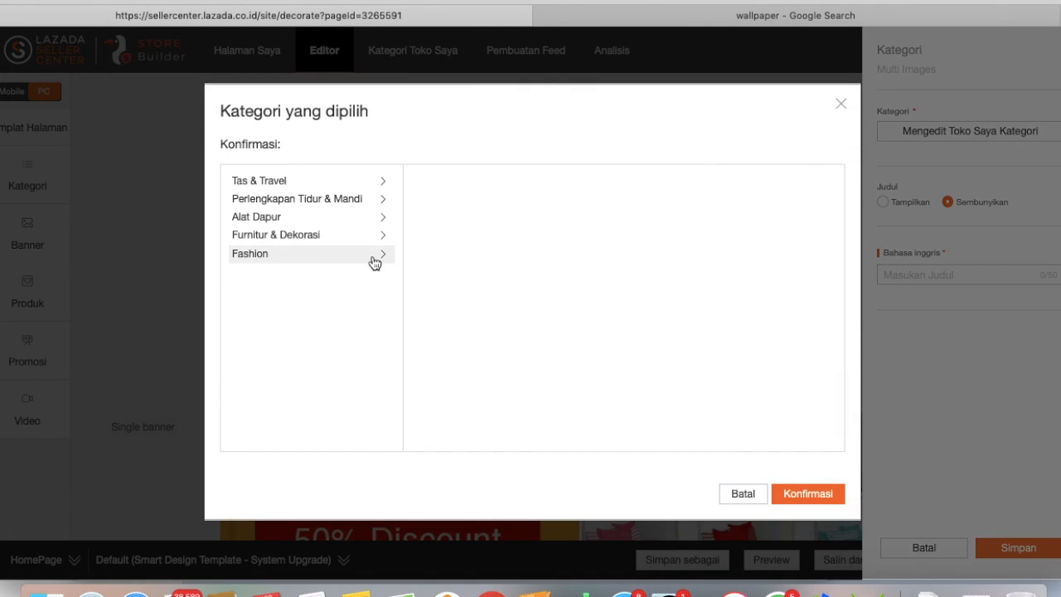
{"action": "left_click", "coordinate": [280, 181]}
{"action": "left_click", "coordinate": [439, 199]}
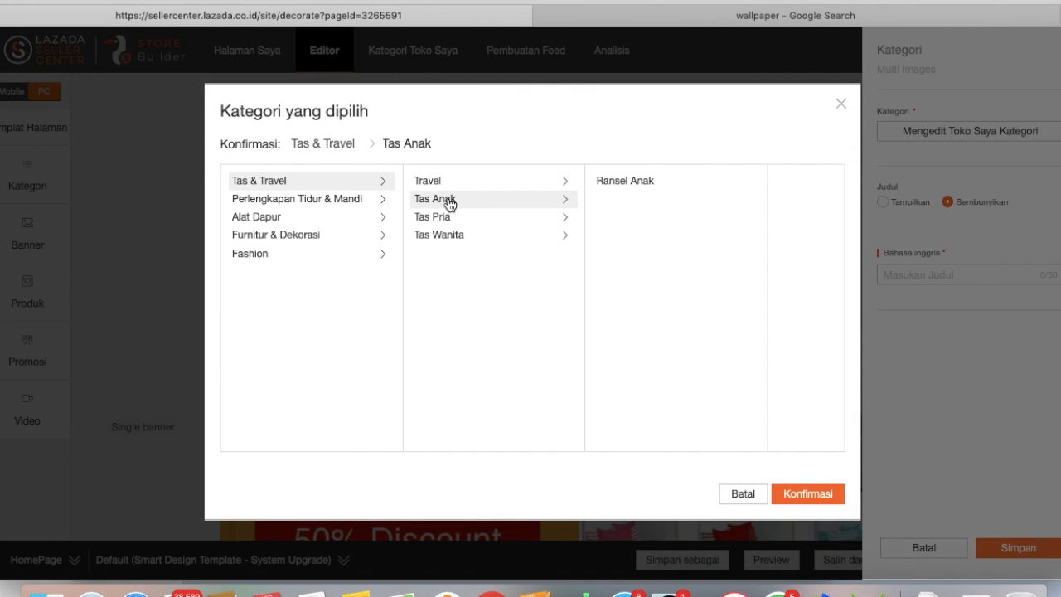
{"action": "left_click", "coordinate": [635, 185]}
{"action": "left_click", "coordinate": [835, 489]}
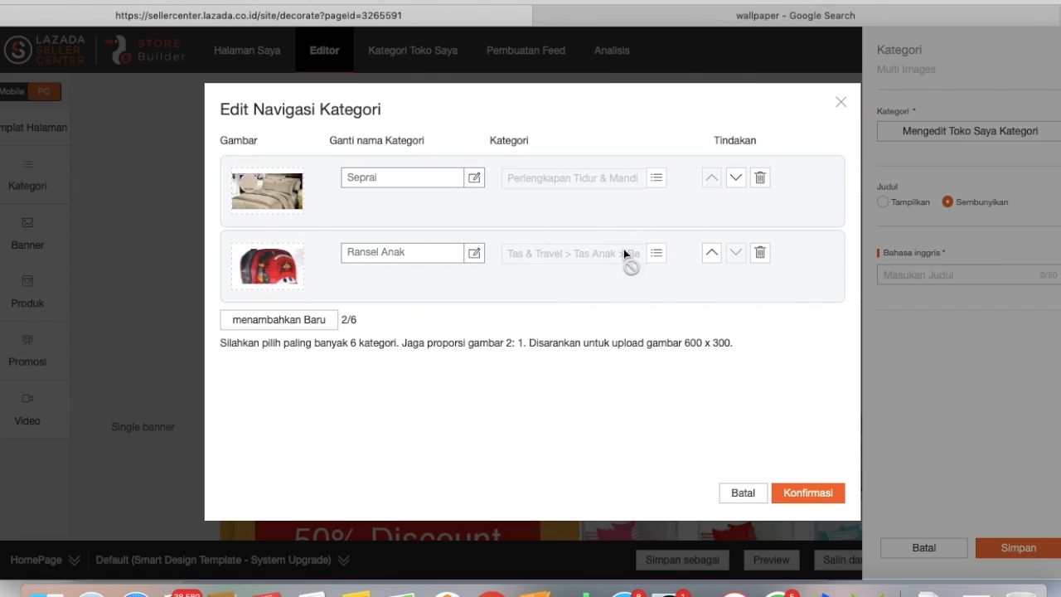
- Move the Ransel Anak category above Seprai, confirm the category navigation and save the Multi Images module
{"action": "left_click", "coordinate": [715, 255]}
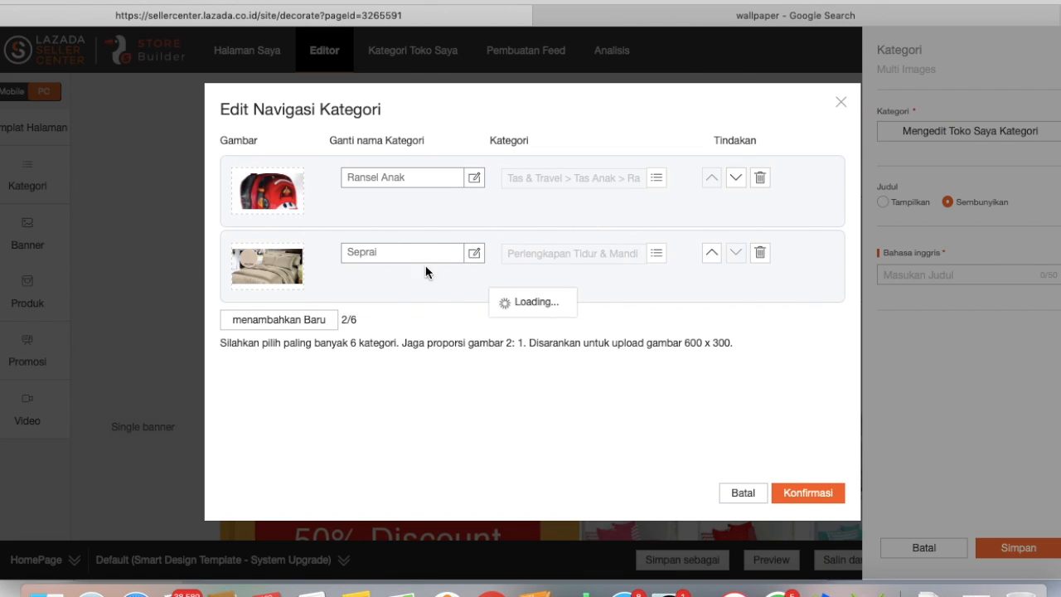
{"action": "left_click", "coordinate": [807, 492]}
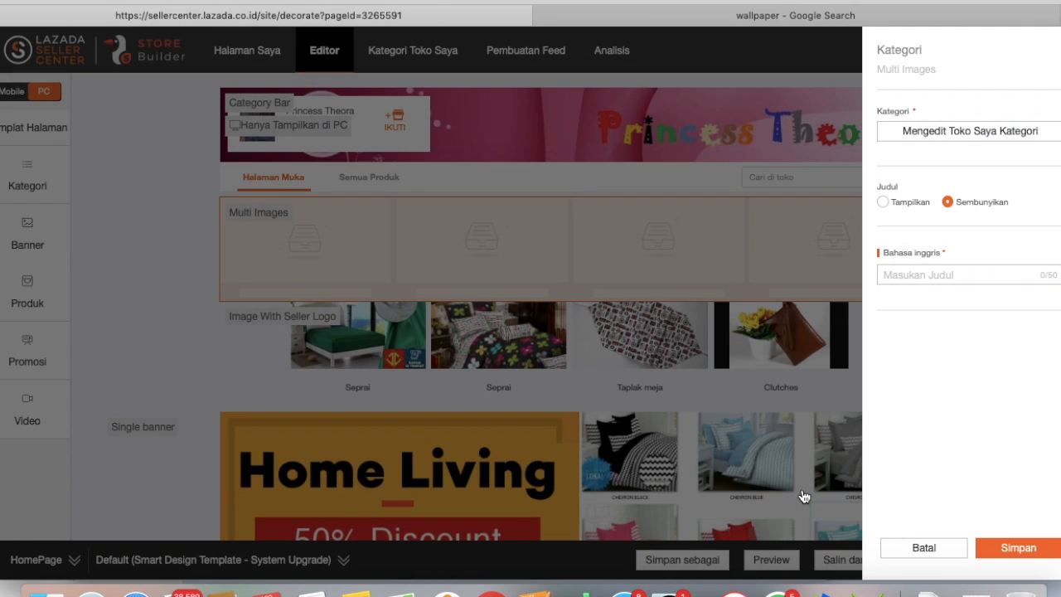
{"action": "left_click", "coordinate": [1018, 548]}
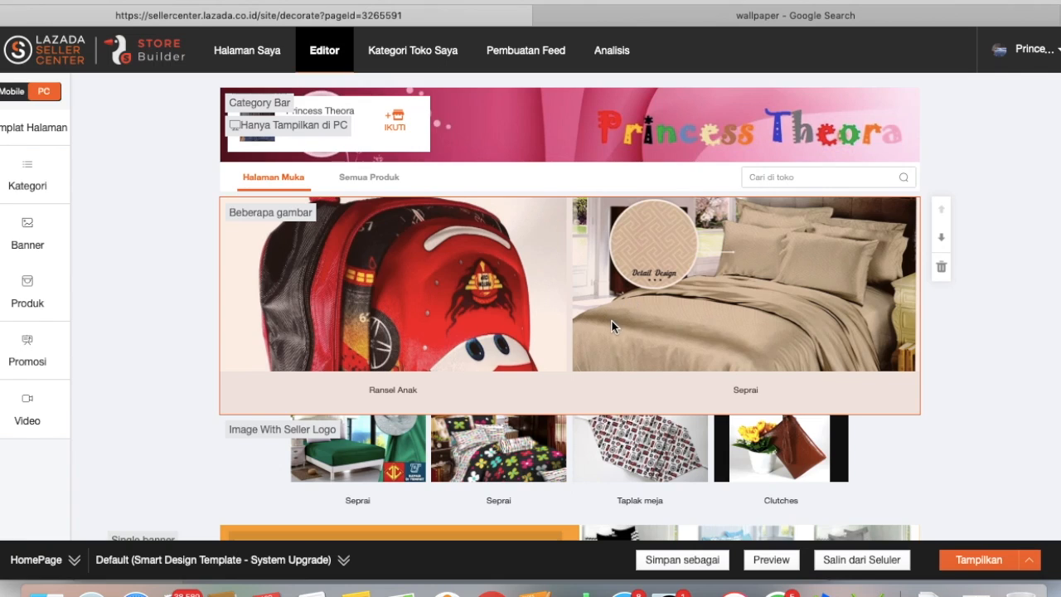
- Delete the Multi Images category module showing Ransel Anak and Seprai from the homepage
{"action": "scroll", "coordinate": [612, 326], "scroll_direction": "down", "scroll_amount": 1}
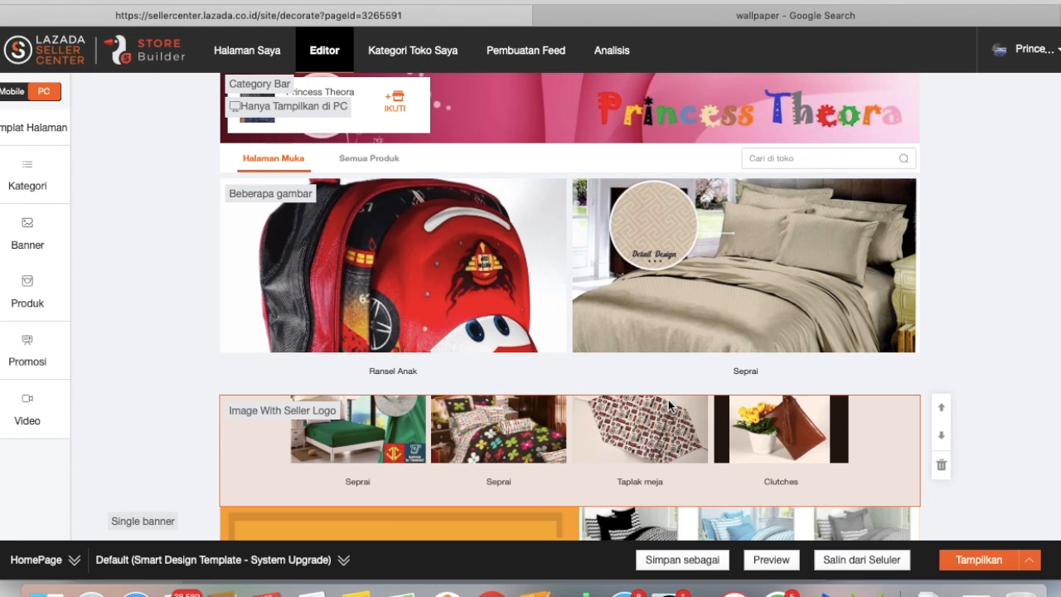
{"action": "left_click", "coordinate": [942, 254]}
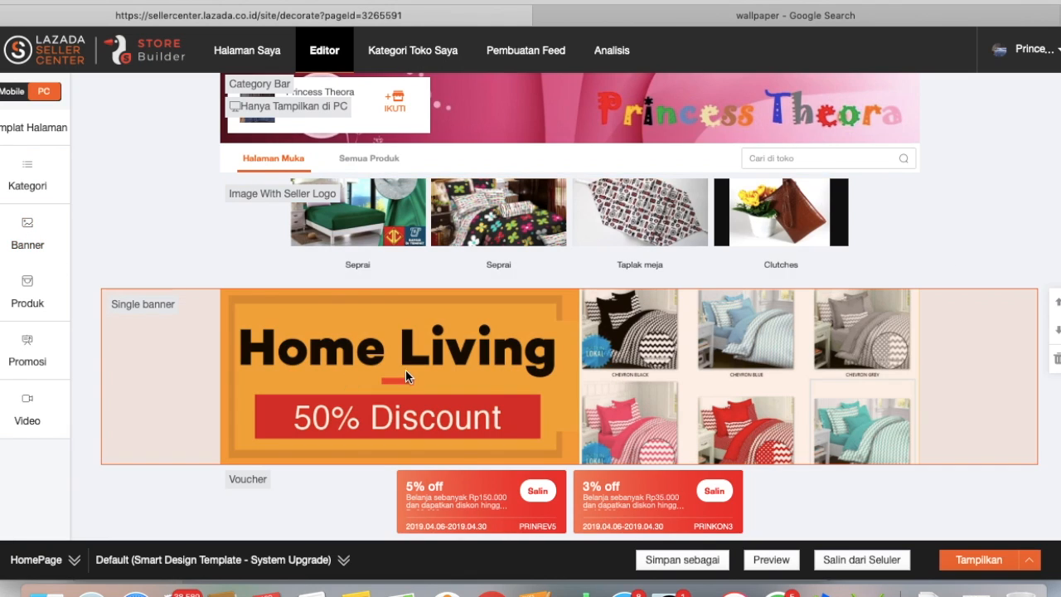
- Add the clickable-area banner module (Spanduk area yang dapat diklik) directly above the Home Living single banner
{"action": "scroll", "coordinate": [569, 378], "scroll_direction": "down", "scroll_amount": 3}
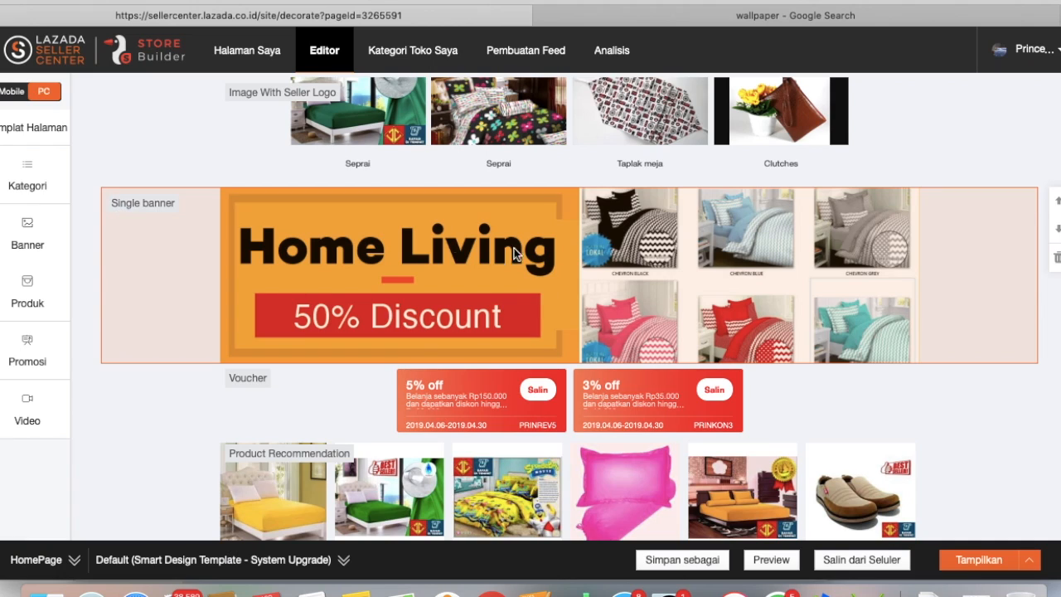
{"action": "left_click", "coordinate": [27, 240]}
{"action": "scroll", "coordinate": [200, 201], "scroll_direction": "down", "scroll_amount": 1}
{"action": "scroll", "coordinate": [200, 201], "scroll_direction": "down", "scroll_amount": 5}
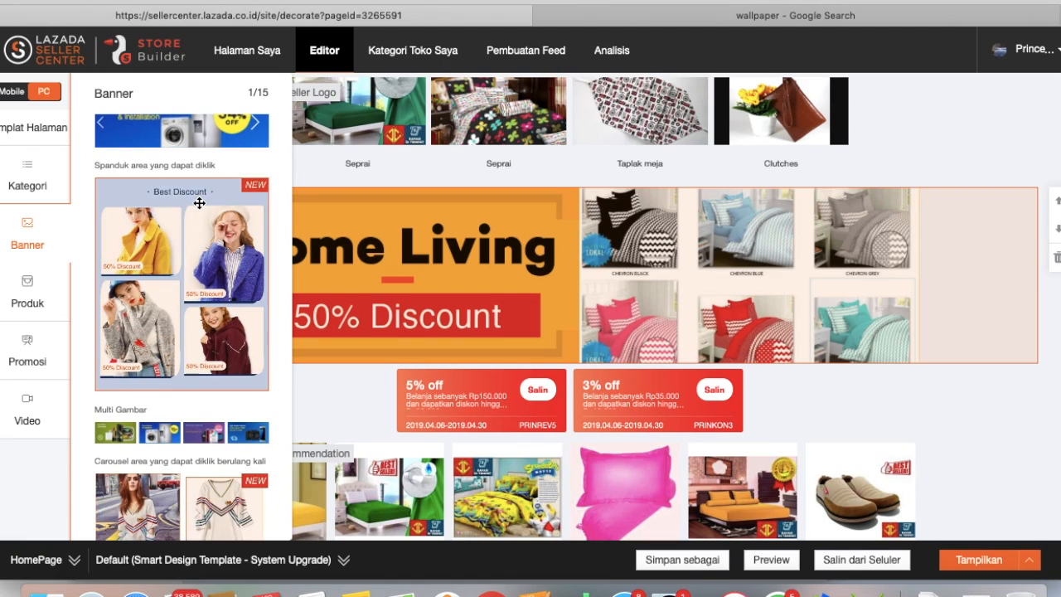
{"action": "scroll", "coordinate": [199, 205], "scroll_direction": "down", "scroll_amount": 5}
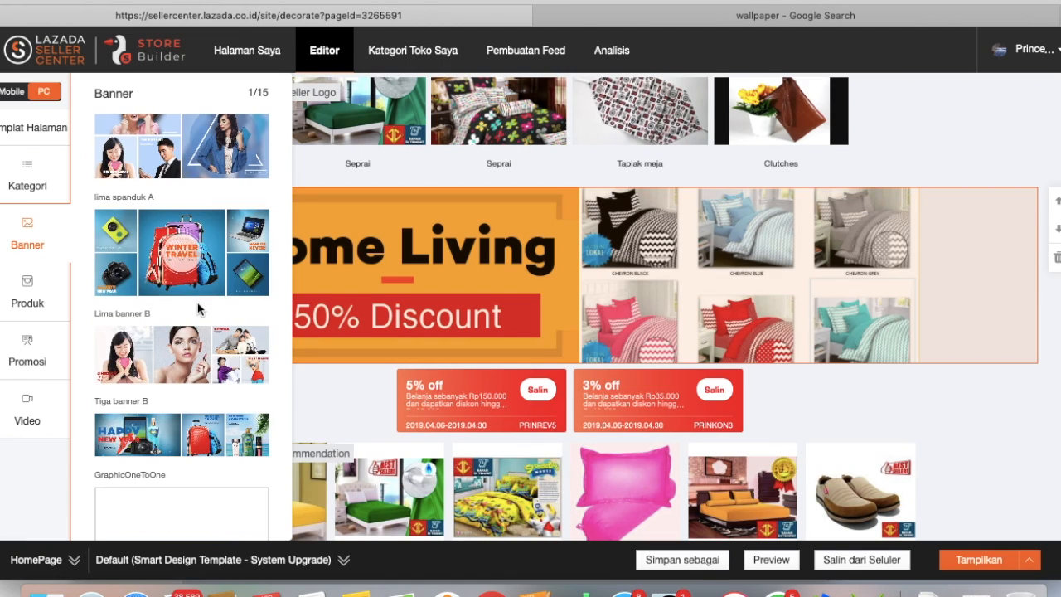
{"action": "scroll", "coordinate": [223, 298], "scroll_direction": "down", "scroll_amount": 4}
{"action": "scroll", "coordinate": [220, 299], "scroll_direction": "up", "scroll_amount": 10}
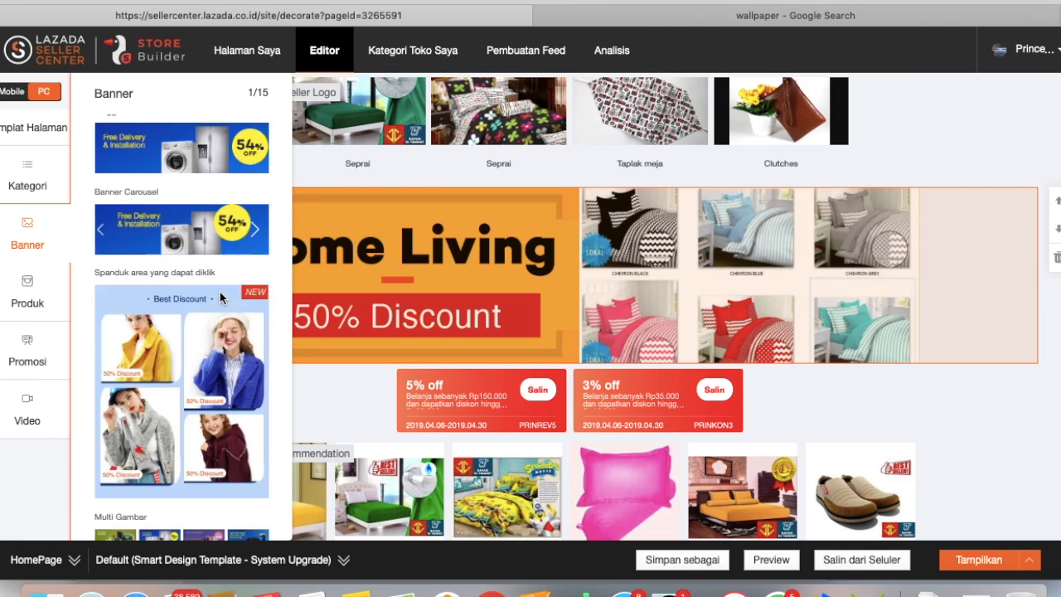
{"action": "scroll", "coordinate": [219, 298], "scroll_direction": "down", "scroll_amount": 1}
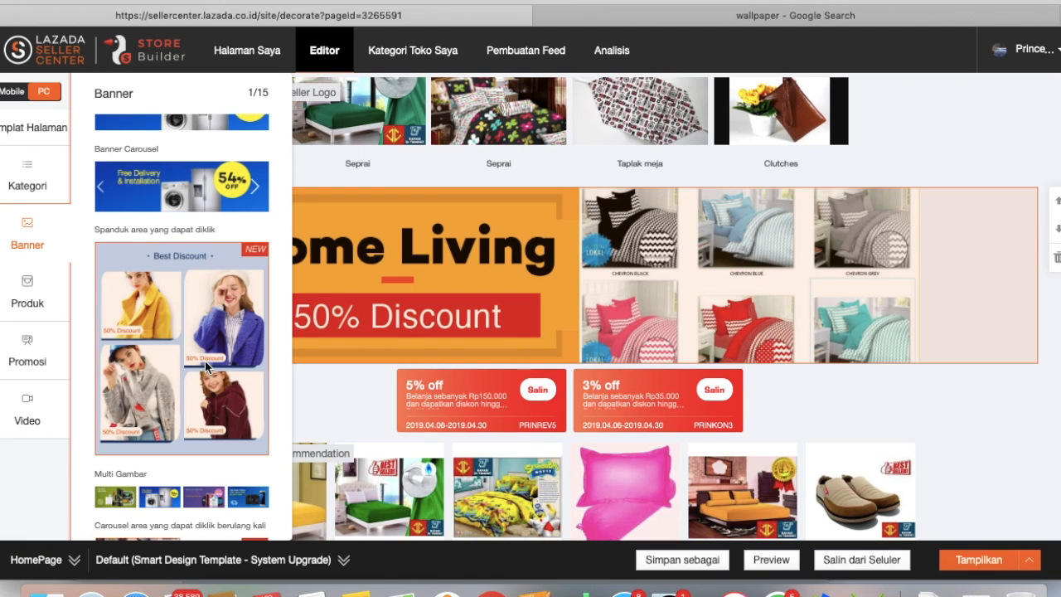
{"action": "left_click_drag", "start_coordinate": [228, 328], "coordinate": [550, 252]}
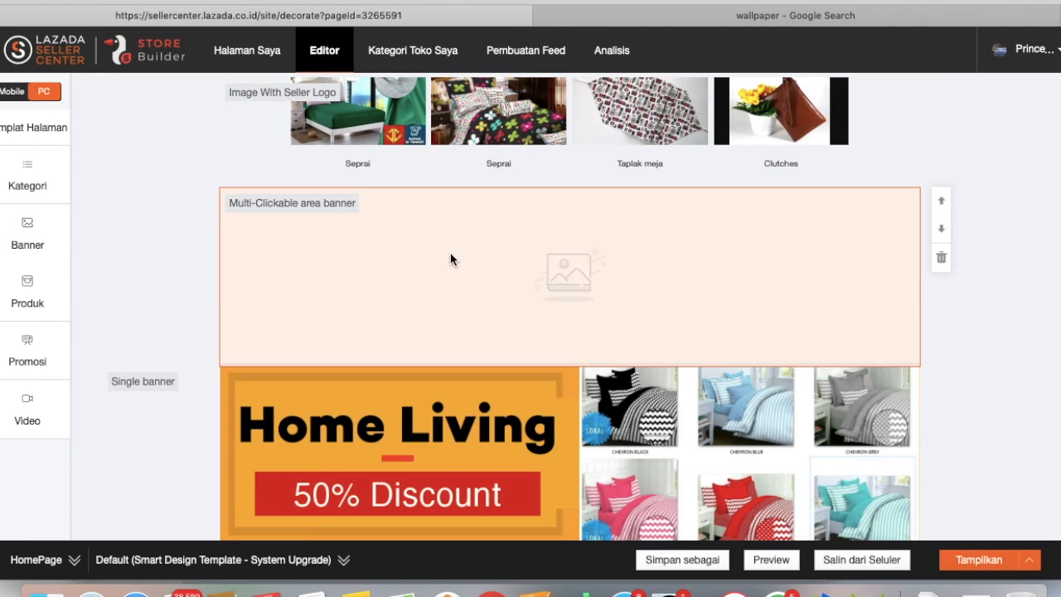
- Open the Multi-Clickable area banner's settings and start making its image with Banner Builder
{"action": "left_click", "coordinate": [562, 278]}
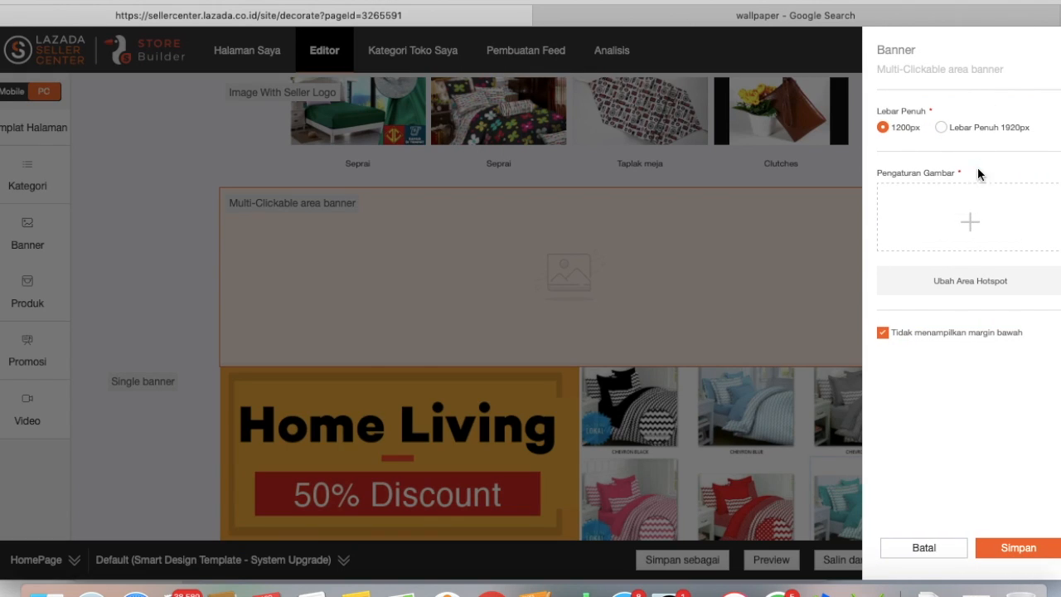
{"action": "mouse_move", "coordinate": [977, 205]}
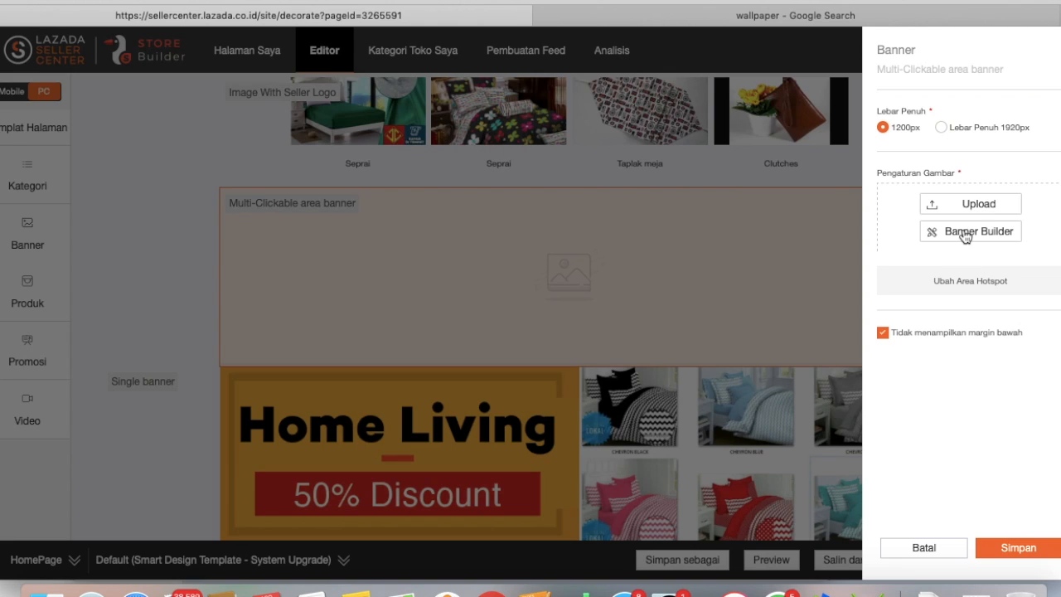
{"action": "left_click", "coordinate": [964, 235]}
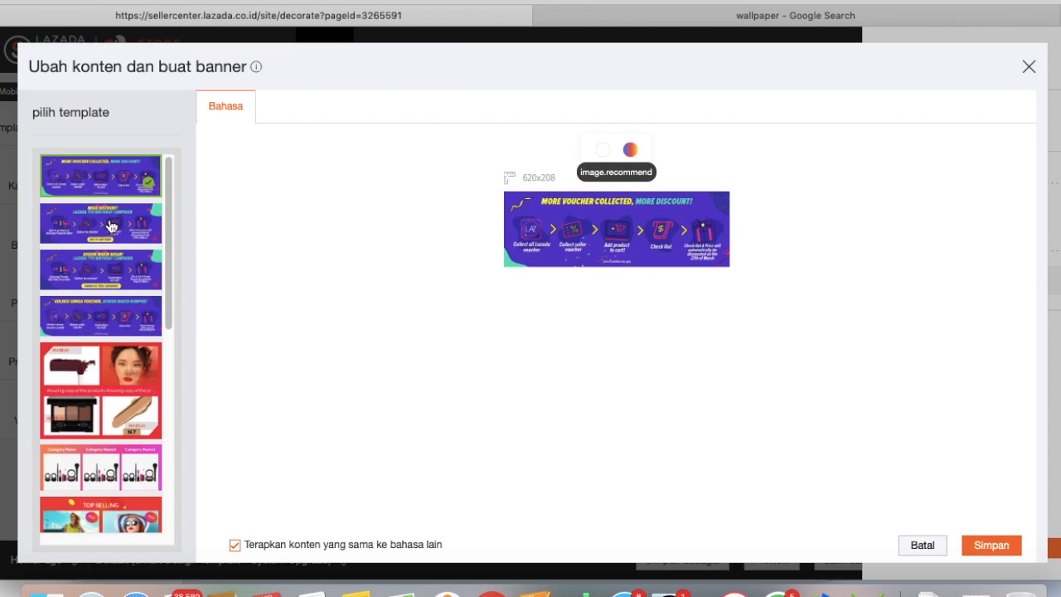
- Try several banner templates and choose the red 750x807 template with four product pictures
{"action": "left_click", "coordinate": [111, 225]}
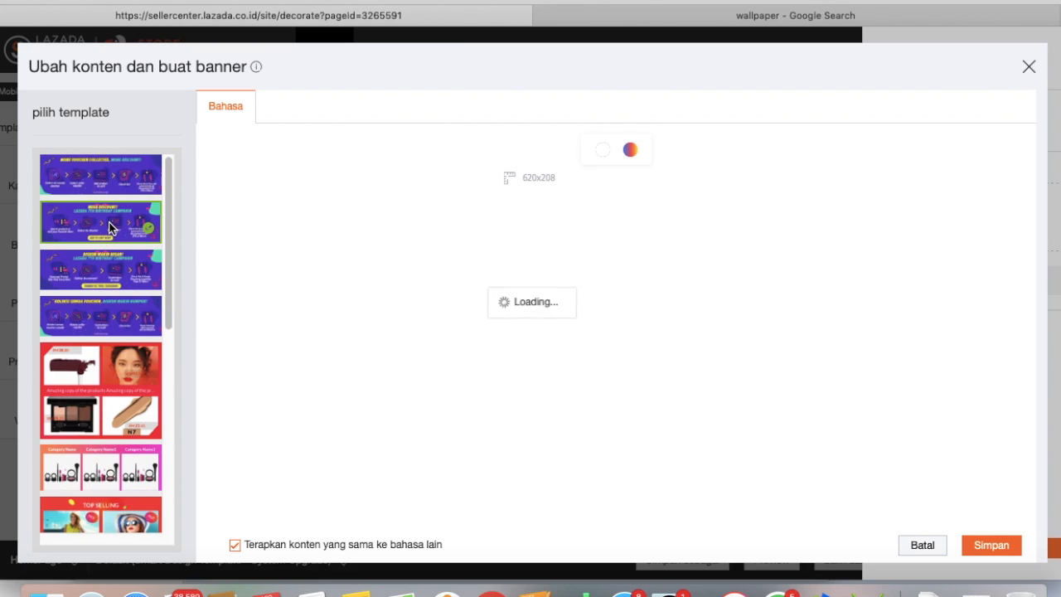
{"action": "left_click", "coordinate": [108, 366]}
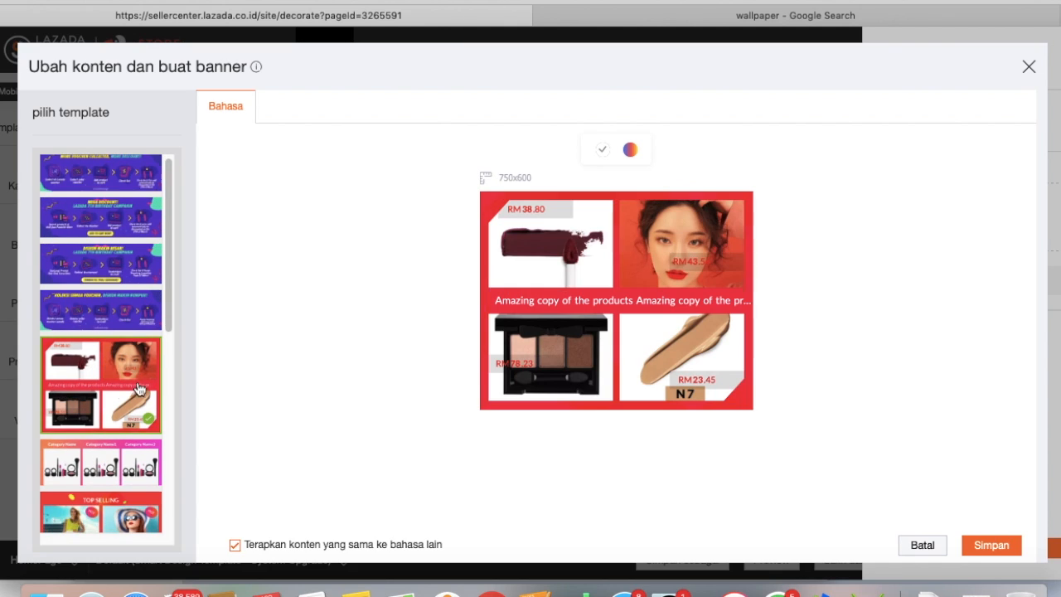
{"action": "scroll", "coordinate": [89, 365], "scroll_direction": "down", "scroll_amount": 10}
{"action": "left_click", "coordinate": [90, 365]}
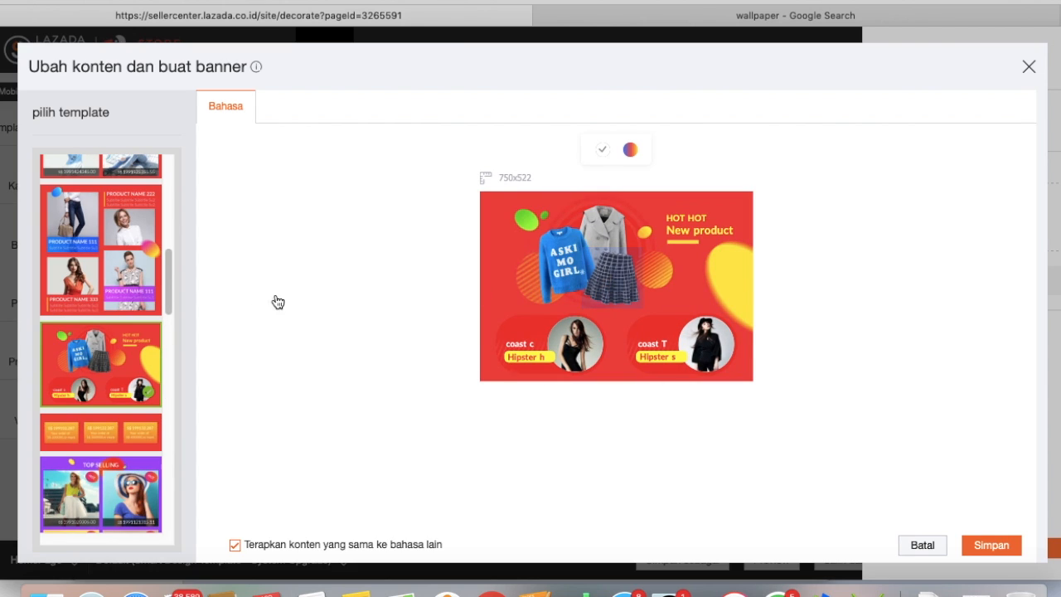
{"action": "left_click", "coordinate": [109, 288]}
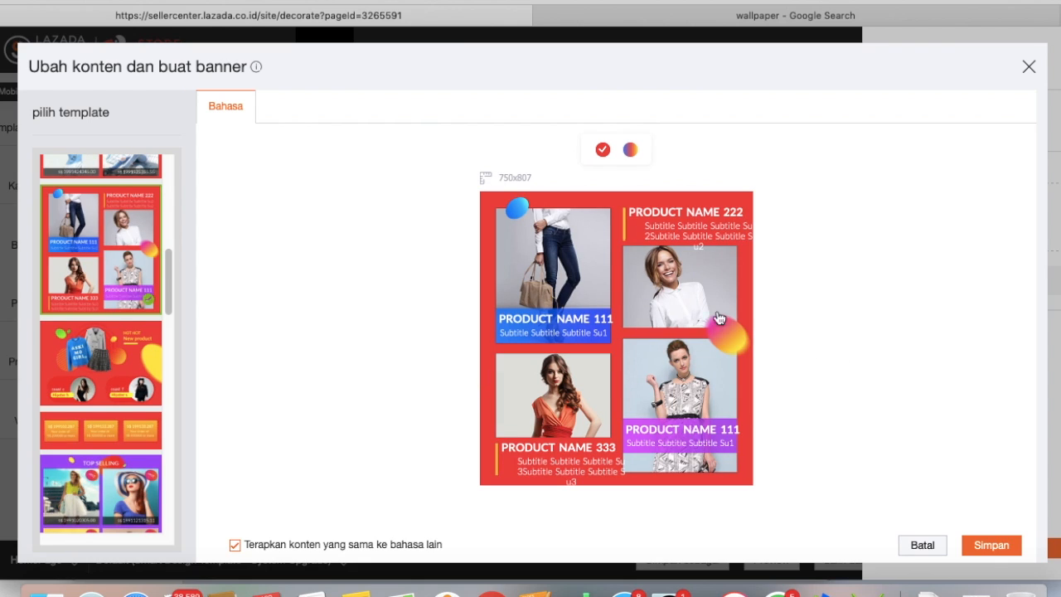
- Try zooming the PRODUCT NAME 111 picture with the handbag to 99% and mirroring it back and forth
{"action": "left_click", "coordinate": [563, 281]}
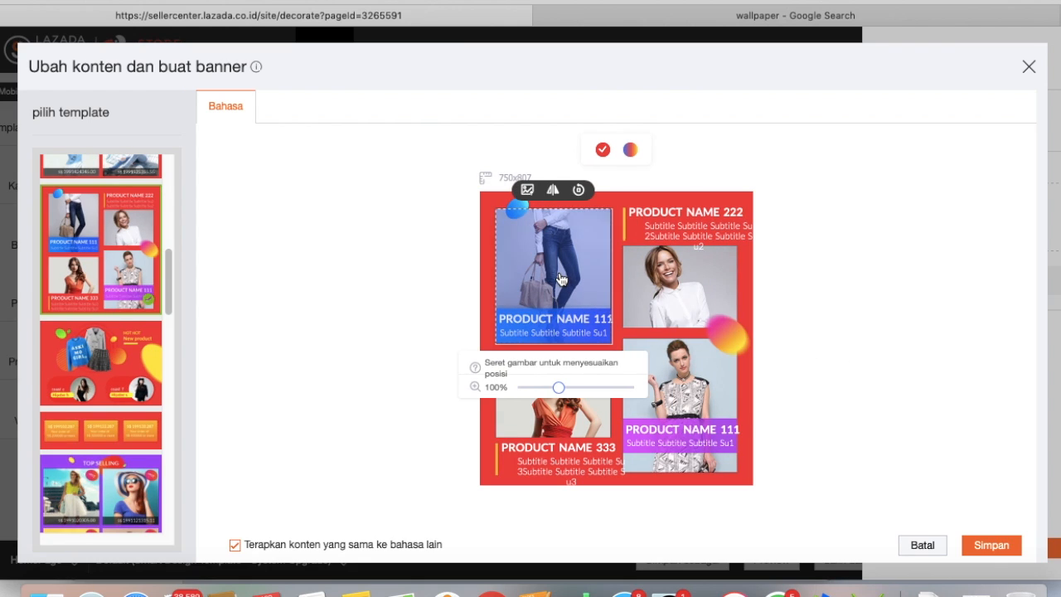
{"action": "mouse_move", "coordinate": [559, 387]}
{"action": "left_mouse_down"}
{"action": "mouse_move", "coordinate": [600, 390]}
{"action": "mouse_move", "coordinate": [558, 387]}
{"action": "left_mouse_up"}
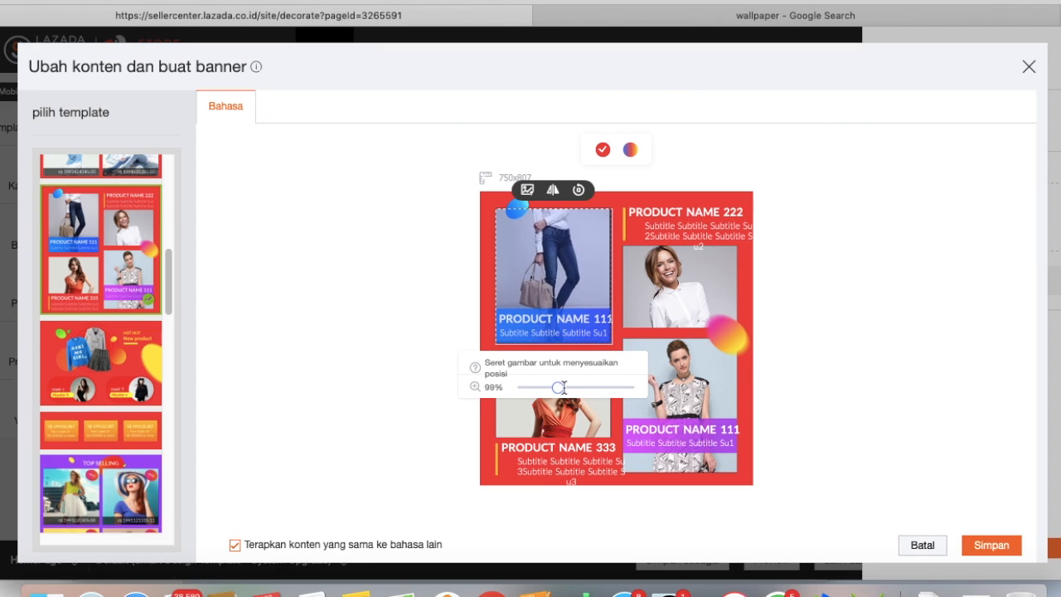
{"action": "left_click", "coordinate": [553, 192]}
{"action": "left_click", "coordinate": [553, 192]}
- Replace the handbag picture with batman.1.jpg from the tas ransel folder, upload it and confirm
{"action": "left_click", "coordinate": [528, 191]}
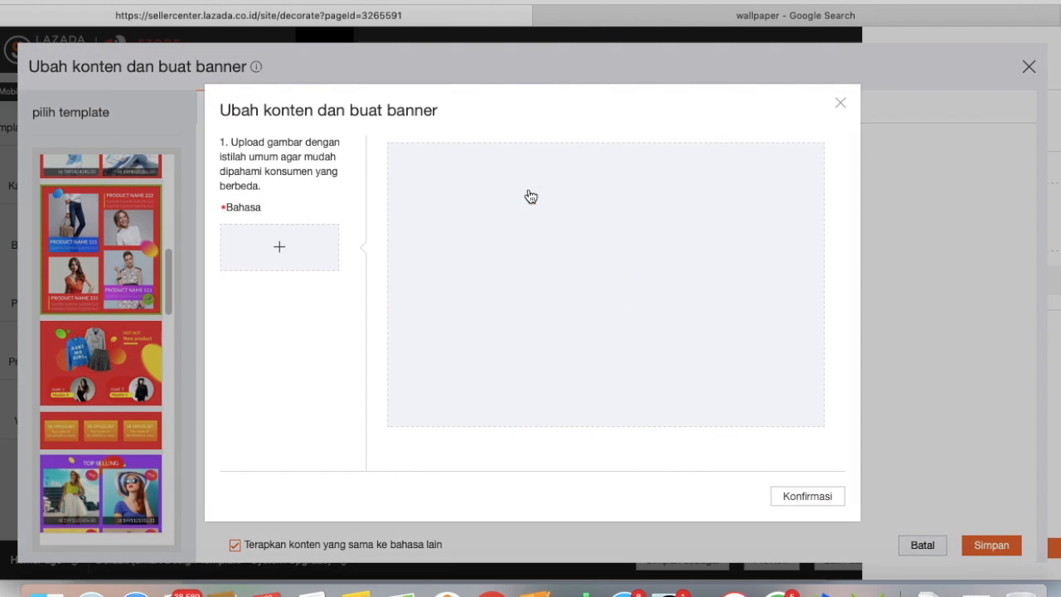
{"action": "left_click", "coordinate": [282, 248]}
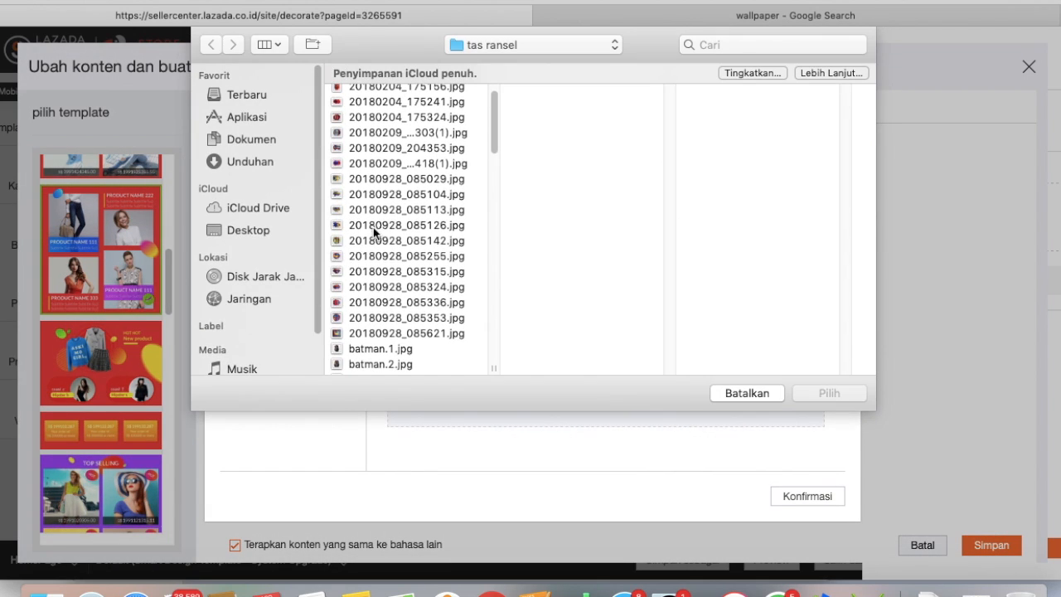
{"action": "left_click", "coordinate": [380, 333]}
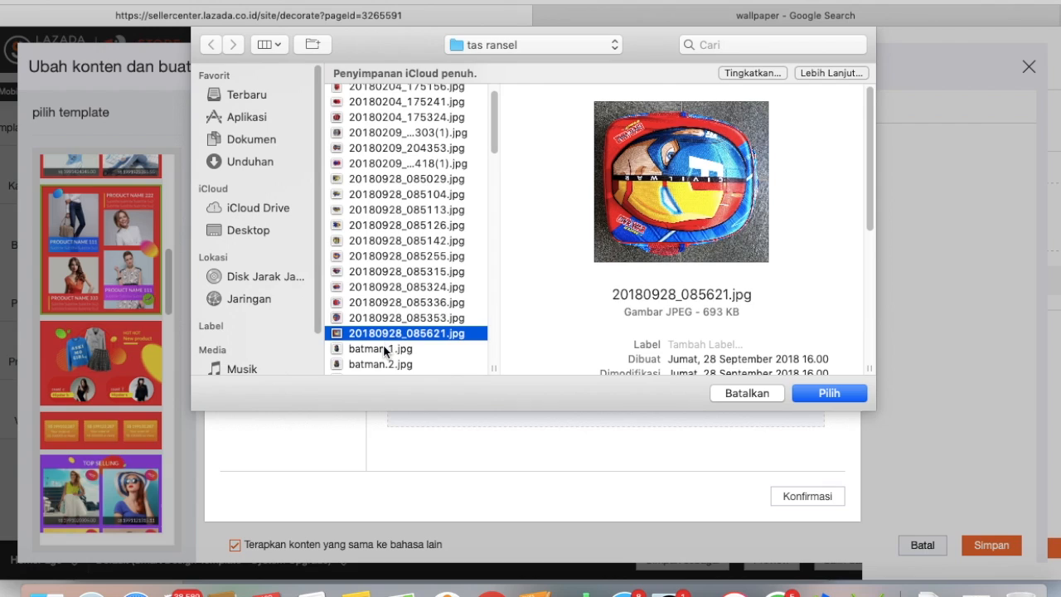
{"action": "left_click", "coordinate": [383, 348]}
{"action": "double_click", "coordinate": [384, 349]}
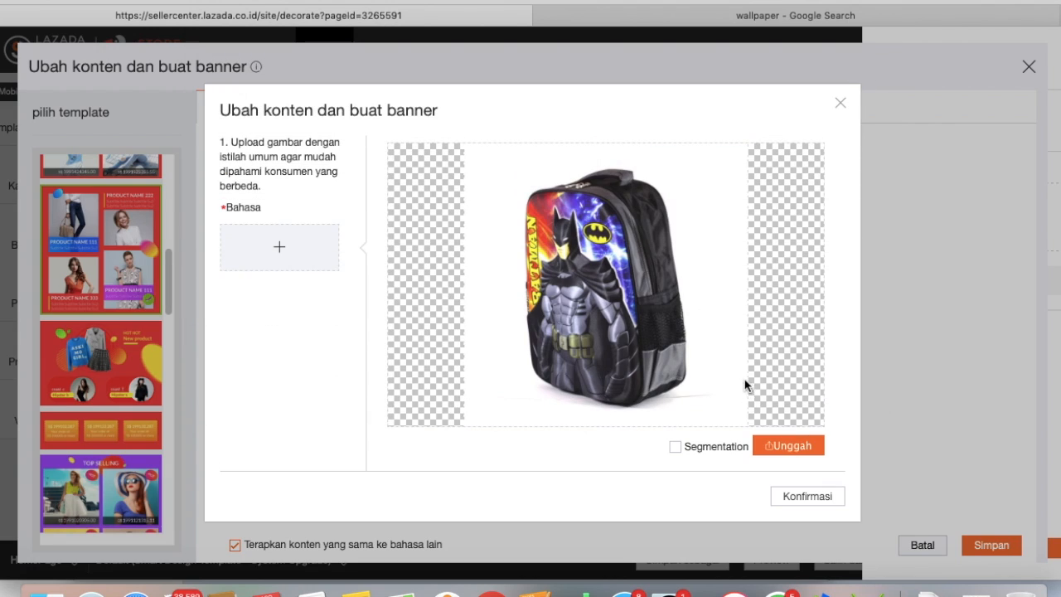
{"action": "left_click", "coordinate": [783, 446]}
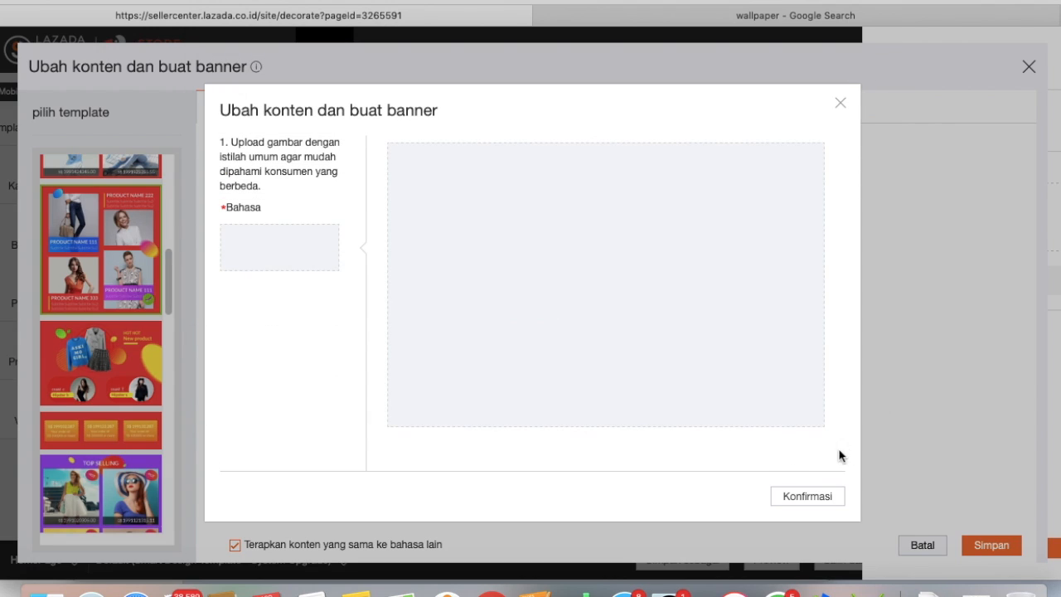
{"action": "left_click", "coordinate": [806, 495]}
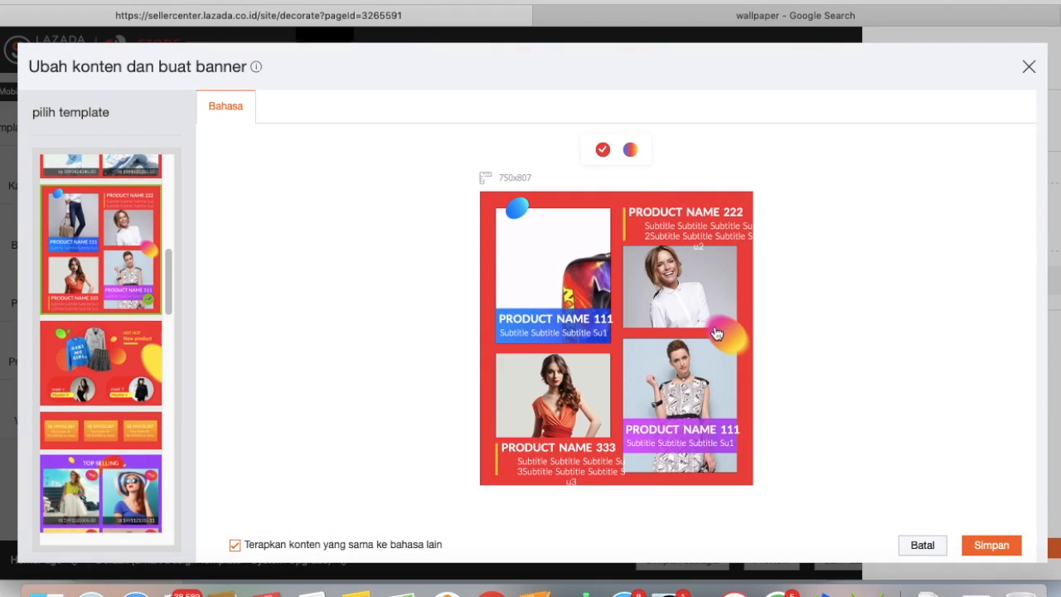
- Scale the Batman backpack picture to 41% inside its frame
{"action": "left_click", "coordinate": [592, 274]}
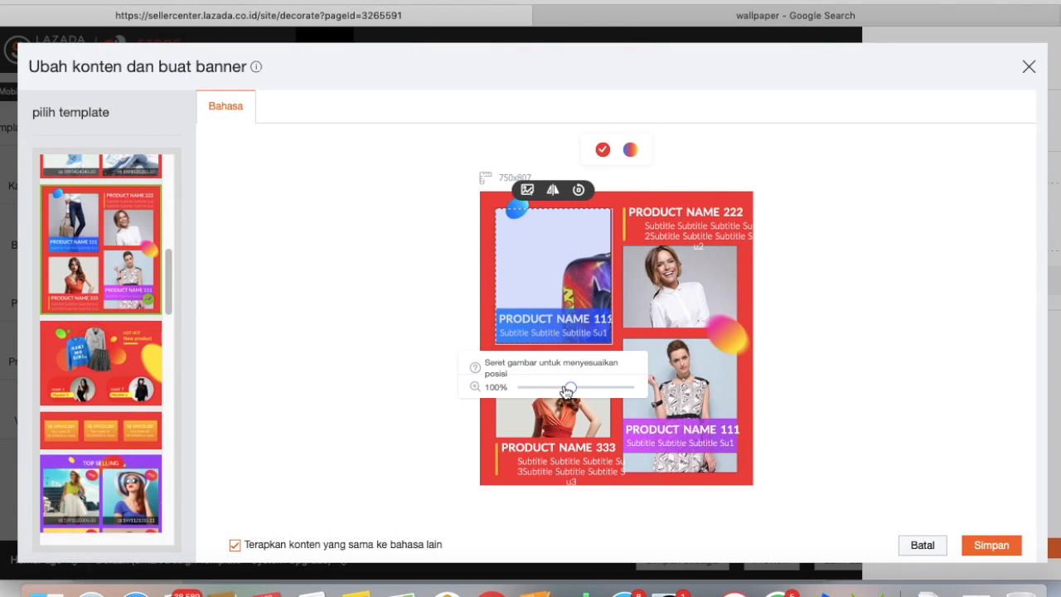
{"action": "left_click_drag", "start_coordinate": [571, 390], "coordinate": [537, 387]}
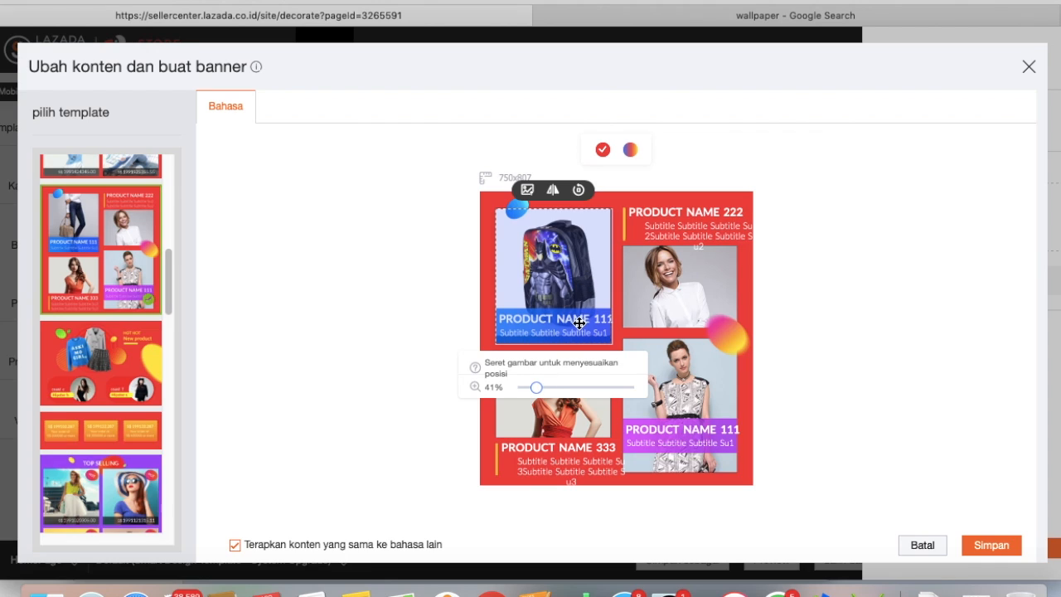
{"action": "left_click", "coordinate": [676, 302]}
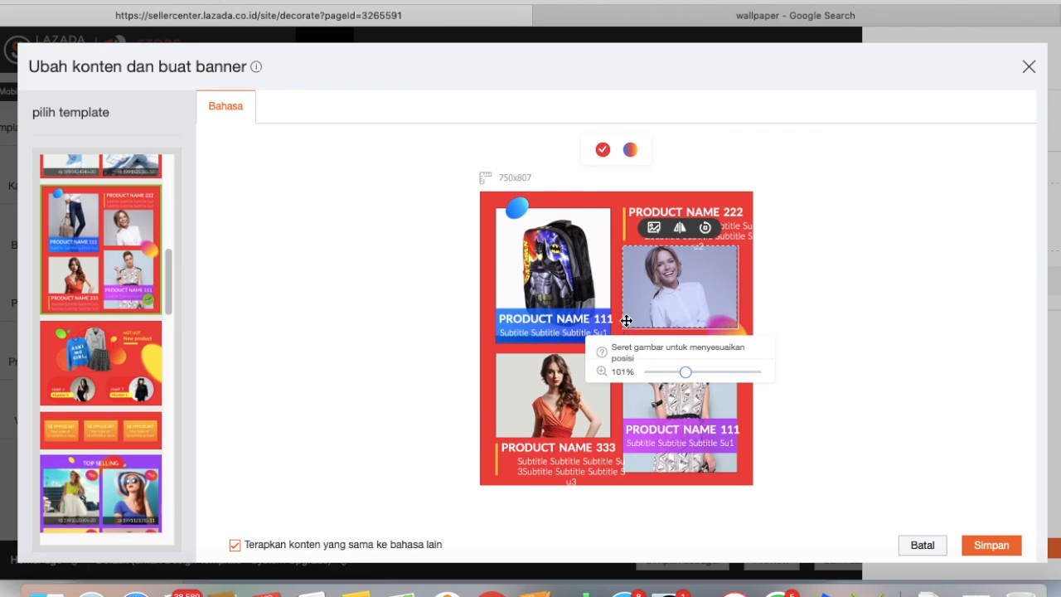
- Change the PRODUCT NAME 111 title under the backpack to "Tas Batman" and save the banner
{"action": "left_click", "coordinate": [590, 319]}
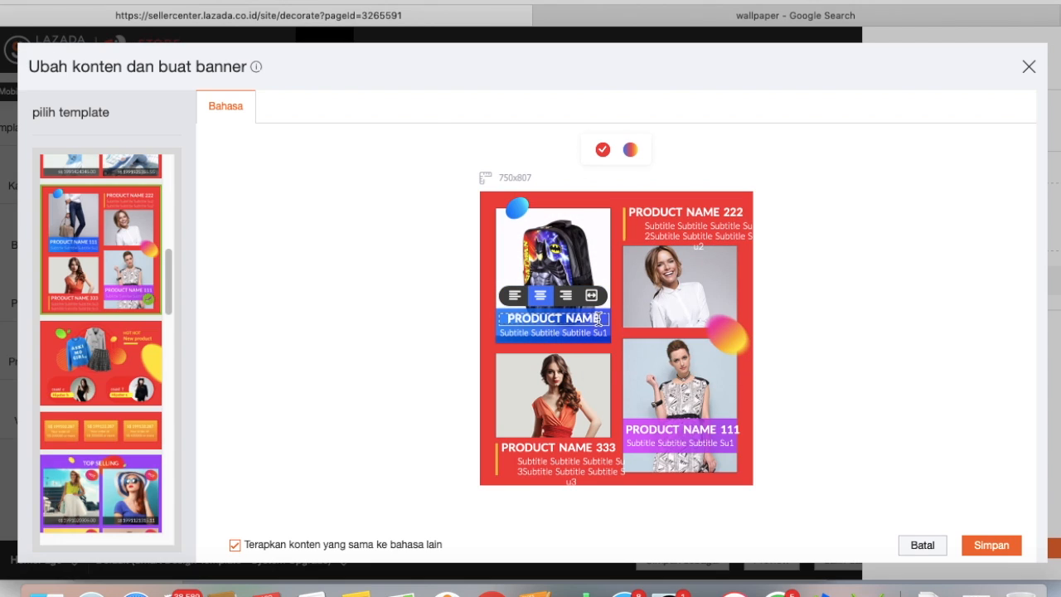
{"action": "left_click_drag", "start_coordinate": [601, 321], "coordinate": [512, 317]}
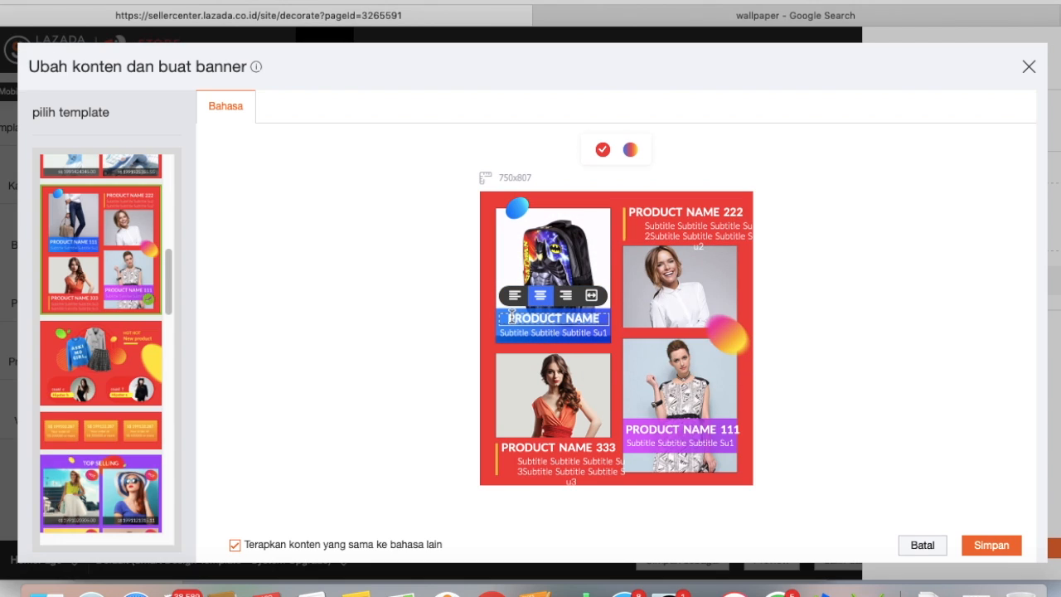
{"action": "type", "text": "Tas B"}
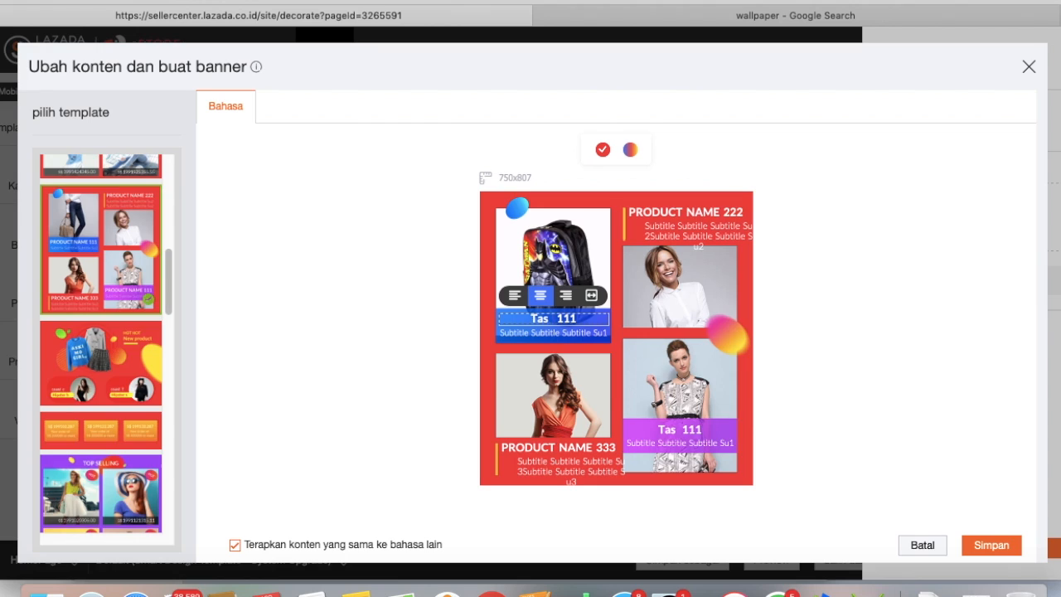
{"action": "type", "text": "atman"}
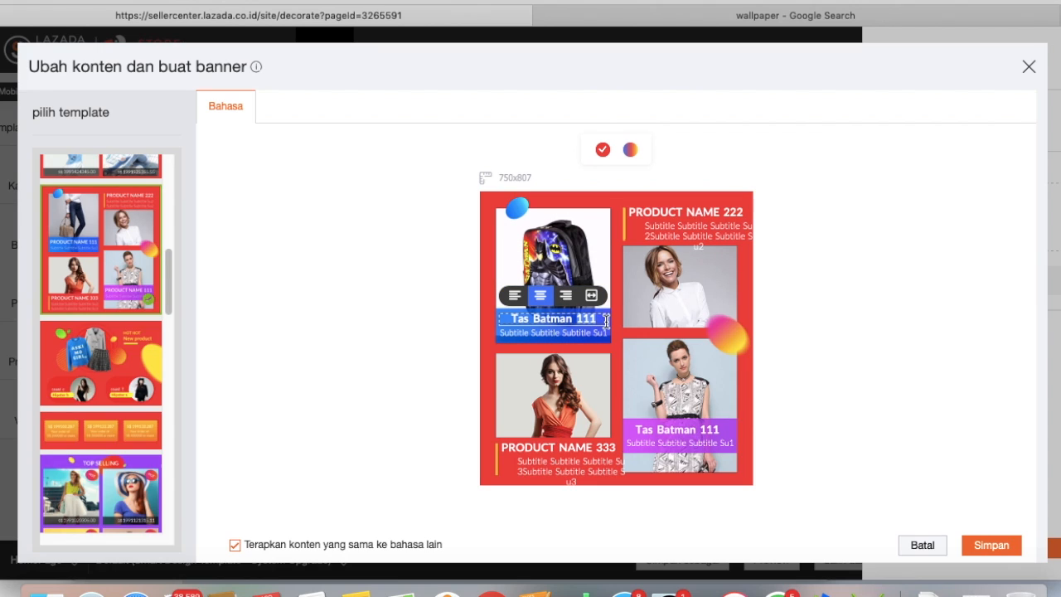
{"action": "key", "text": "BackSpace"}
{"action": "key", "text": "BackSpace"}
{"action": "key", "text": "BackSpace"}
{"action": "key", "text": "BackSpace"}
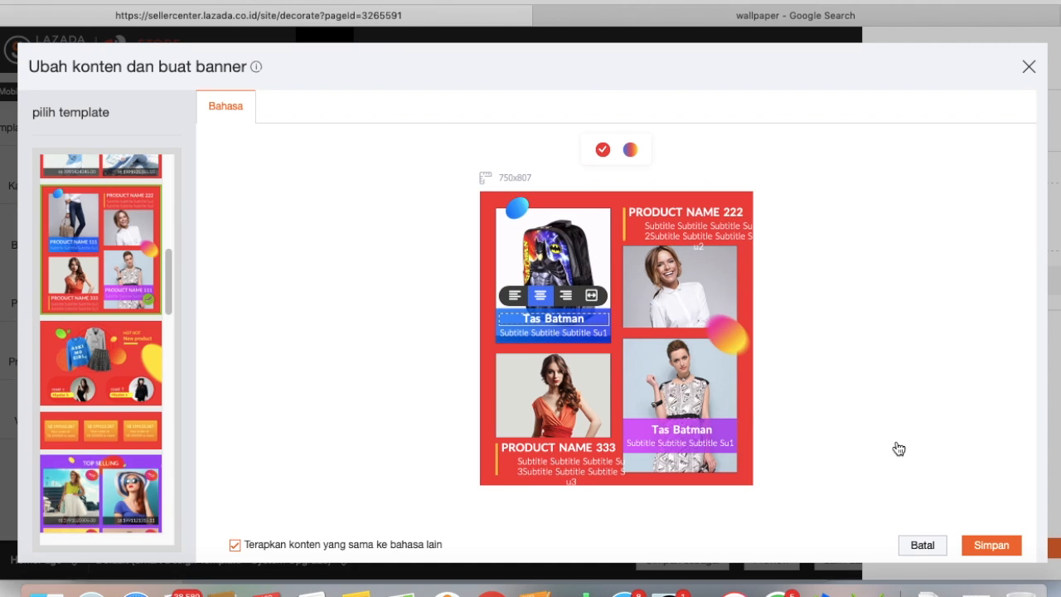
{"action": "left_click", "coordinate": [992, 545]}
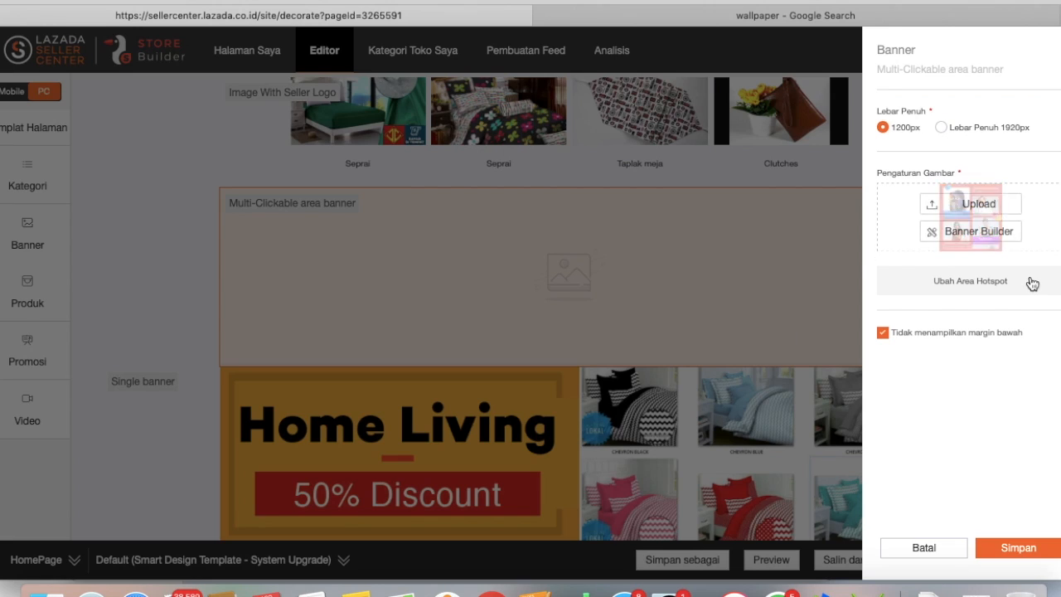
- Draw a hotspot area on the multi-clickable banner and stretch it to cover the whole picture
{"action": "left_click", "coordinate": [1022, 551]}
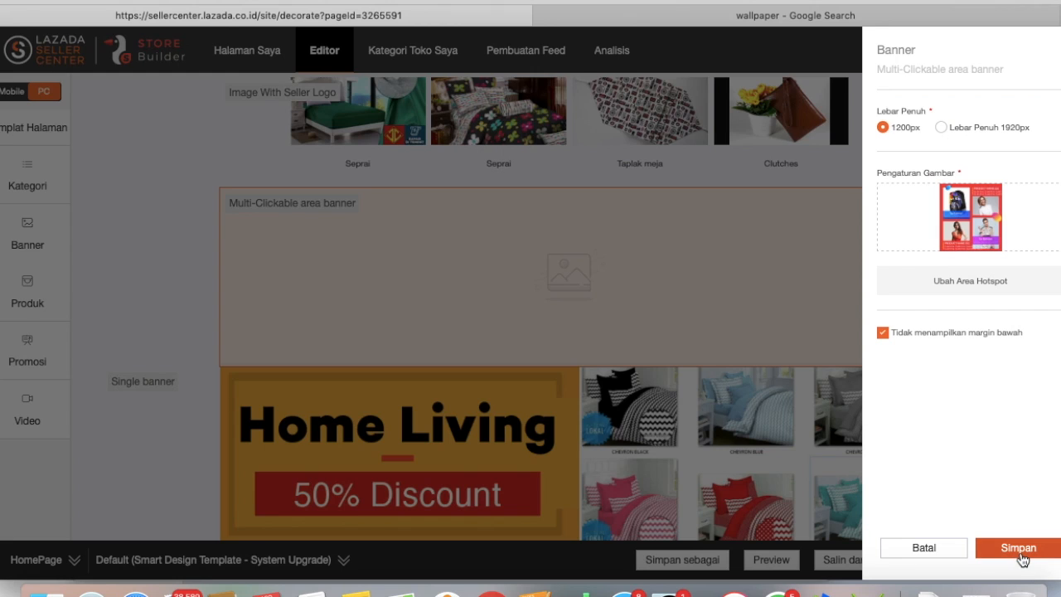
{"action": "left_click", "coordinate": [966, 286]}
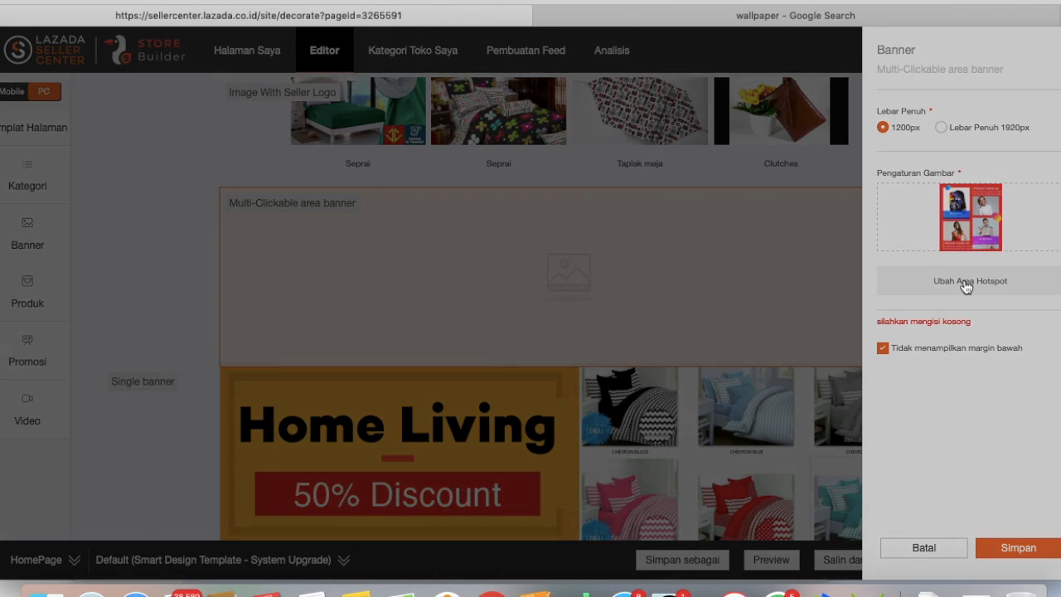
{"action": "left_click_drag", "start_coordinate": [455, 406], "coordinate": [561, 507]}
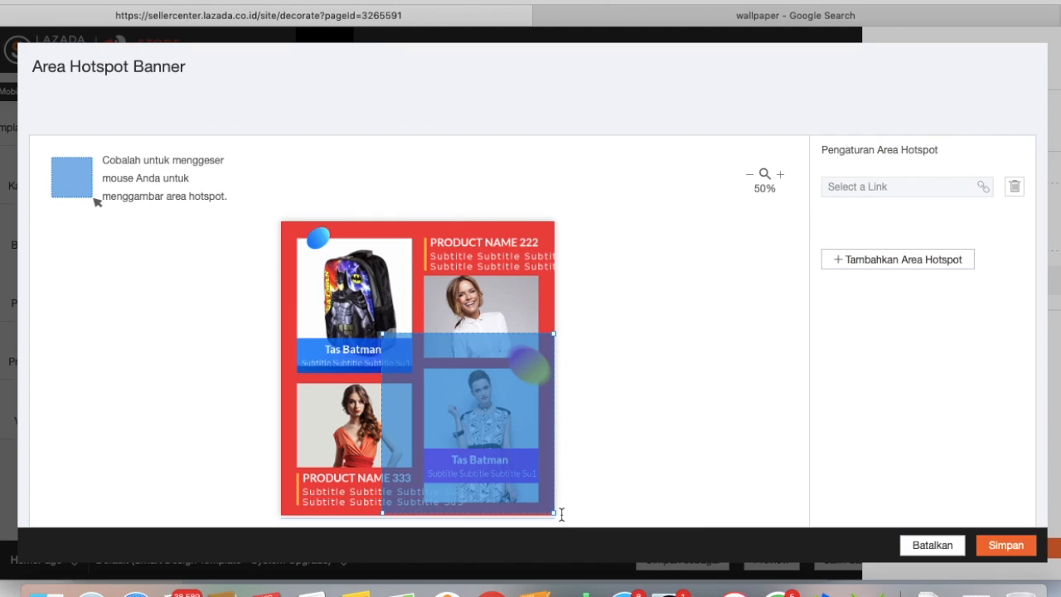
{"action": "left_click_drag", "start_coordinate": [383, 334], "coordinate": [283, 224]}
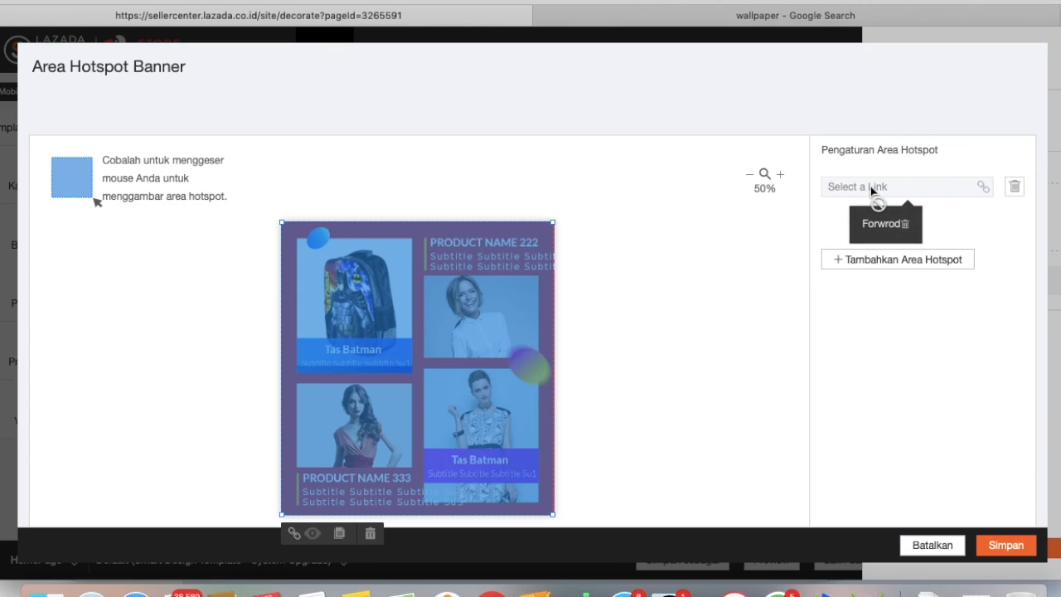
- Link the hotspot to the Ransel Anak product group, then save the hotspot area and the banner settings
{"action": "left_click", "coordinate": [986, 192]}
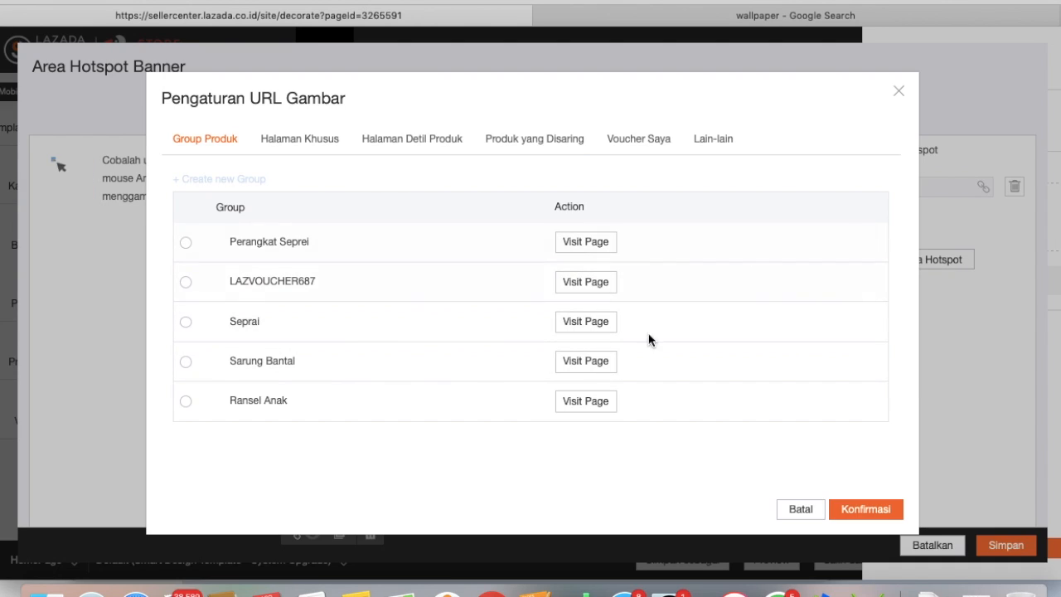
{"action": "left_click", "coordinate": [185, 402]}
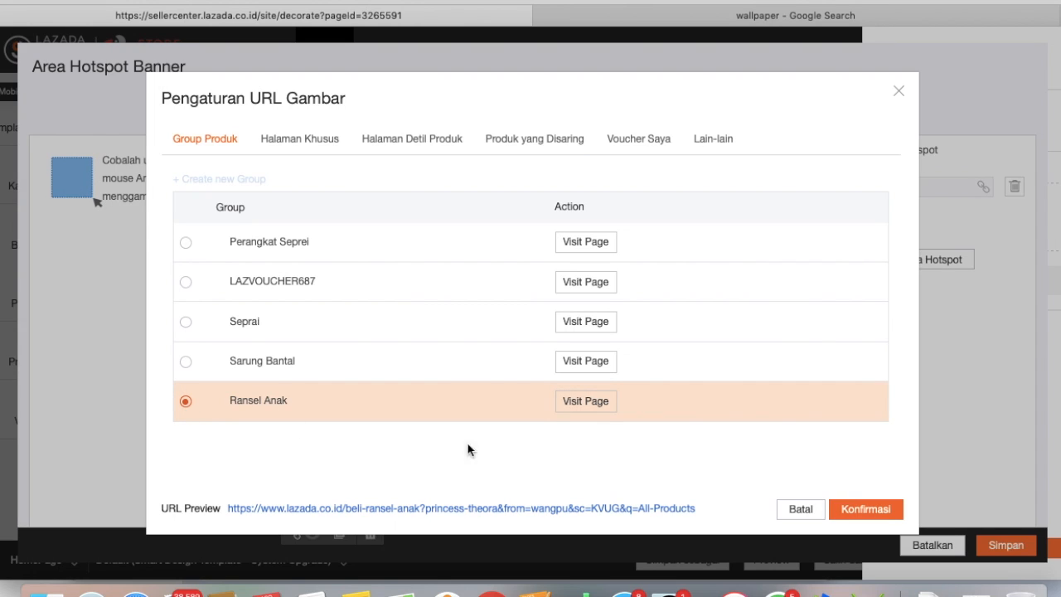
{"action": "left_click", "coordinate": [865, 508]}
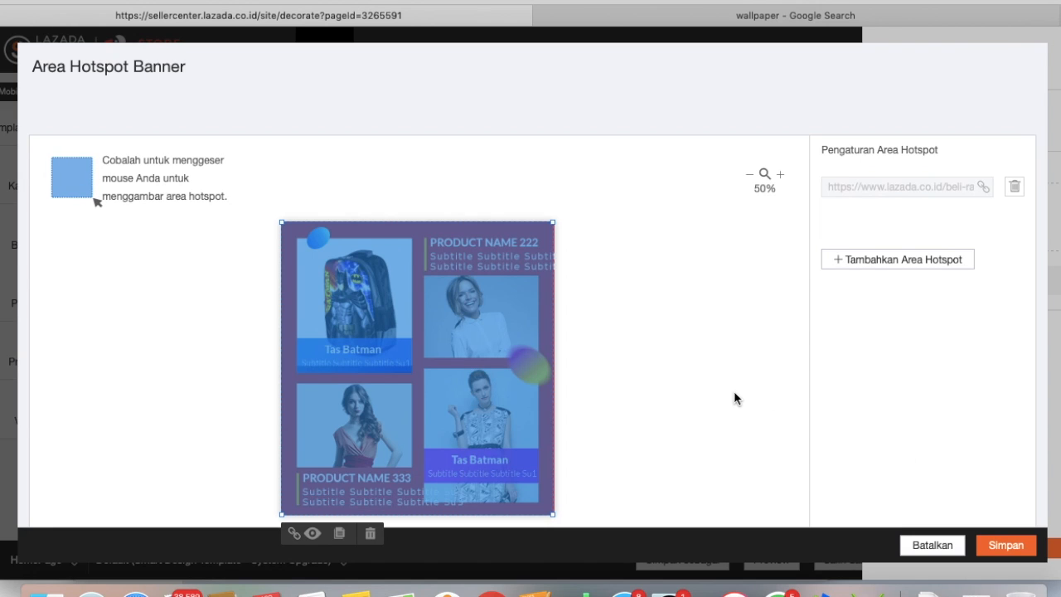
{"action": "left_click", "coordinate": [1013, 544]}
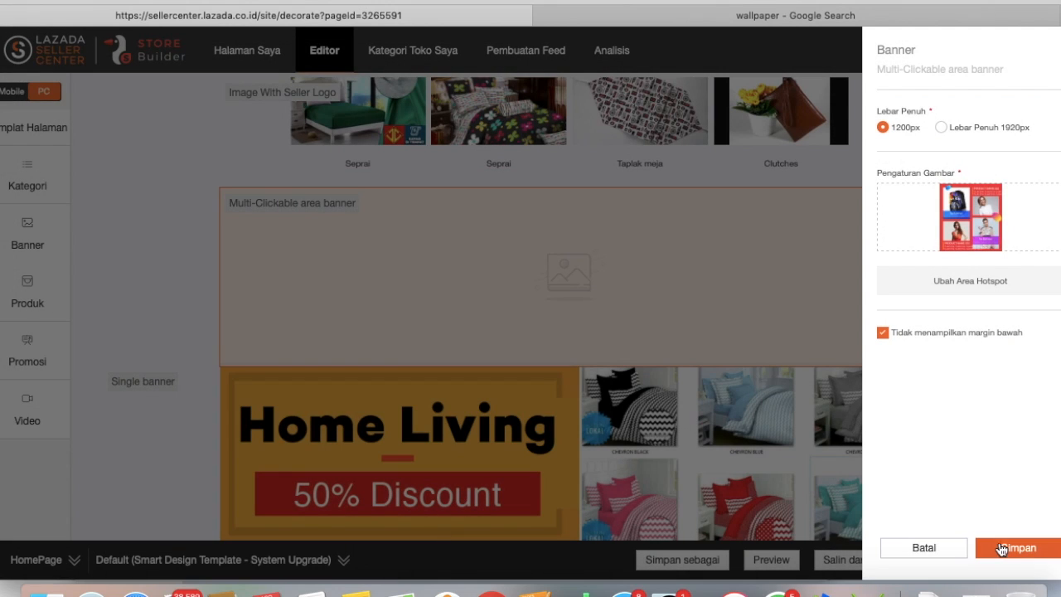
{"action": "left_click", "coordinate": [1016, 554]}
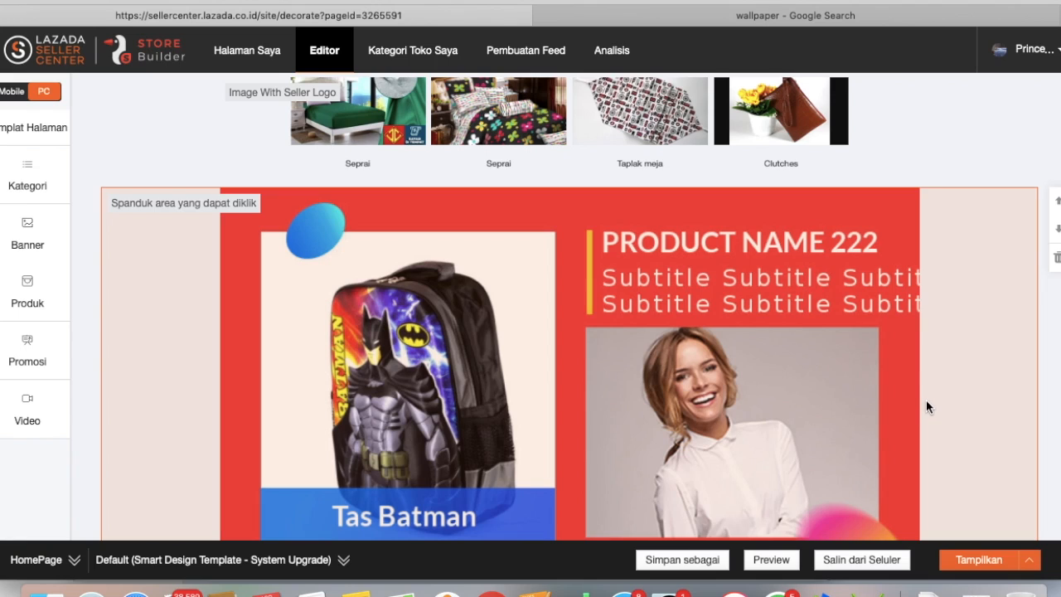
- Review how the Tas Batman banner appears on the homepage together with the modules below it
{"action": "scroll", "coordinate": [927, 402], "scroll_direction": "down", "scroll_amount": 1}
{"action": "scroll", "coordinate": [927, 404], "scroll_direction": "down", "scroll_amount": 8}
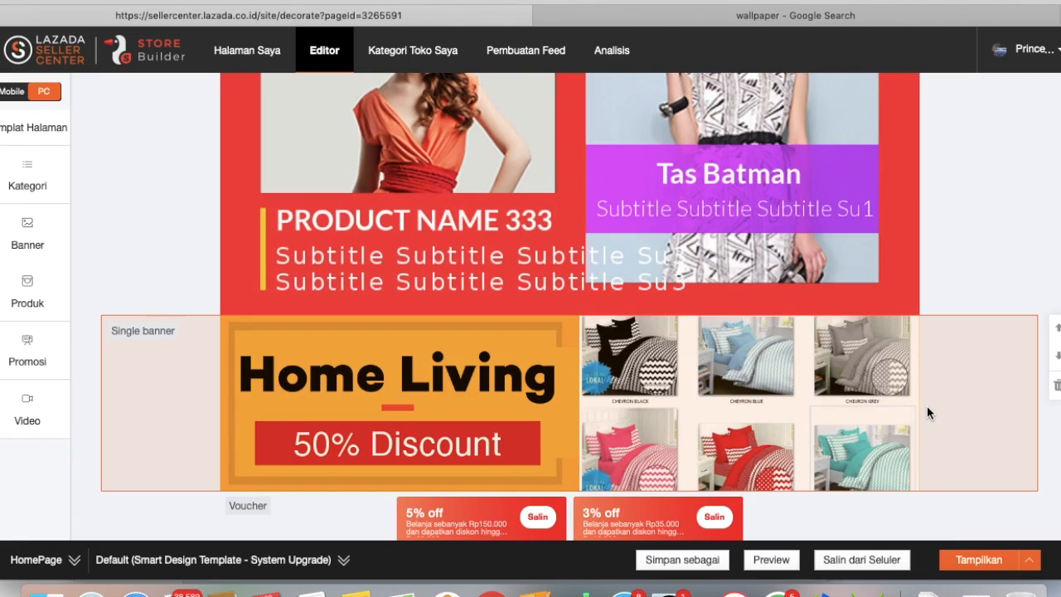
{"action": "scroll", "coordinate": [927, 407], "scroll_direction": "up", "scroll_amount": 6}
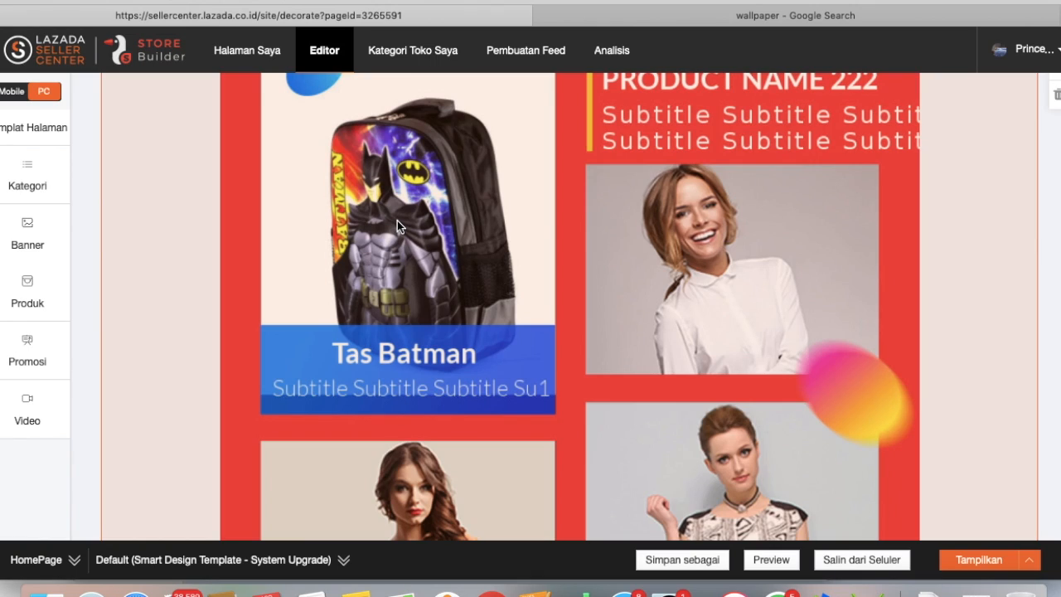
{"action": "scroll", "coordinate": [438, 325], "scroll_direction": "up", "scroll_amount": 5}
{"action": "scroll", "coordinate": [436, 357], "scroll_direction": "down", "scroll_amount": 8}
{"action": "scroll", "coordinate": [436, 363], "scroll_direction": "down", "scroll_amount": 6}
{"action": "scroll", "coordinate": [482, 268], "scroll_direction": "up", "scroll_amount": 1}
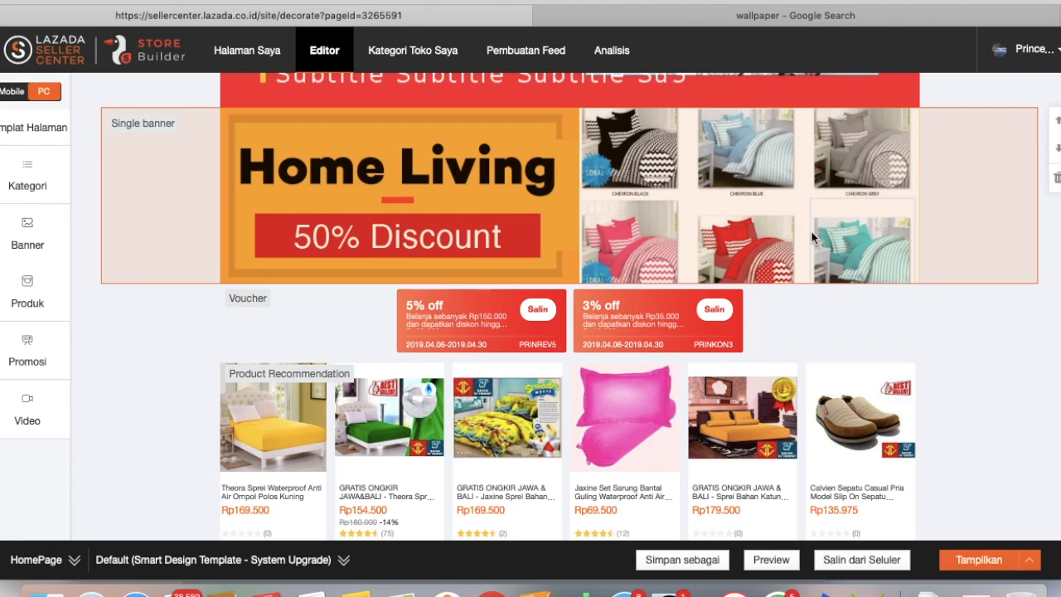
- Delete the multi-clickable banner with the Batman backpack from the homepage
{"action": "scroll", "coordinate": [812, 237], "scroll_direction": "up", "scroll_amount": 1}
{"action": "scroll", "coordinate": [811, 238], "scroll_direction": "up", "scroll_amount": 8}
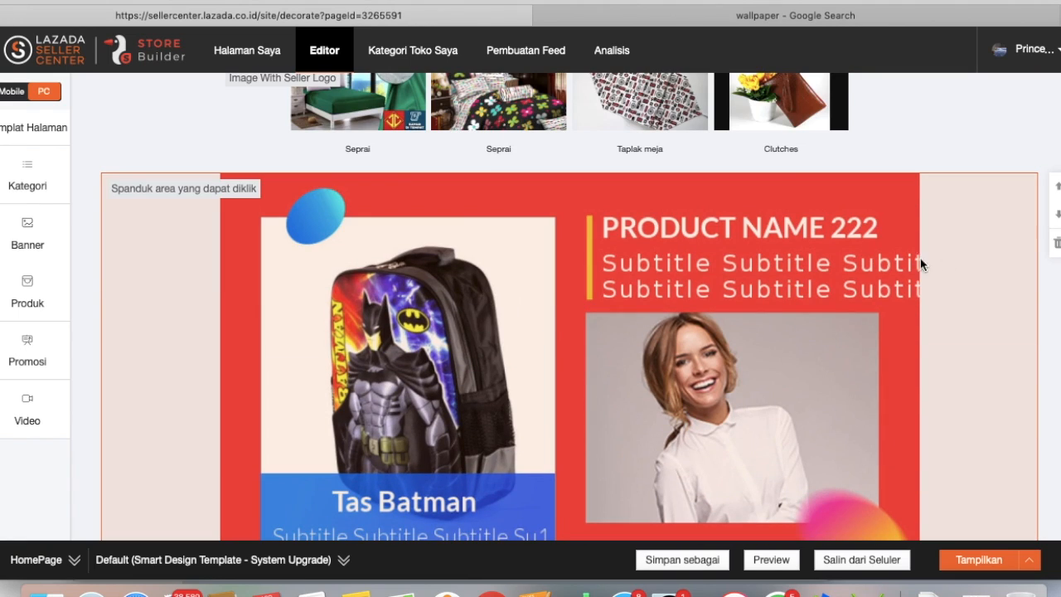
{"action": "left_click", "coordinate": [1057, 243]}
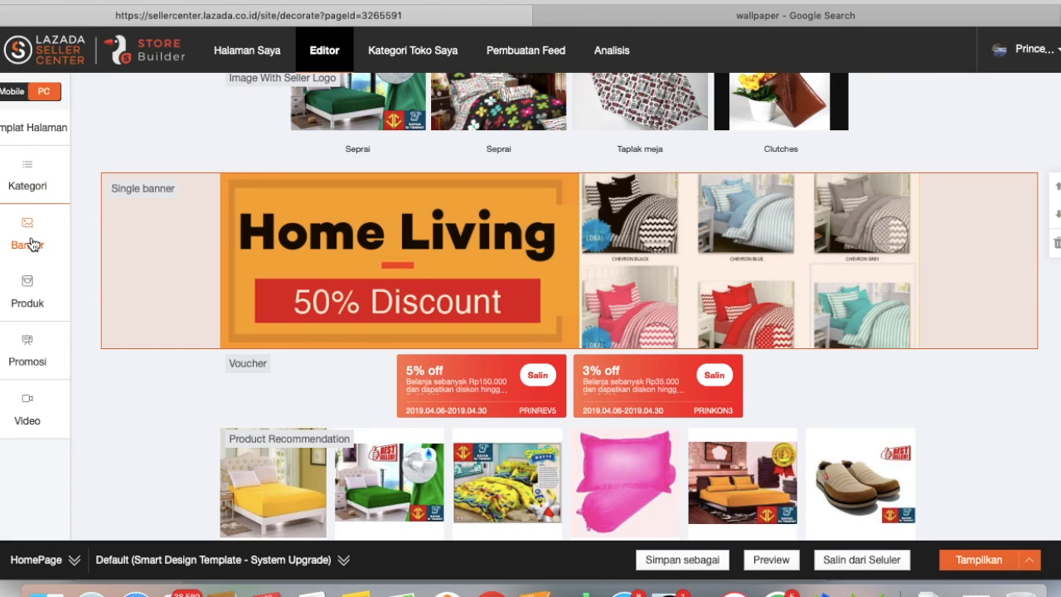
- Check the available promotion modules and move the Voucher module above the Home Living single banner
{"action": "scroll", "coordinate": [79, 318], "scroll_direction": "down", "scroll_amount": 1}
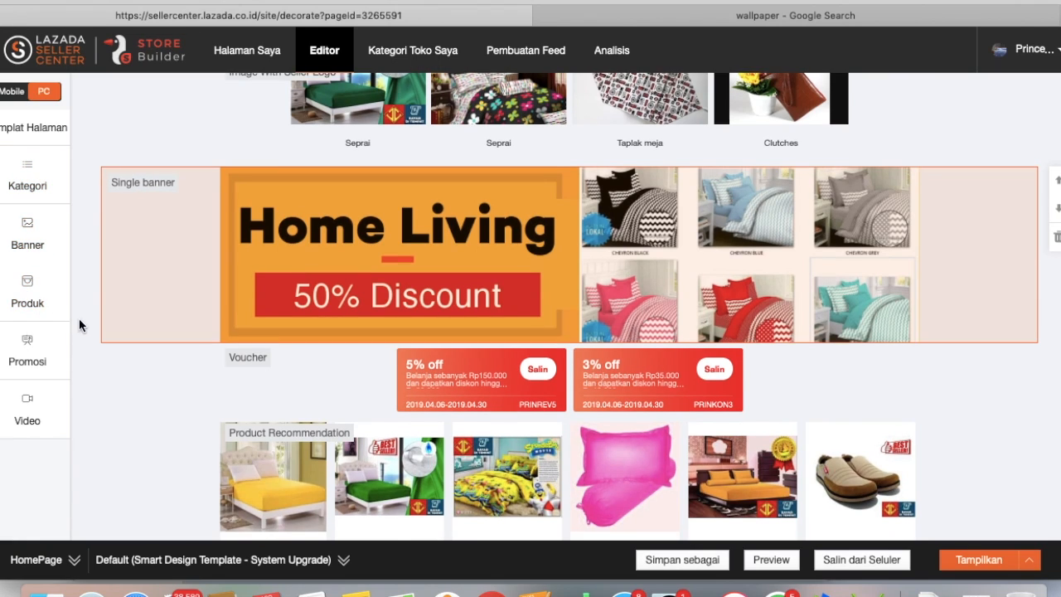
{"action": "left_click", "coordinate": [39, 354]}
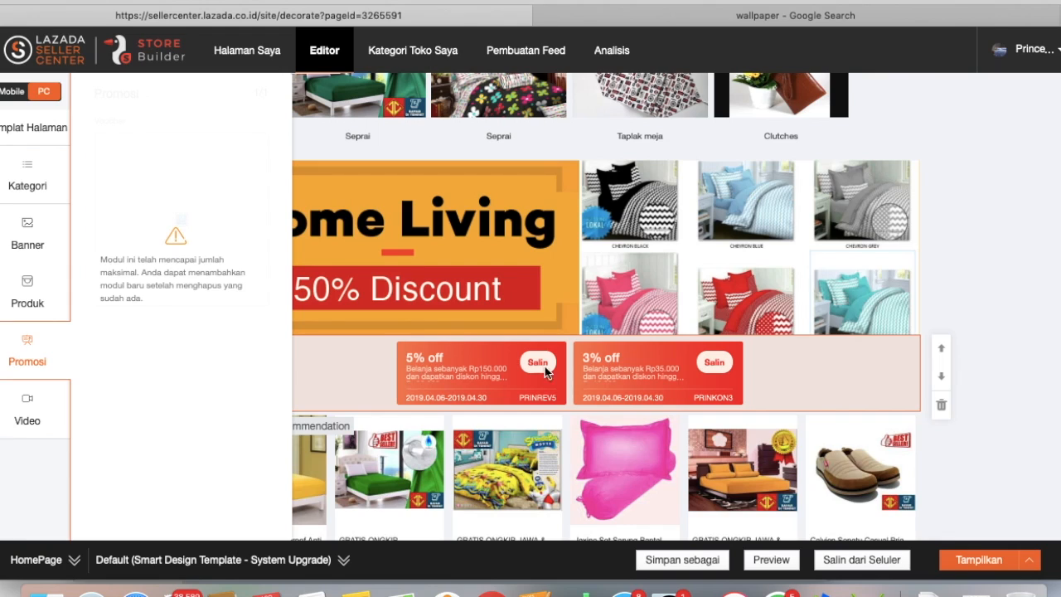
{"action": "left_click", "coordinate": [1011, 380]}
{"action": "scroll", "coordinate": [699, 285], "scroll_direction": "up", "scroll_amount": 1}
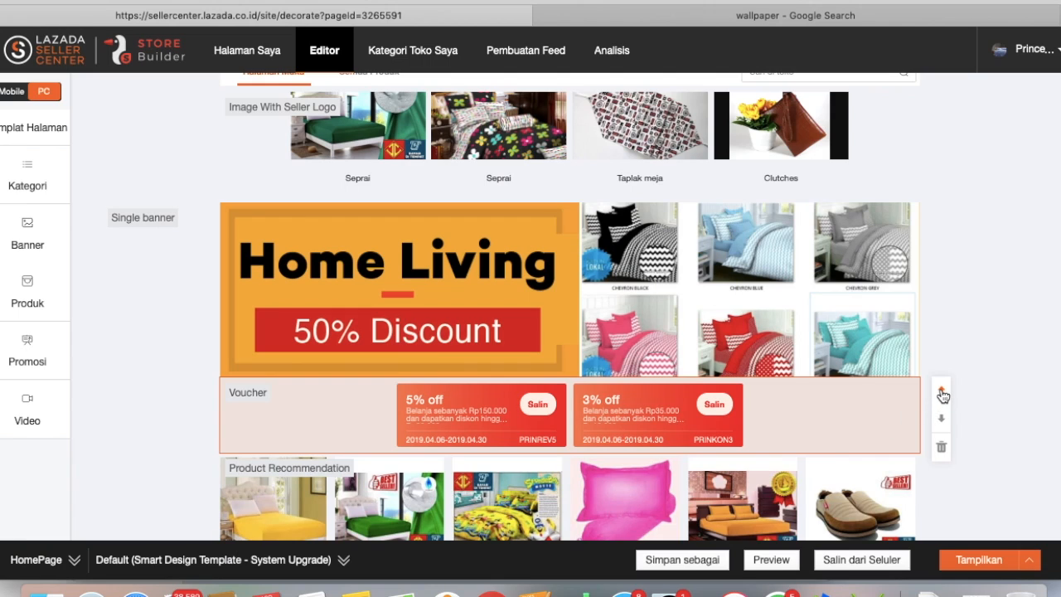
{"action": "left_click", "coordinate": [943, 393]}
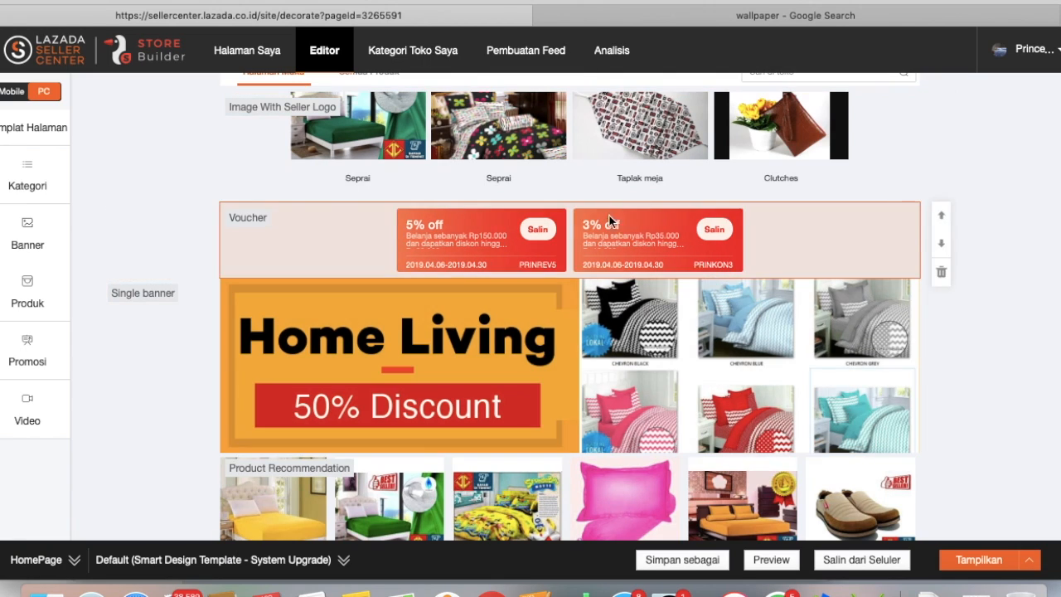
- Look through the available product modules, from Default Style and Korsel Produk to Rekomendasi Produk Slider
{"action": "scroll", "coordinate": [535, 362], "scroll_direction": "down", "scroll_amount": 1}
{"action": "scroll", "coordinate": [535, 363], "scroll_direction": "down", "scroll_amount": 3}
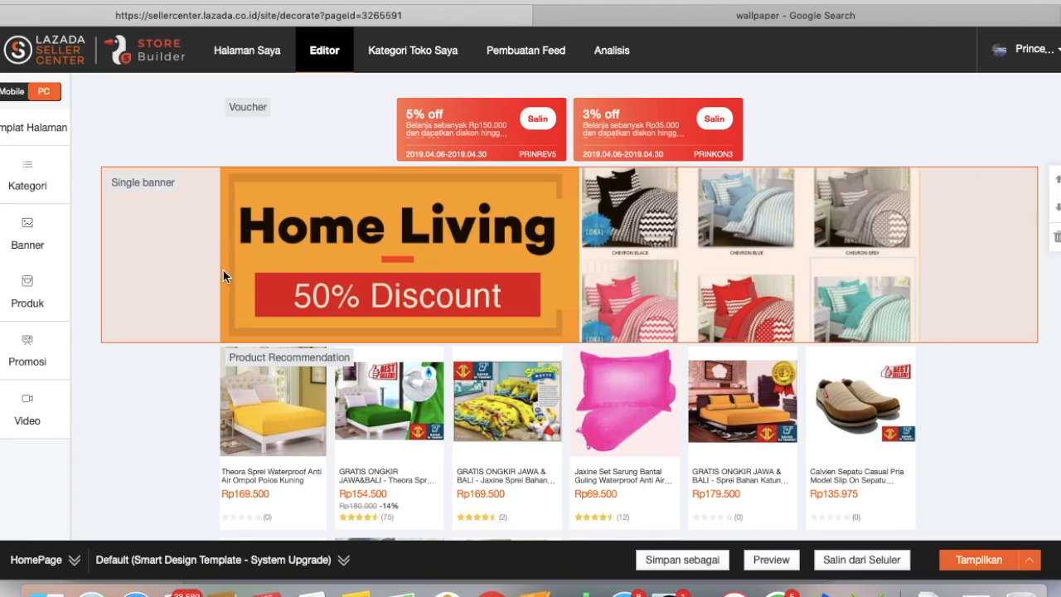
{"action": "left_click", "coordinate": [31, 304]}
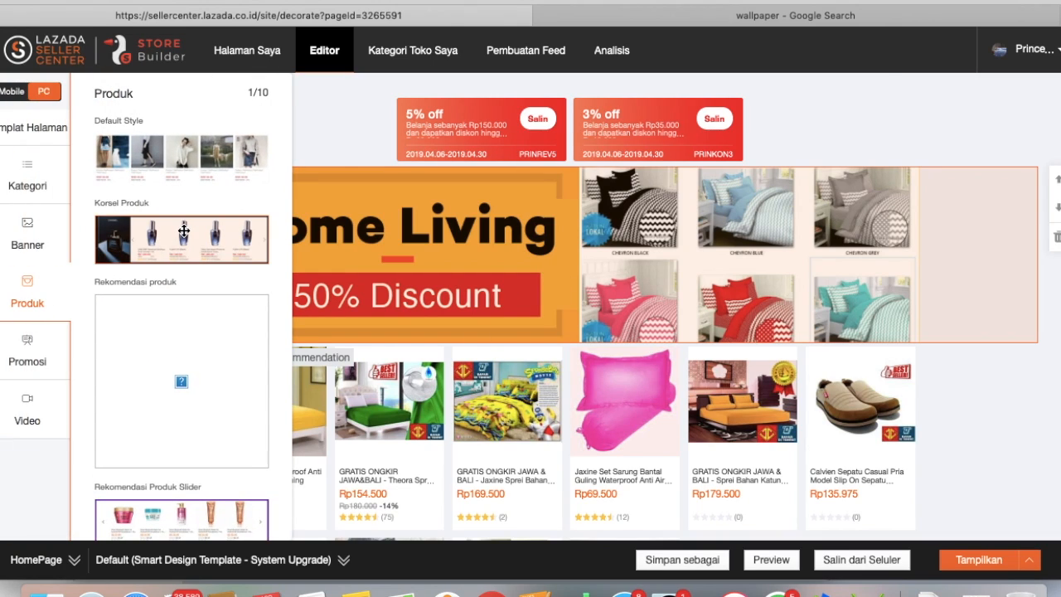
{"action": "scroll", "coordinate": [192, 266], "scroll_direction": "down", "scroll_amount": 2}
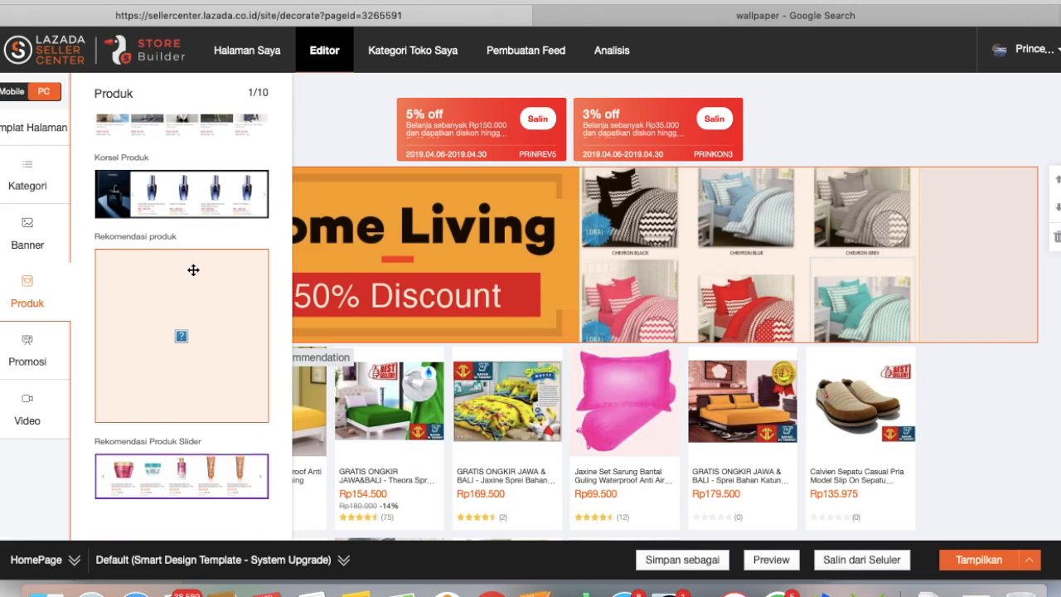
{"action": "scroll", "coordinate": [194, 282], "scroll_direction": "down", "scroll_amount": 1}
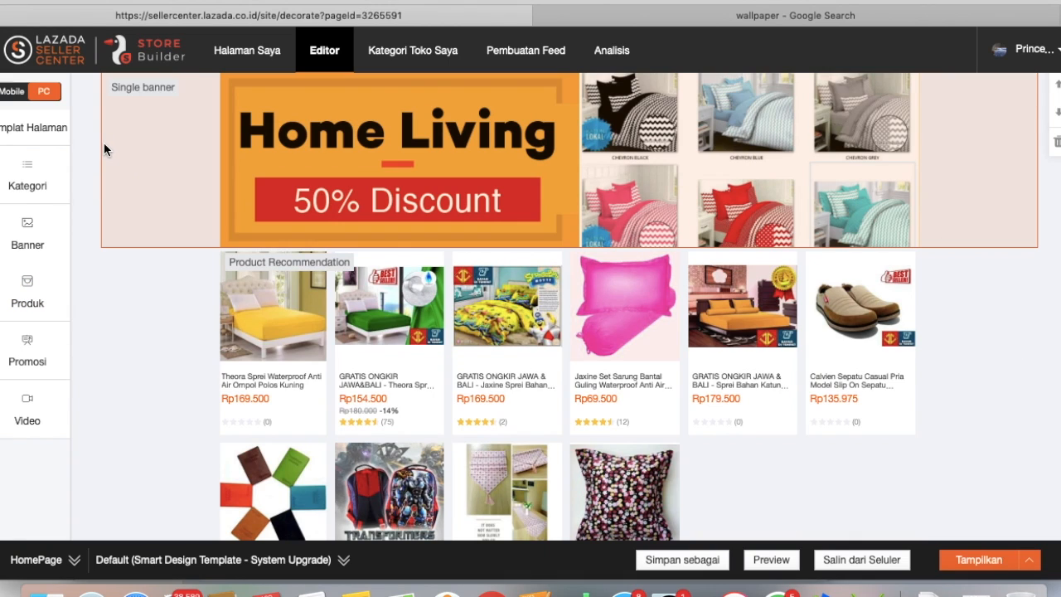
- Review the whole PC homepage layout from the category bar down to the Video module
{"action": "scroll", "coordinate": [697, 125], "scroll_direction": "up", "scroll_amount": 5}
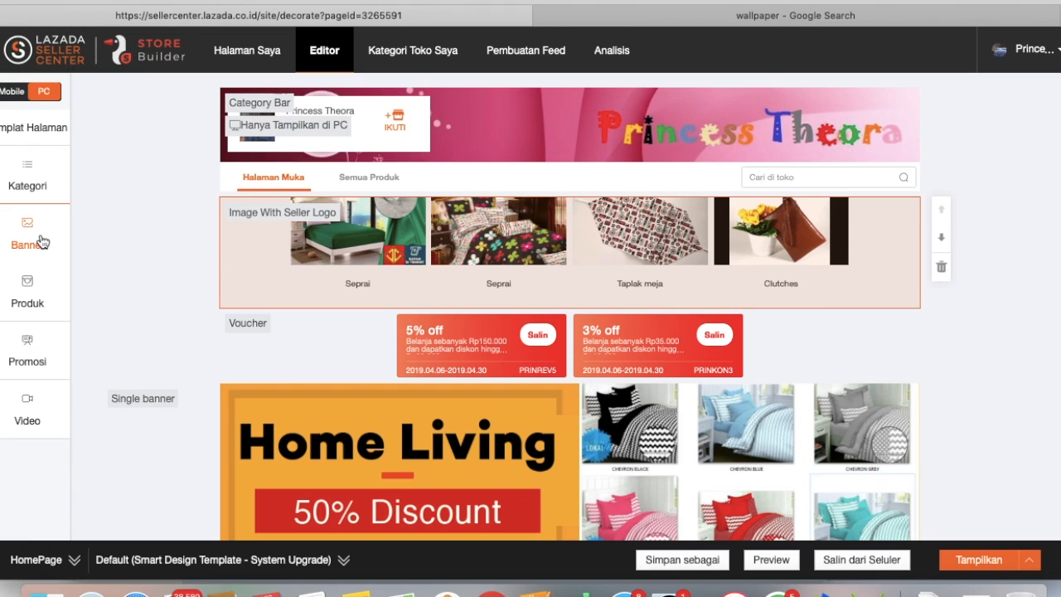
{"action": "scroll", "coordinate": [161, 301], "scroll_direction": "down", "scroll_amount": 1}
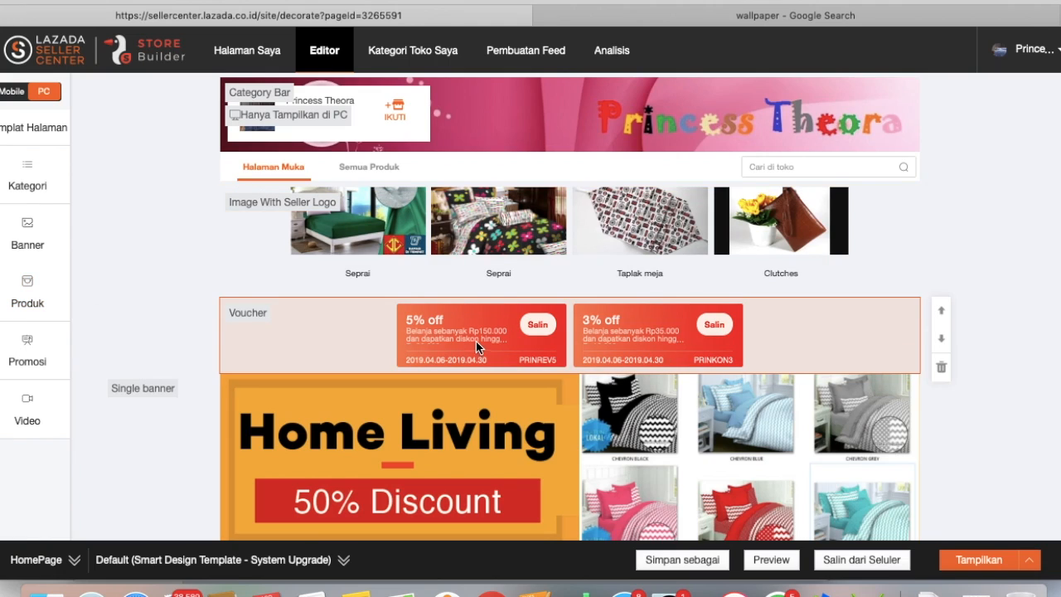
{"action": "scroll", "coordinate": [448, 323], "scroll_direction": "down", "scroll_amount": 8}
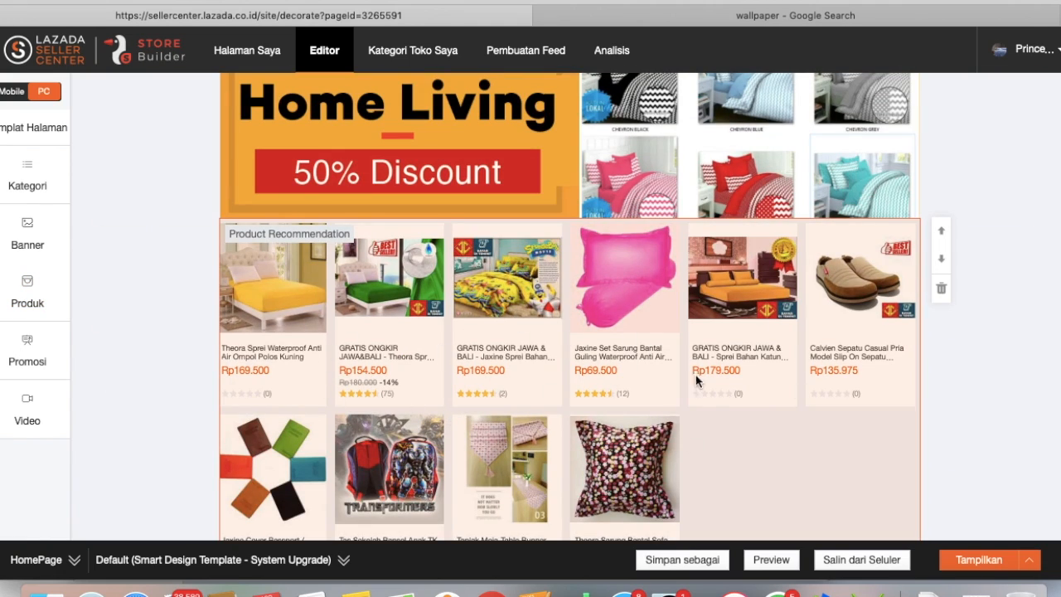
{"action": "scroll", "coordinate": [761, 448], "scroll_direction": "down", "scroll_amount": 15}
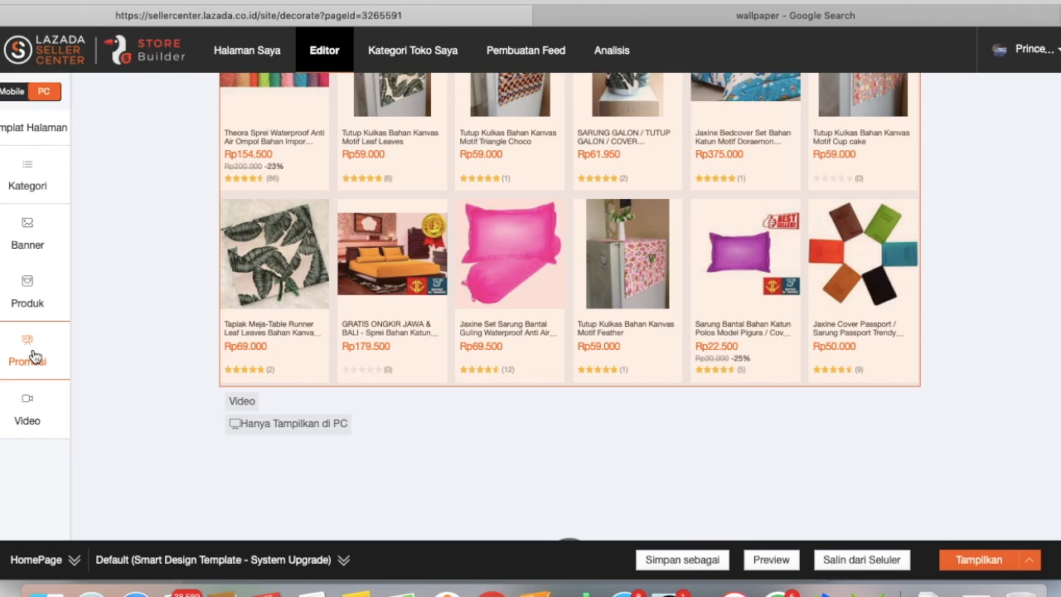
{"action": "scroll", "coordinate": [155, 346], "scroll_direction": "up", "scroll_amount": 20}
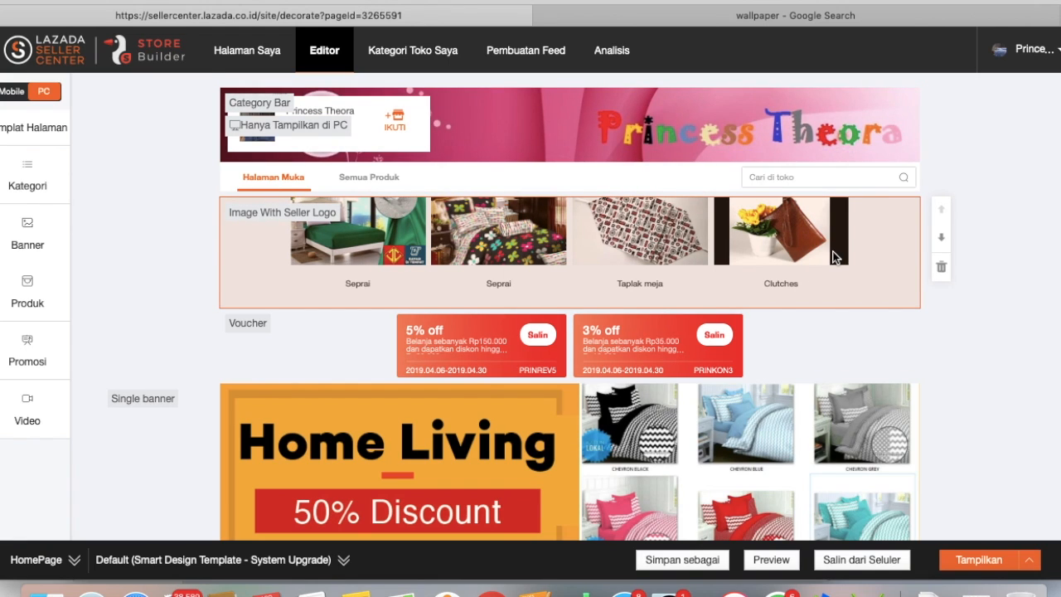
{"action": "scroll", "coordinate": [628, 206], "scroll_direction": "down", "scroll_amount": 1}
{"action": "scroll", "coordinate": [632, 224], "scroll_direction": "down", "scroll_amount": 10}
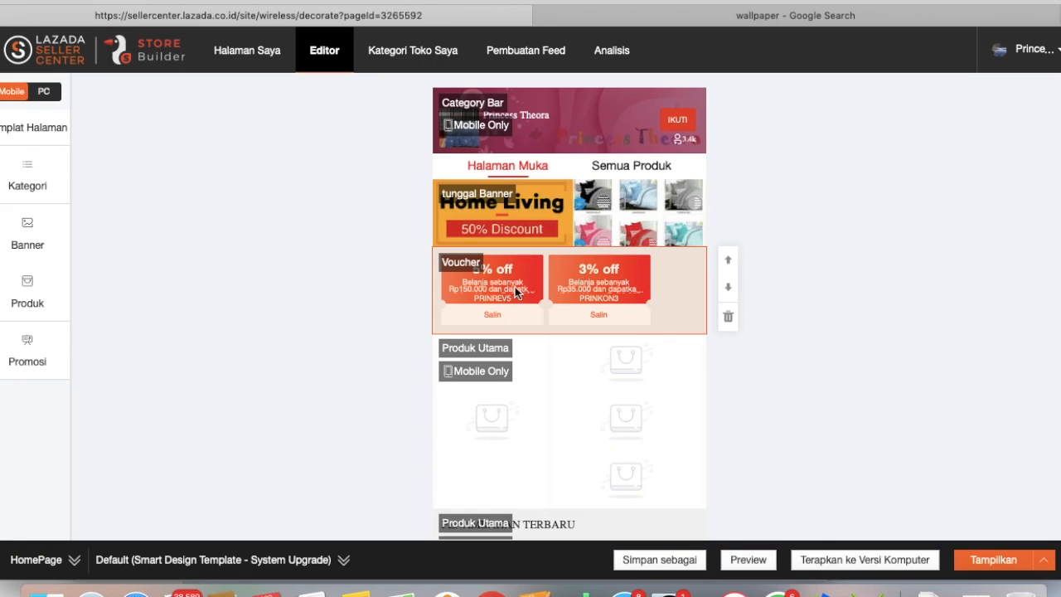
- Examine the mobile version of the homepage, including its voucher, product list and category navigation modules
{"action": "scroll", "coordinate": [593, 348], "scroll_direction": "down", "scroll_amount": 3}
{"action": "scroll", "coordinate": [582, 380], "scroll_direction": "down", "scroll_amount": 5}
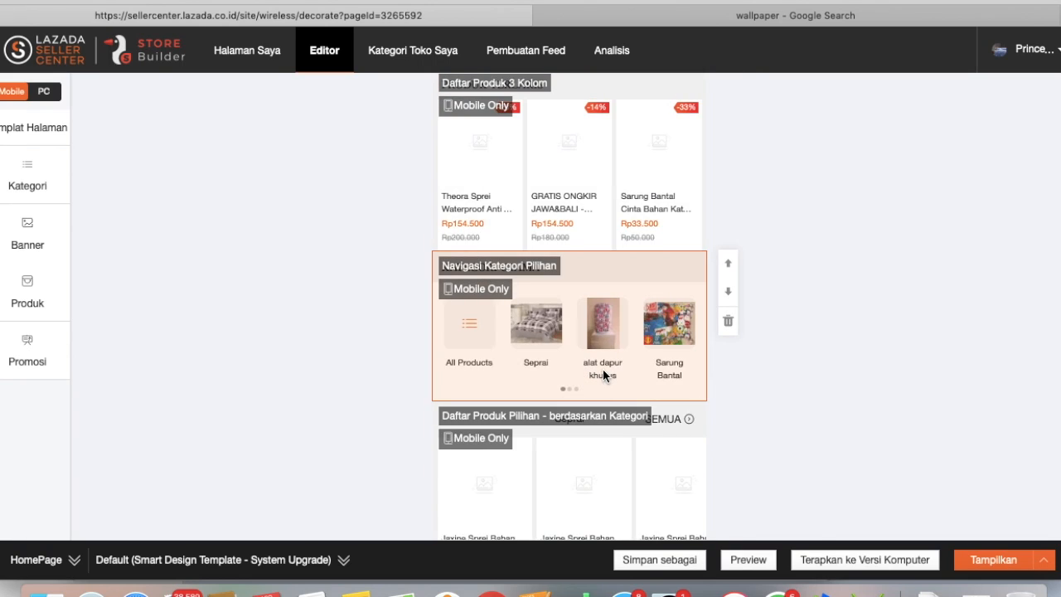
{"action": "scroll", "coordinate": [608, 365], "scroll_direction": "down", "scroll_amount": 3}
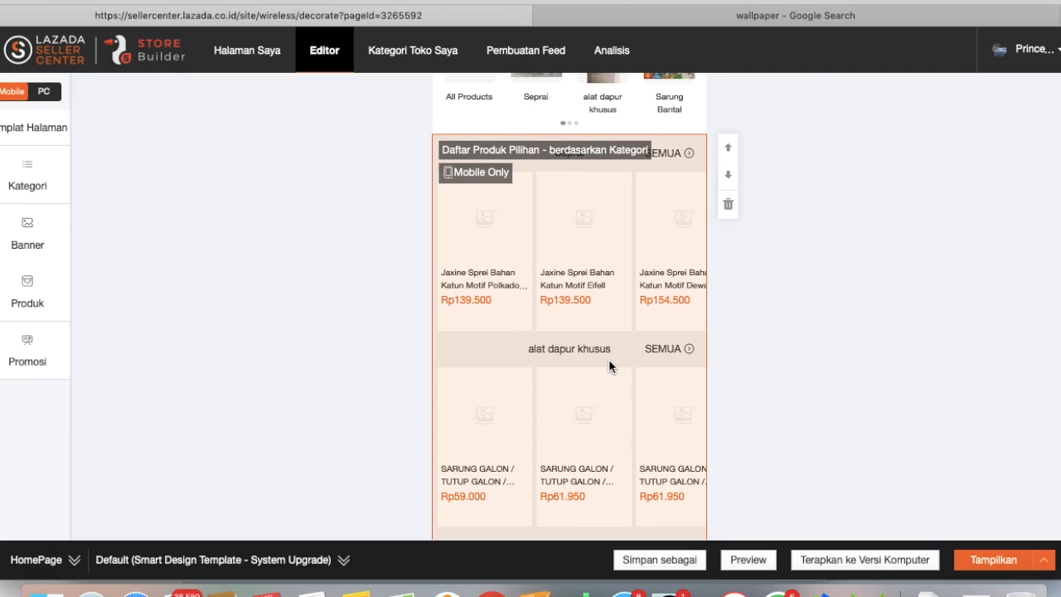
{"action": "scroll", "coordinate": [609, 359], "scroll_direction": "up", "scroll_amount": 15}
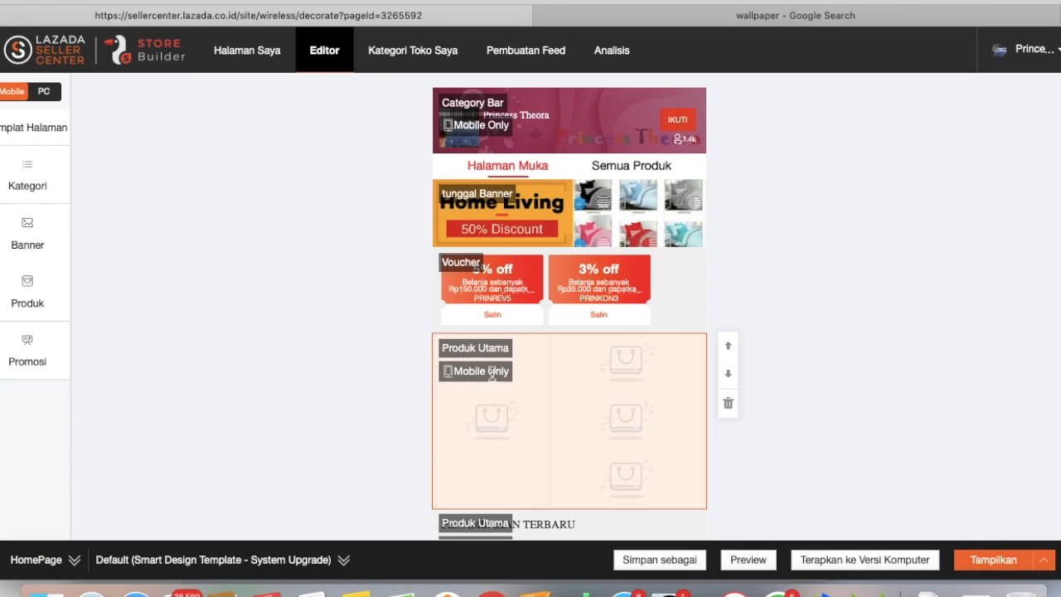
- Go to the Halaman Saya page and open the published desktop store through its shop link
{"action": "left_click", "coordinate": [241, 52]}
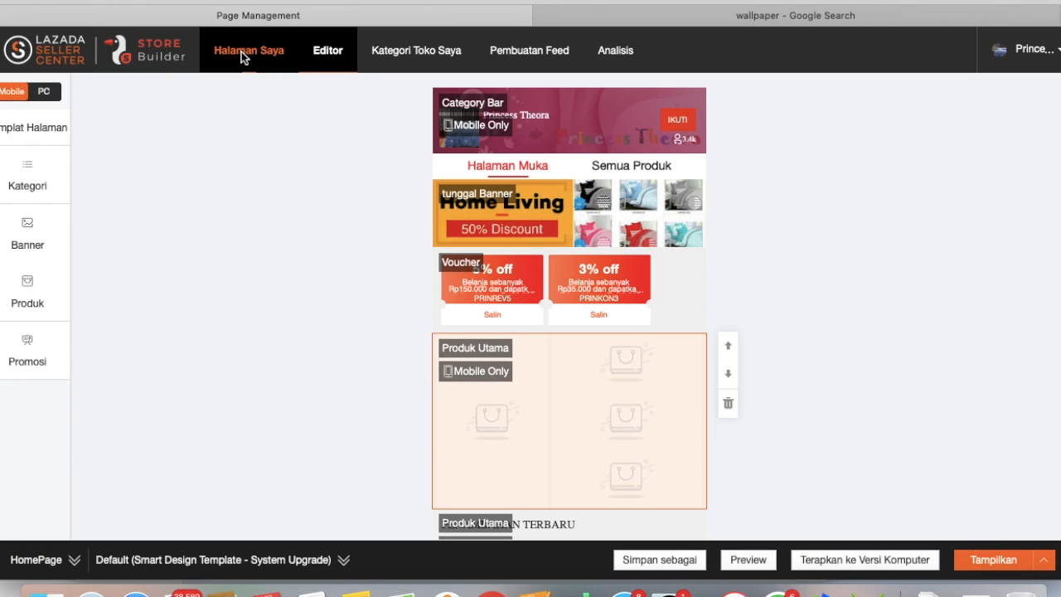
{"action": "left_click", "coordinate": [358, 113]}
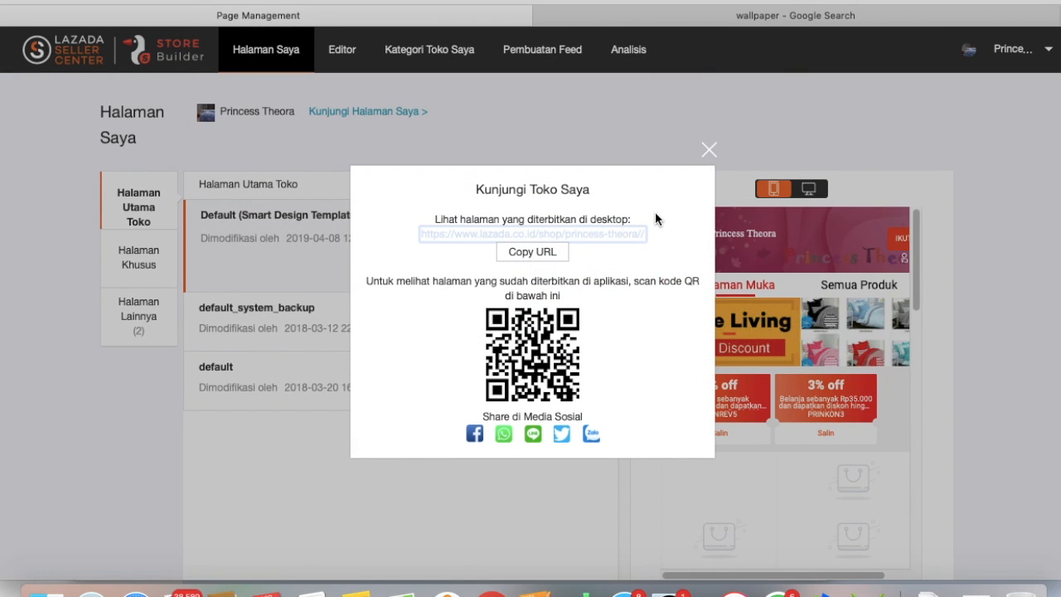
{"action": "left_click", "coordinate": [536, 236]}
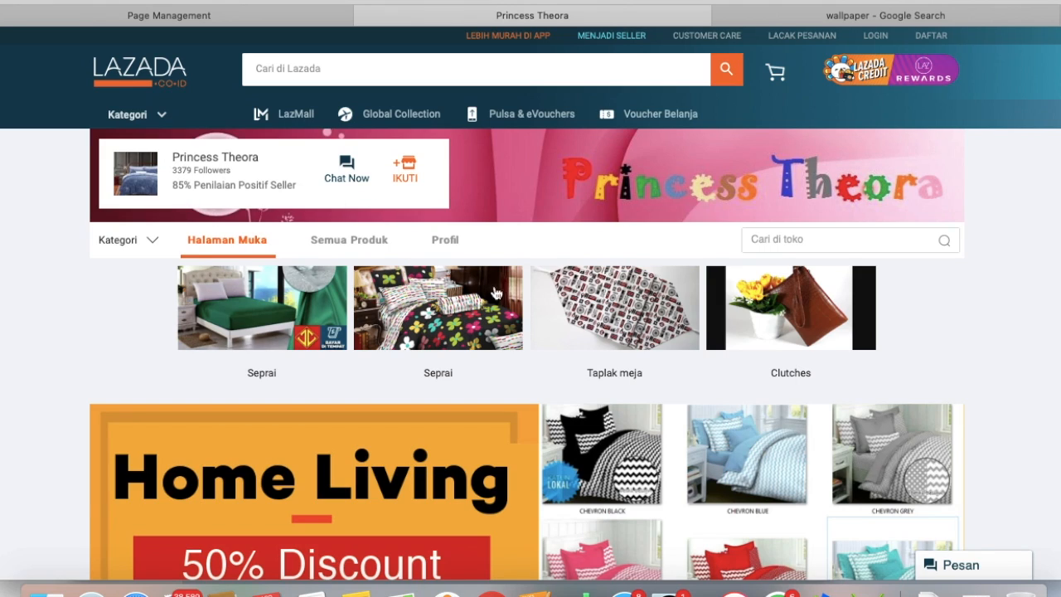
- Look through the published store page, checking its category pictures, banner, vouchers and product listings
{"action": "scroll", "coordinate": [495, 292], "scroll_direction": "down", "scroll_amount": 1}
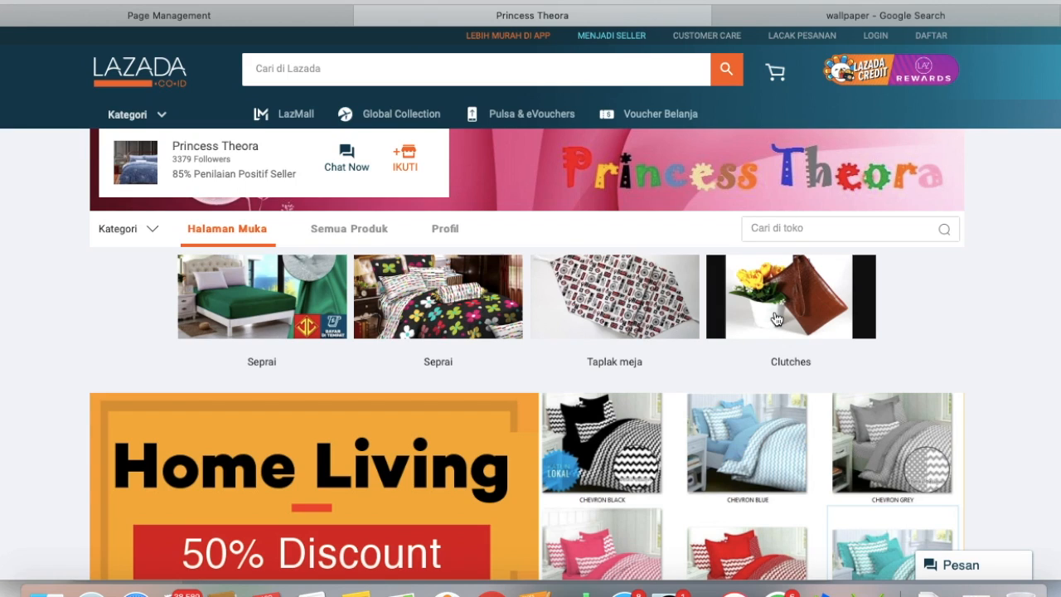
{"action": "scroll", "coordinate": [859, 319], "scroll_direction": "down", "scroll_amount": 3}
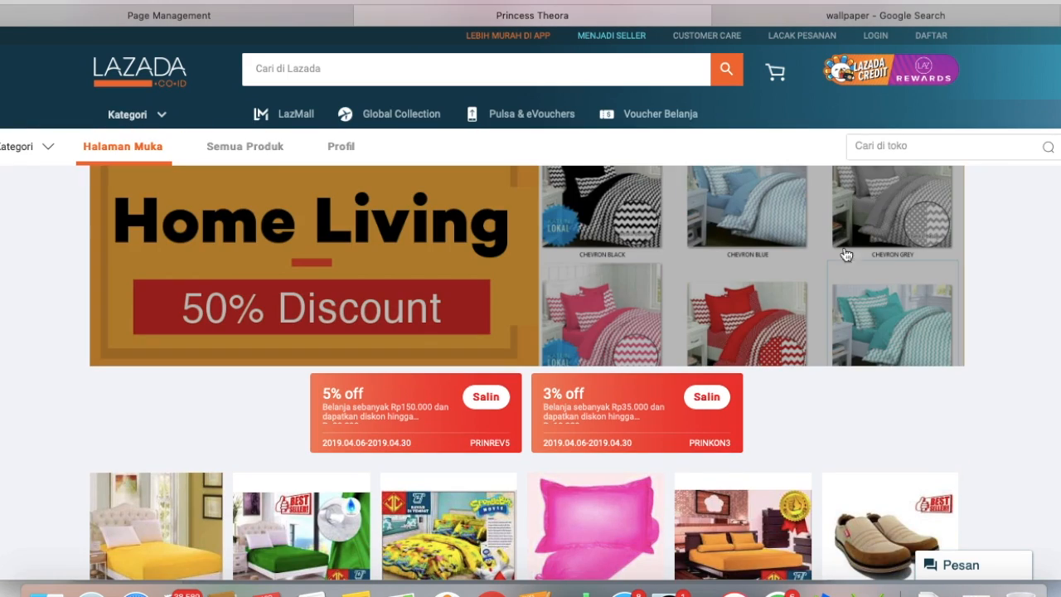
{"action": "scroll", "coordinate": [752, 311], "scroll_direction": "down", "scroll_amount": 3}
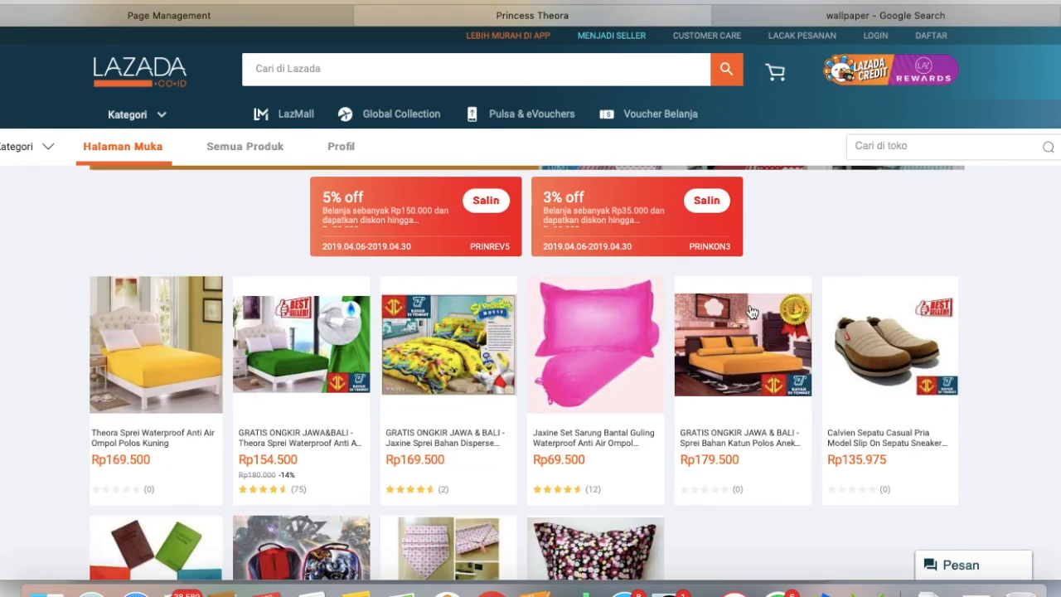
{"action": "scroll", "coordinate": [721, 313], "scroll_direction": "up", "scroll_amount": 1}
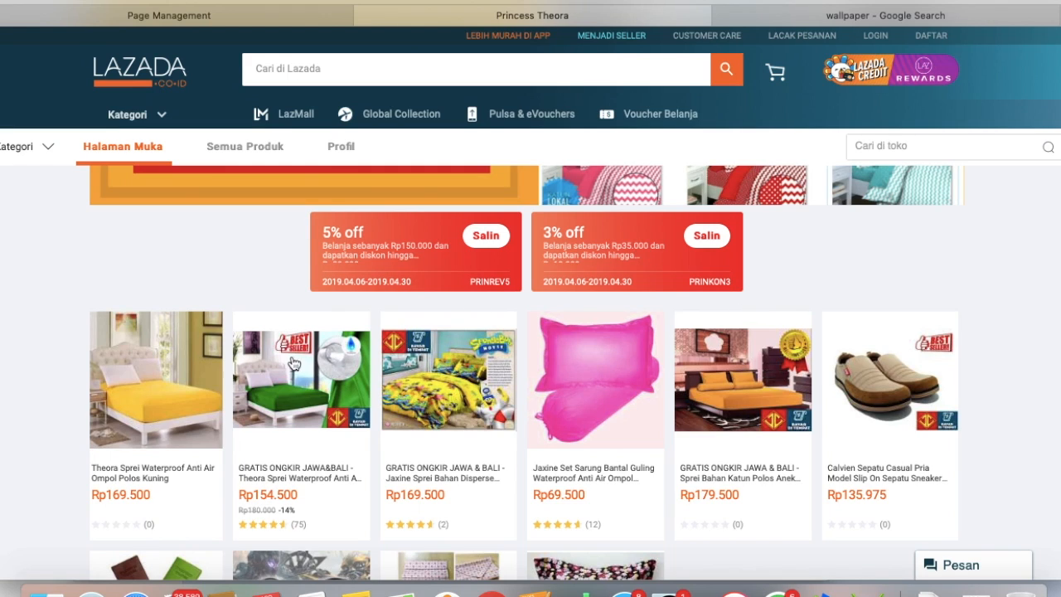
{"action": "scroll", "coordinate": [292, 364], "scroll_direction": "down", "scroll_amount": 5}
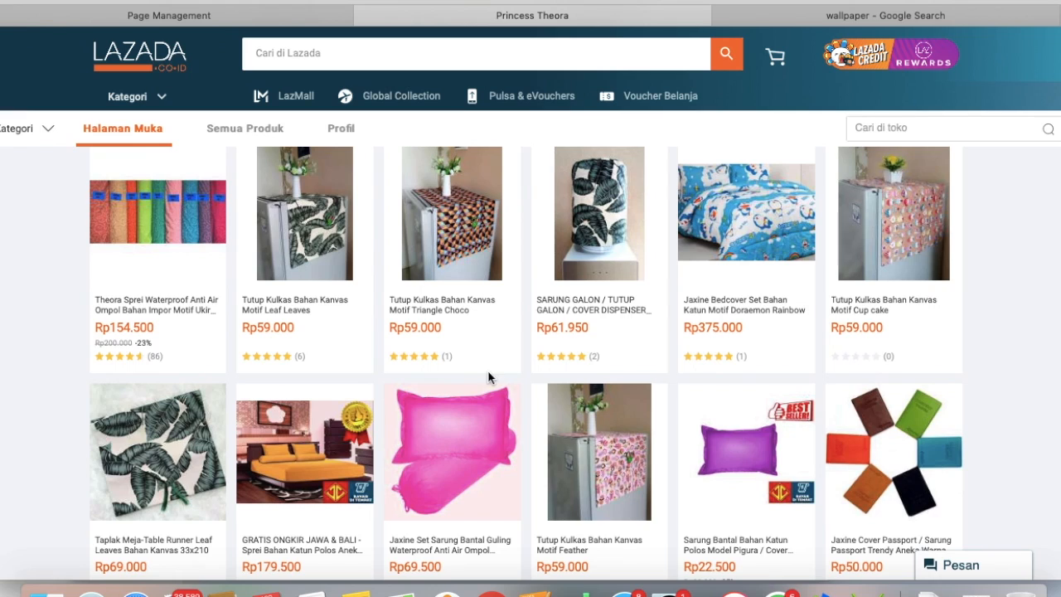
{"action": "scroll", "coordinate": [981, 236], "scroll_direction": "up", "scroll_amount": 15}
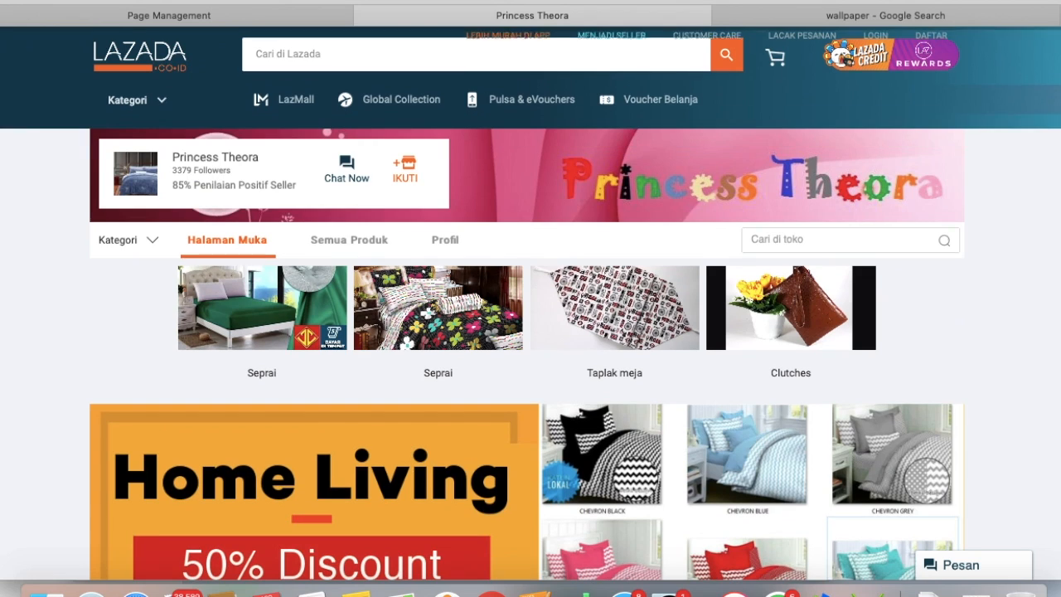